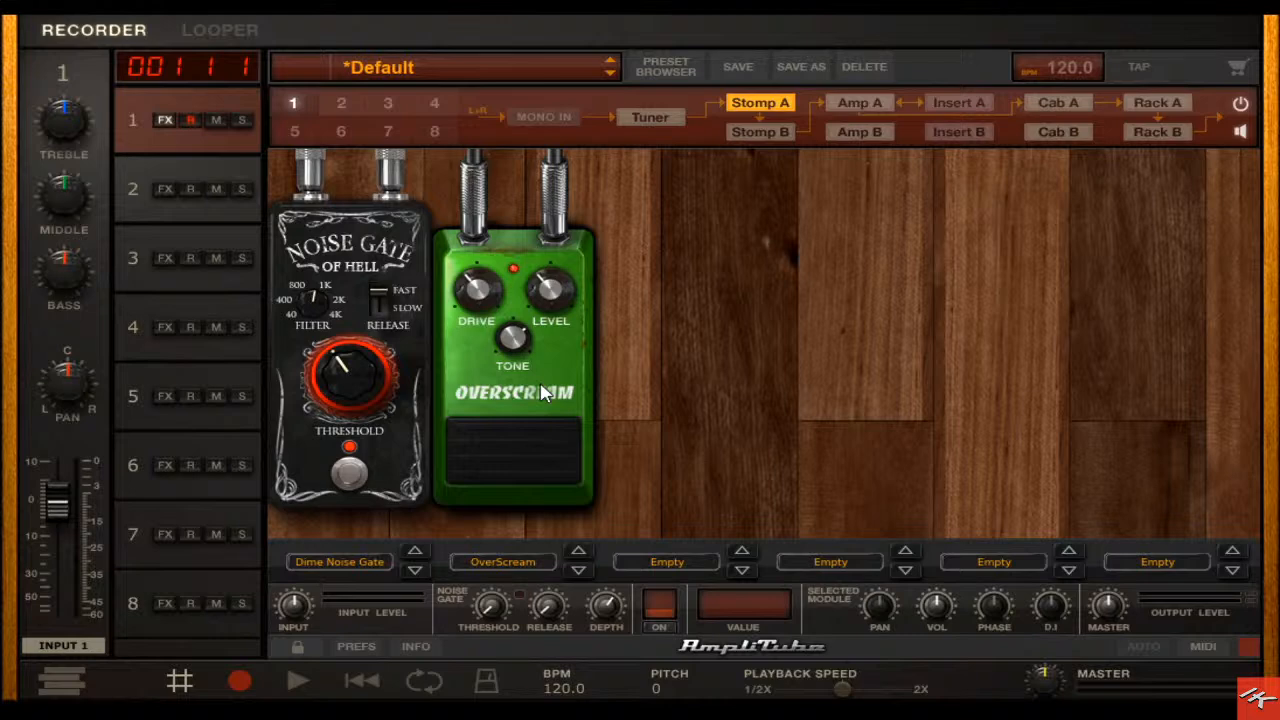
- Check the SJ50 amp, and add a Ribbon 160 as the second microphone on the Satch cabinet in Cab A
click(842, 104)
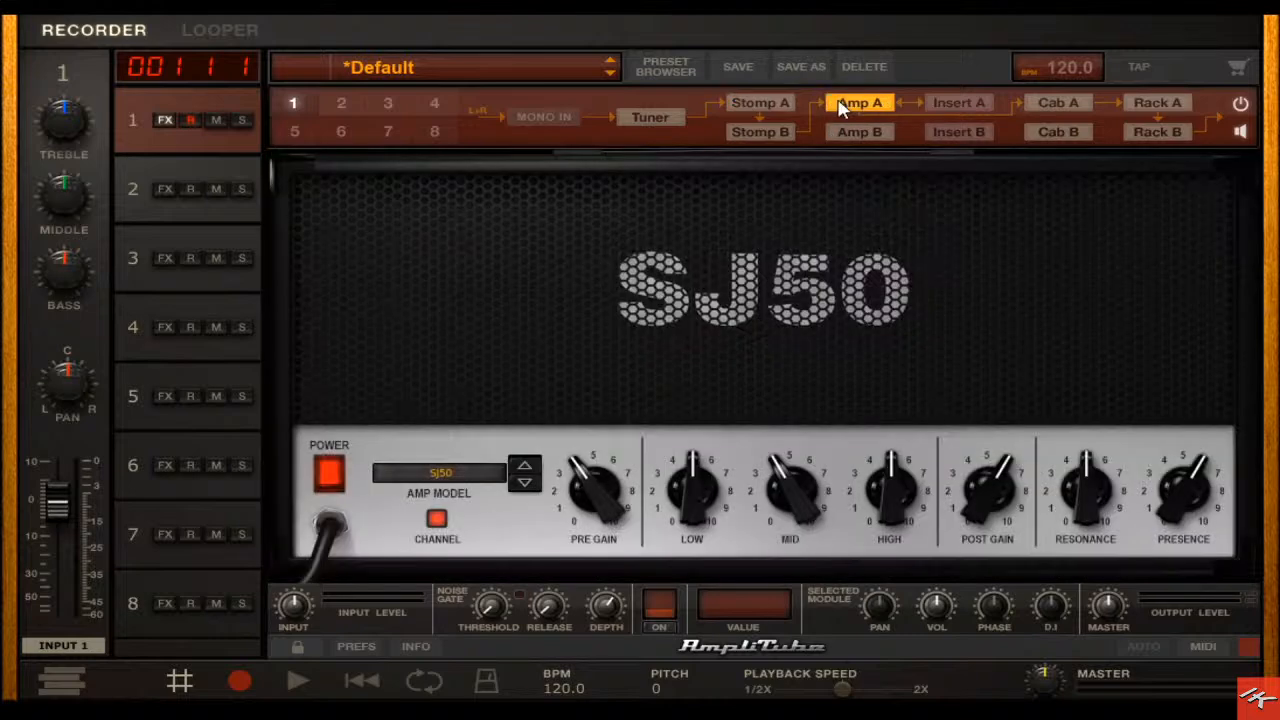
click(1040, 102)
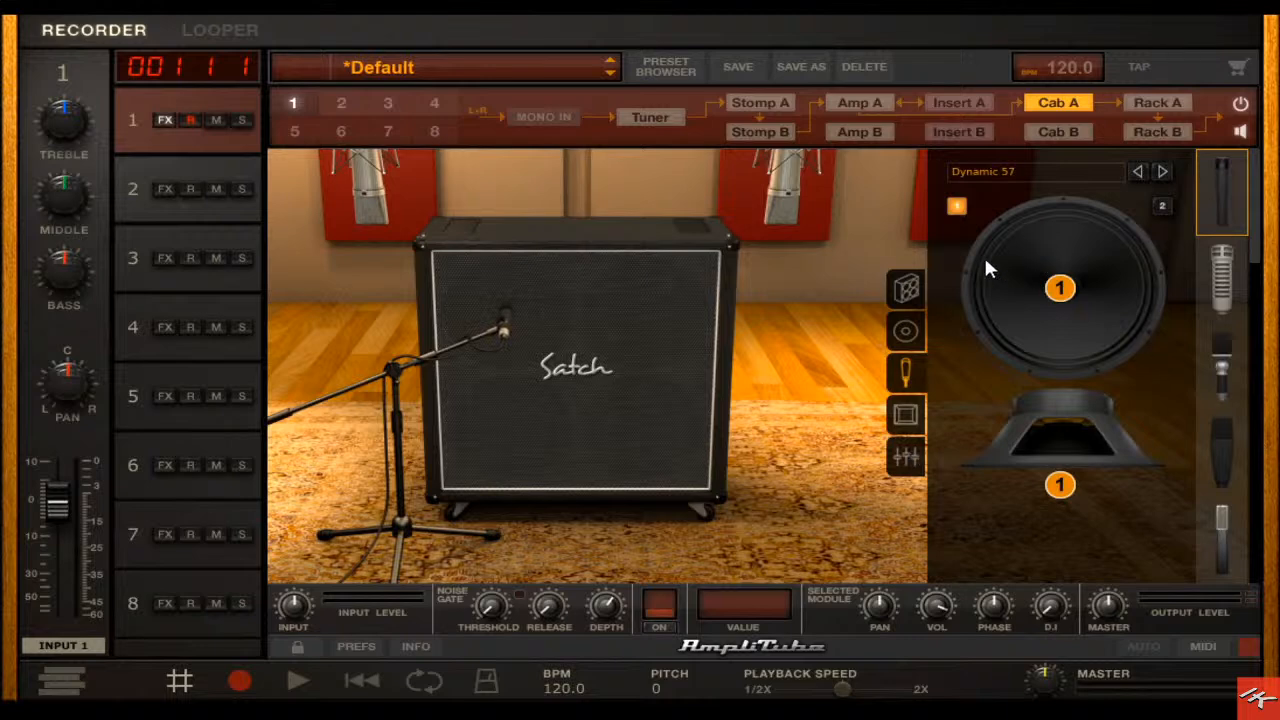
click(1162, 207)
click(1072, 176)
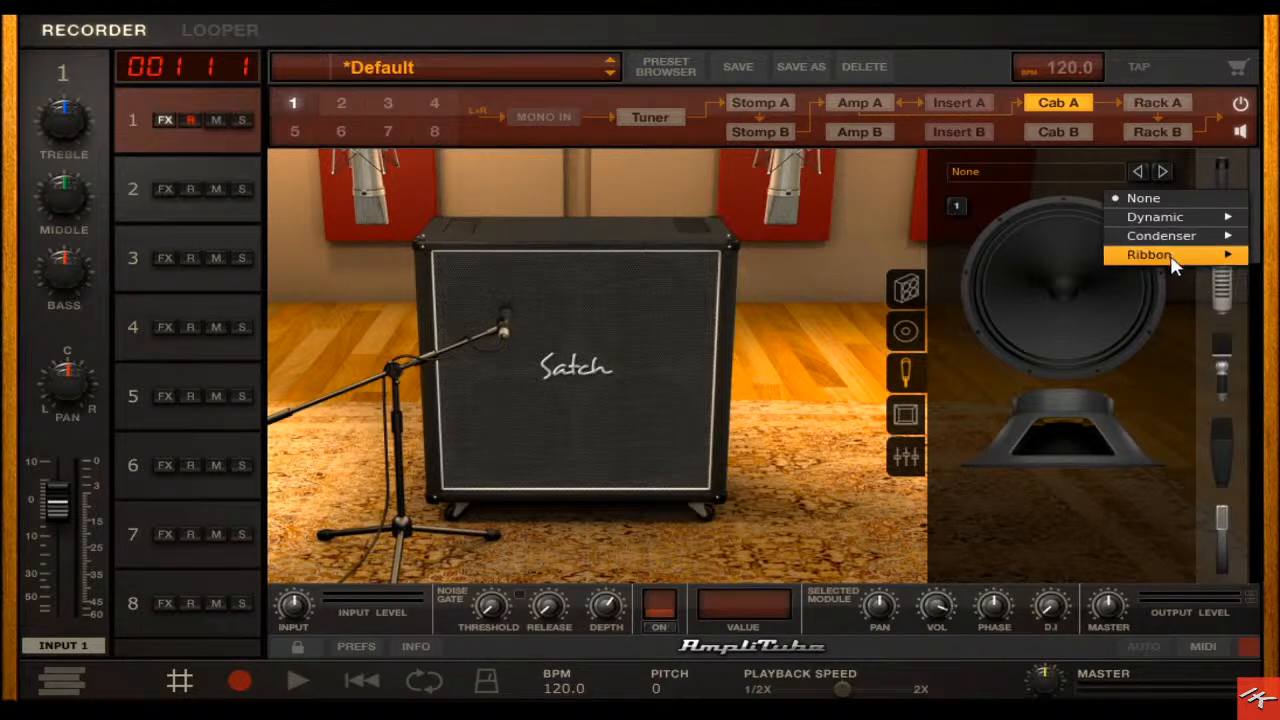
click(1080, 273)
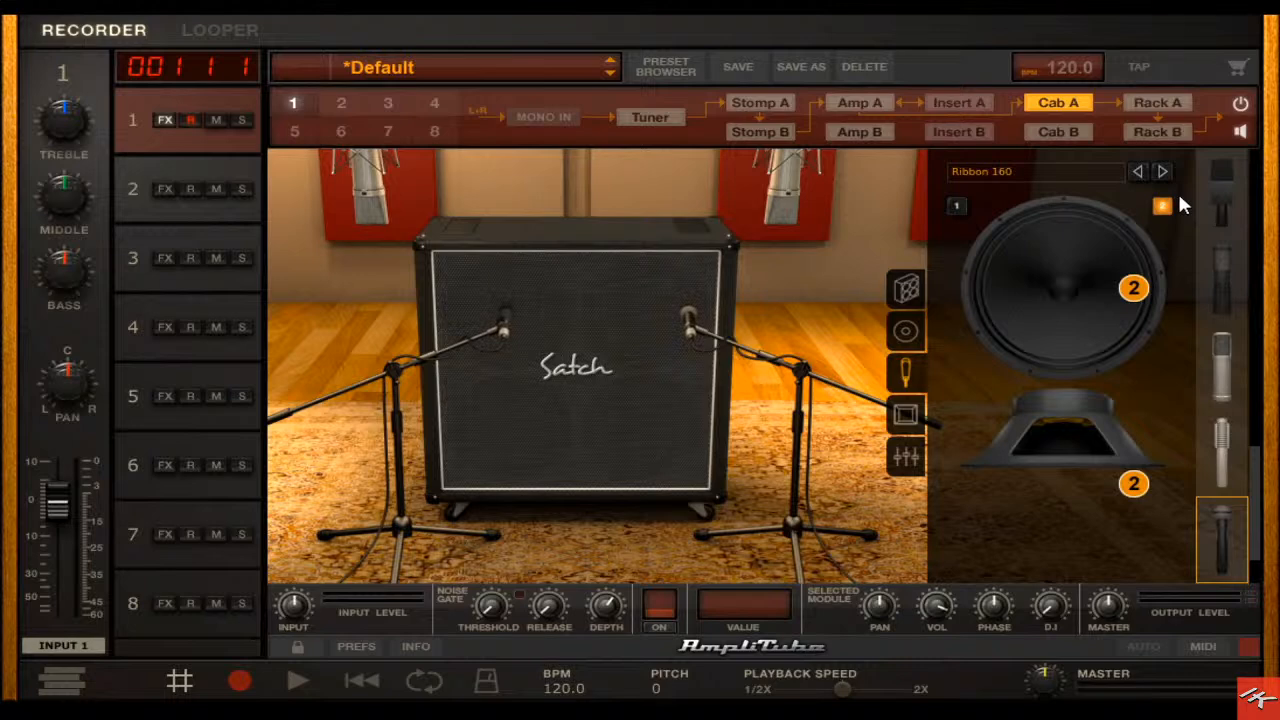
- Review the cabinet's speaker choices and move the second microphone inward to just about the centre of the speaker cone
click(910, 322)
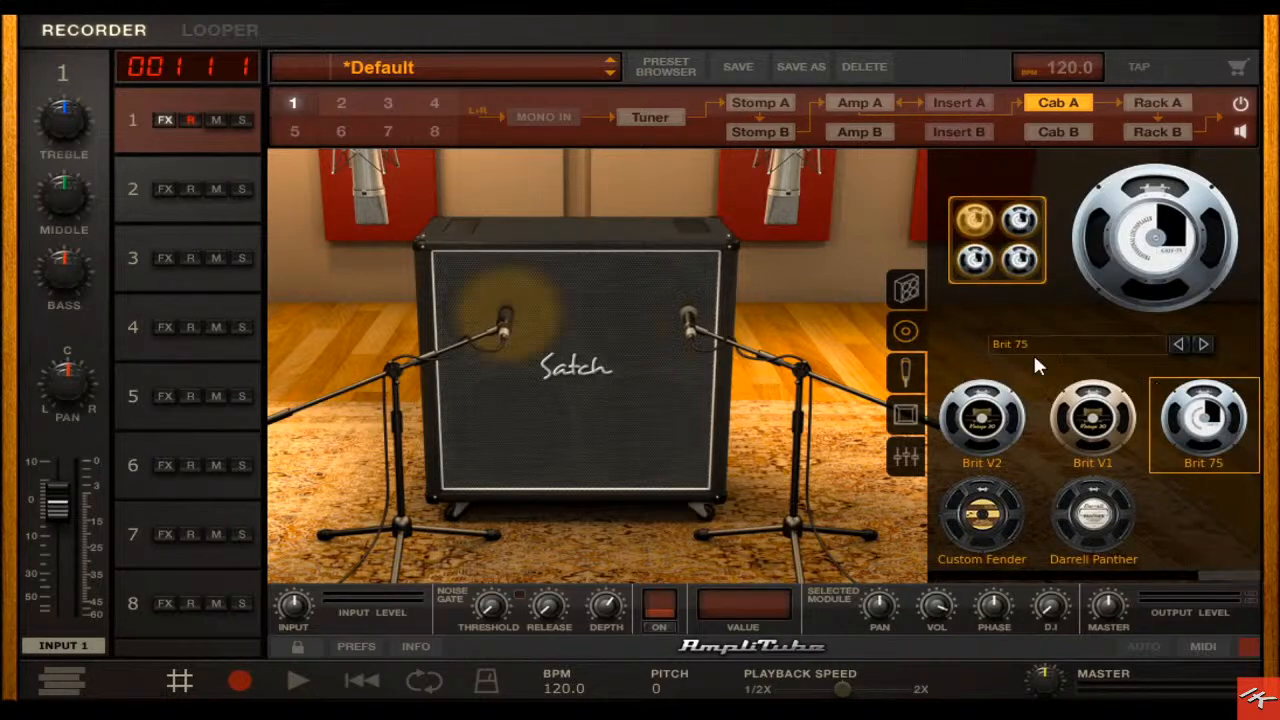
click(913, 291)
click(905, 373)
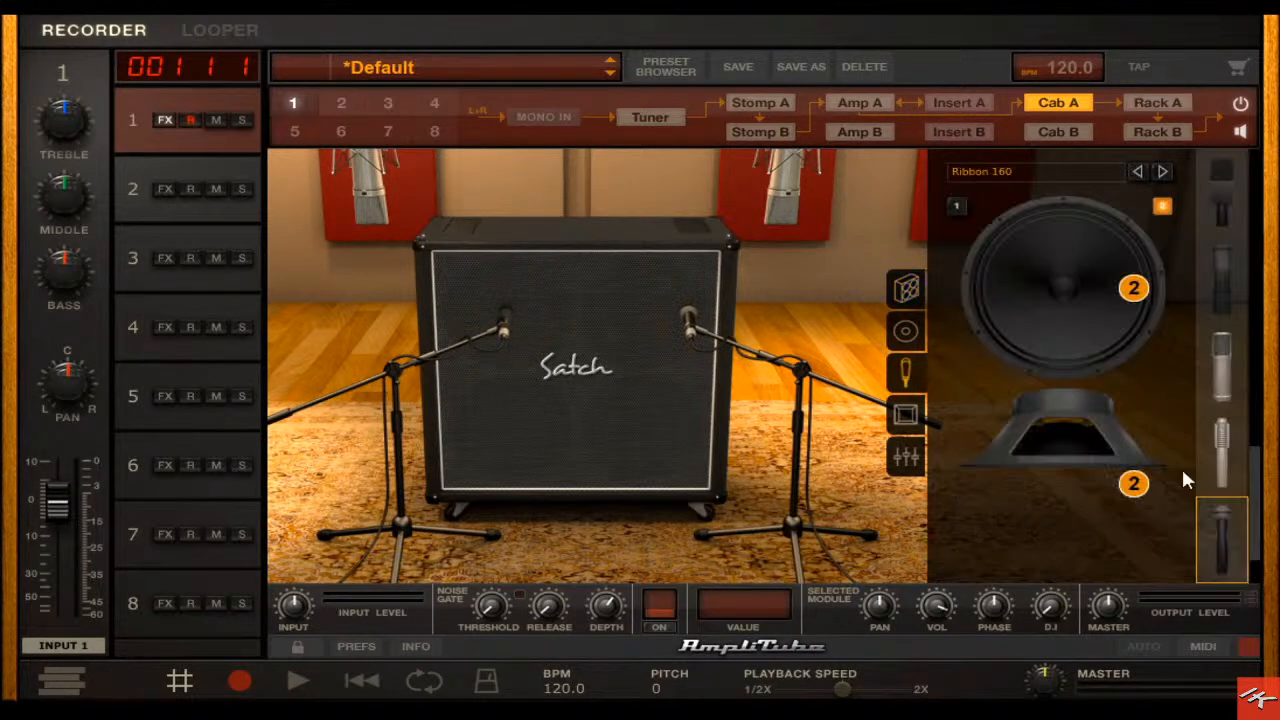
mouse_move(1128, 490)
mouse_down()
mouse_move(1055, 480)
mouse_move(1068, 482)
mouse_up()
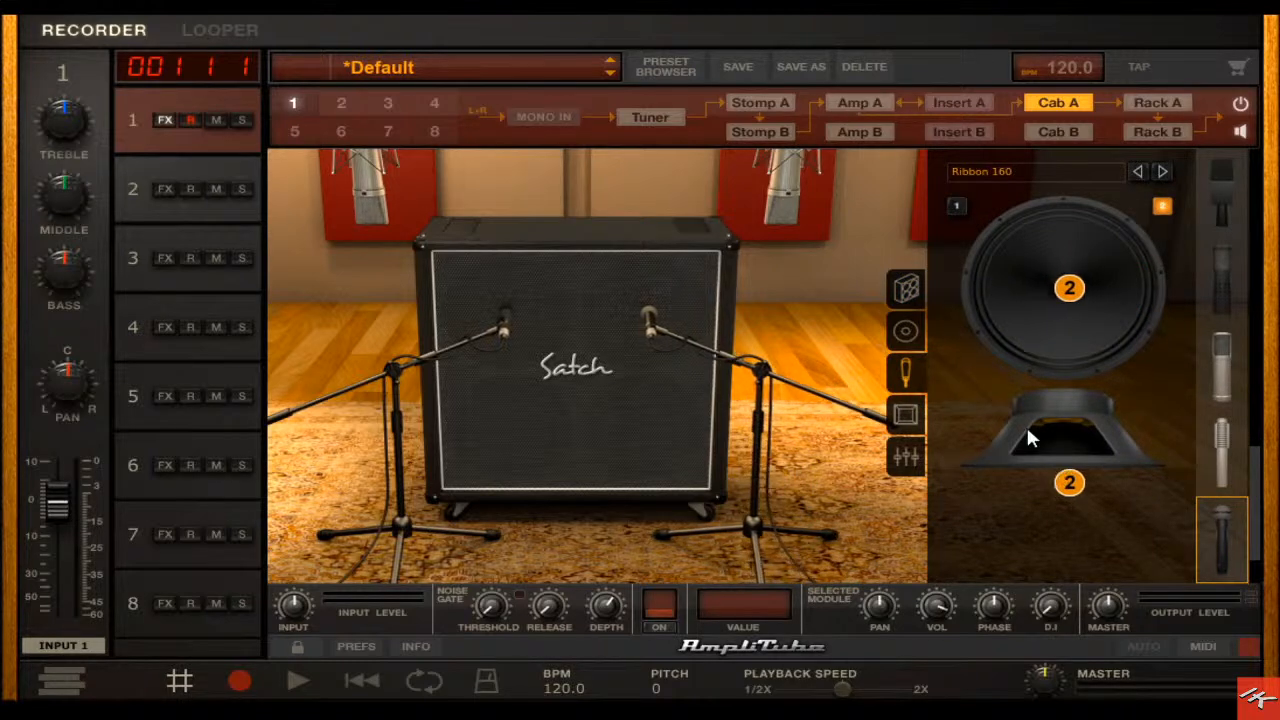
click(905, 333)
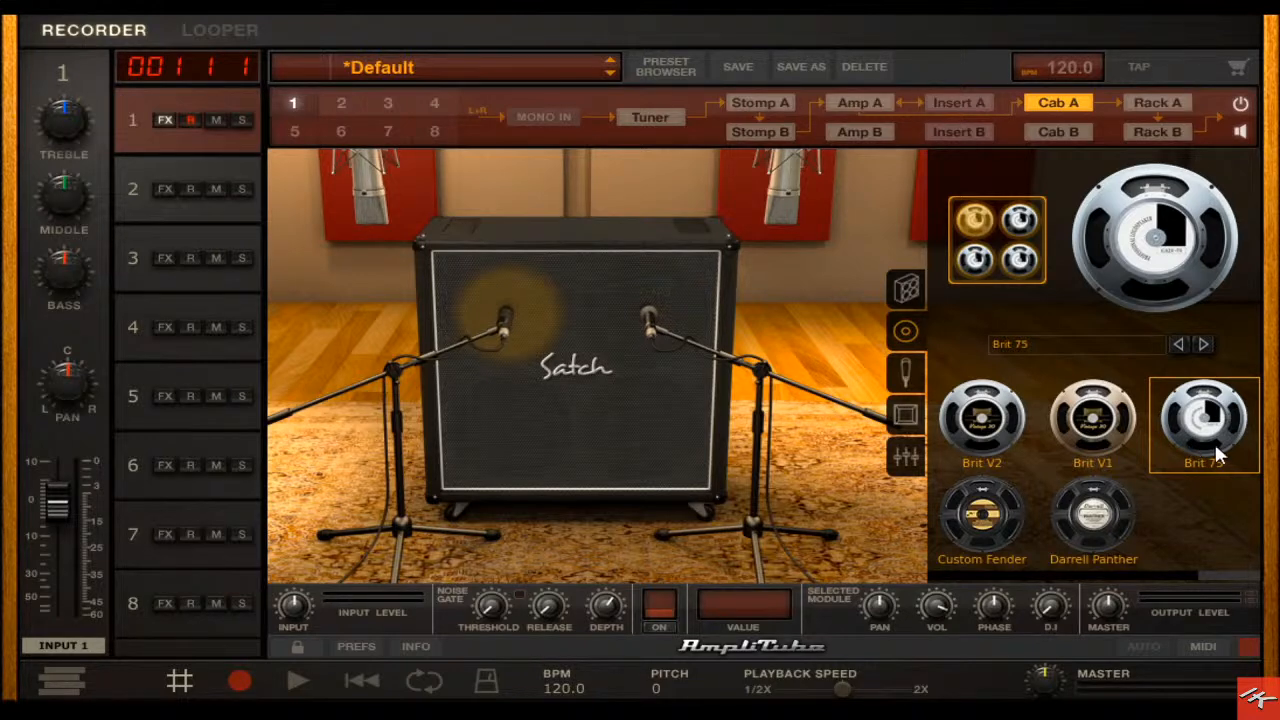
click(895, 375)
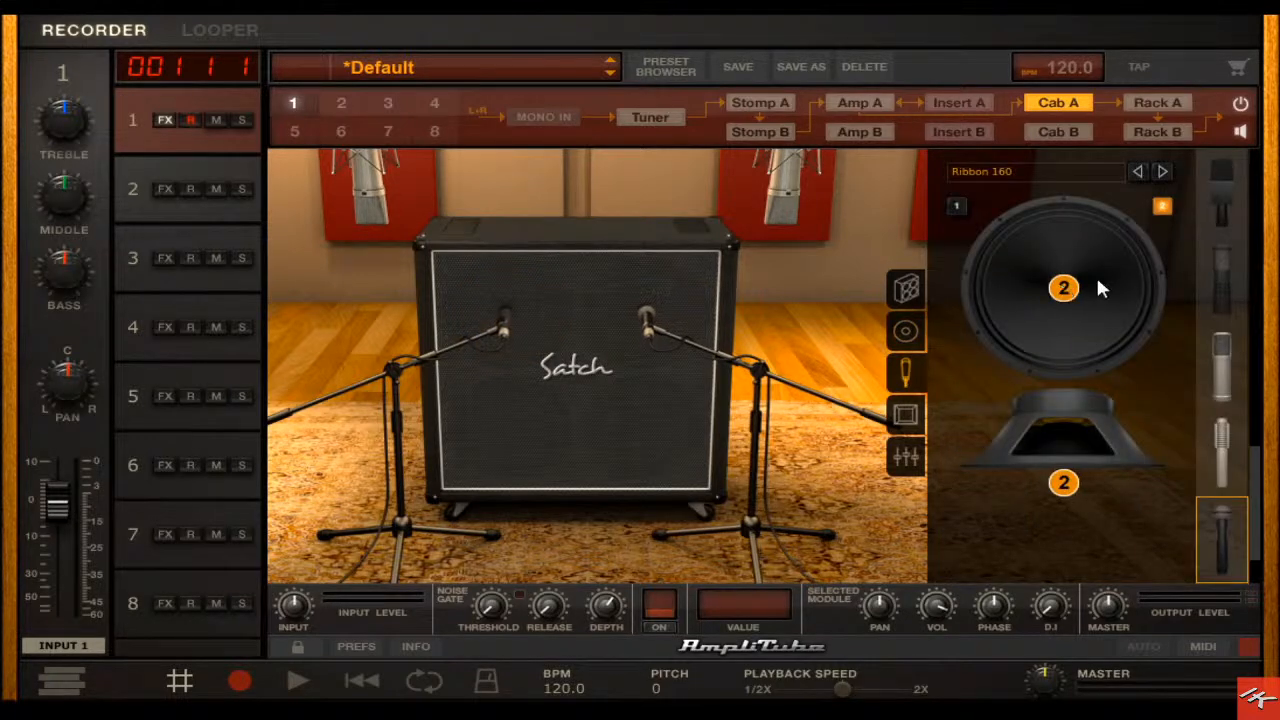
- In the cabinet mixer, set the Mic 1 level to -3.7 dB and the Mic 2 level to -7.0 dB
click(921, 456)
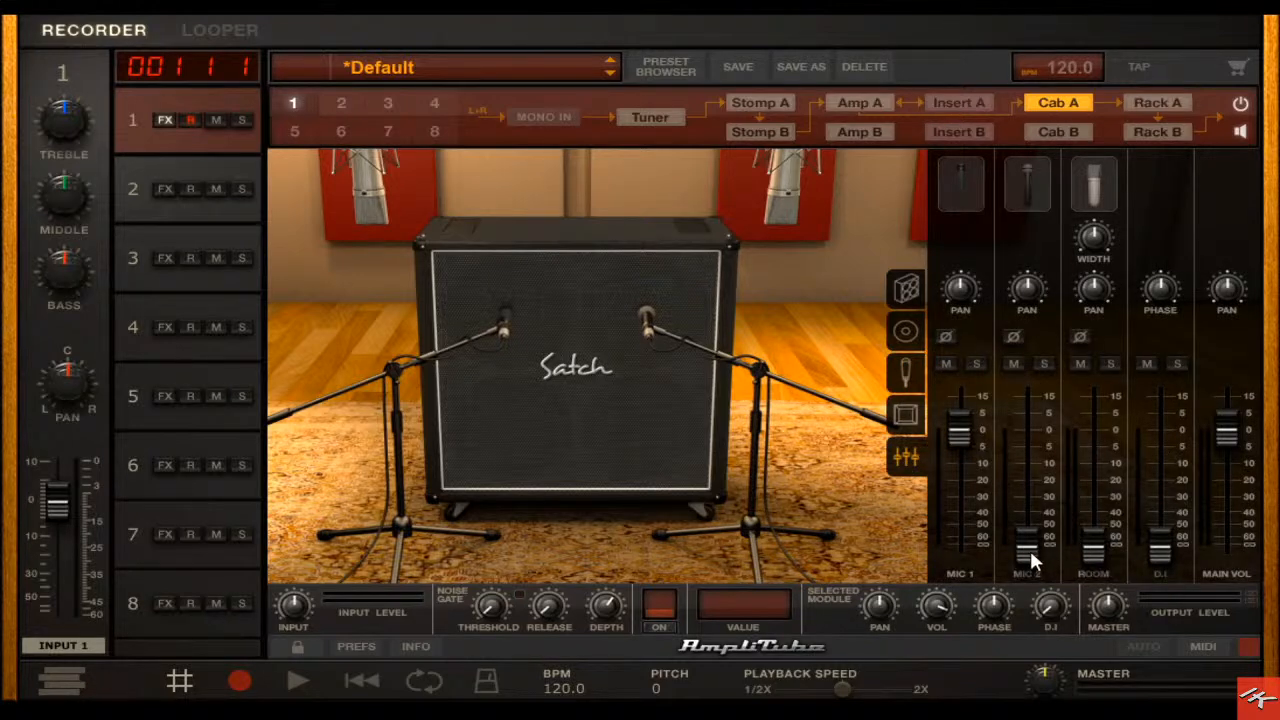
drag(960, 434, 968, 444)
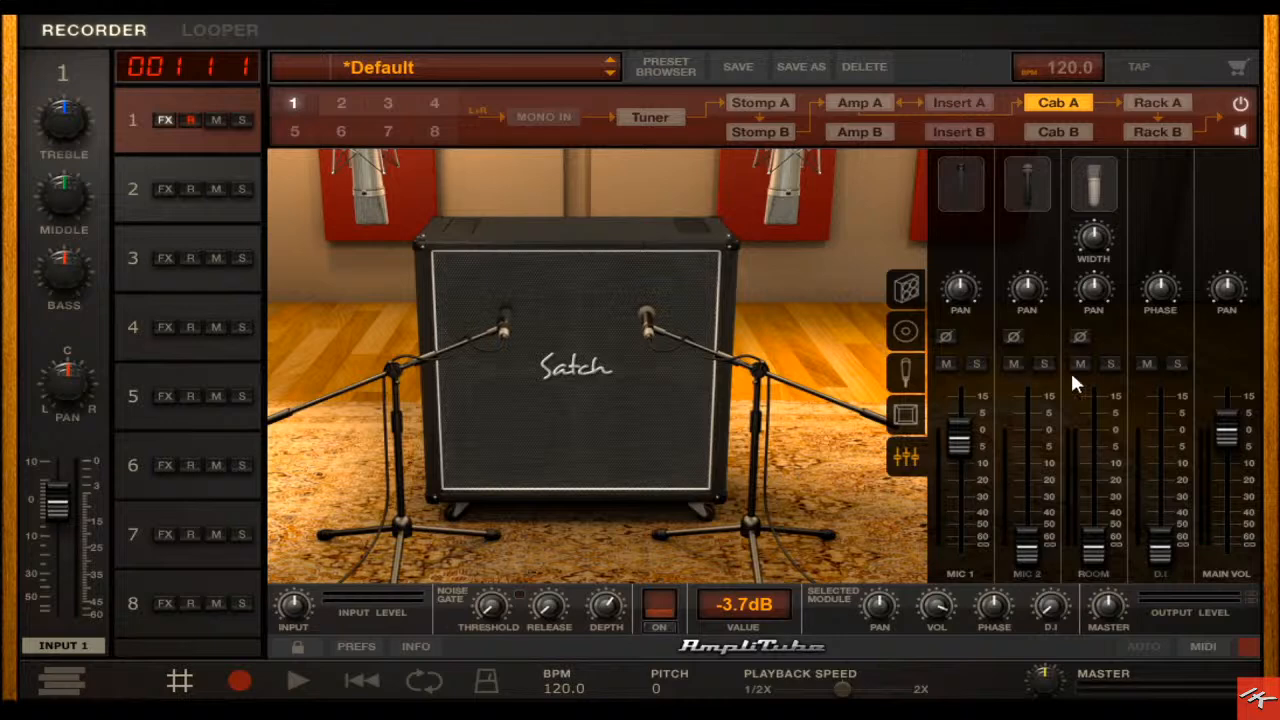
drag(1035, 552, 1035, 440)
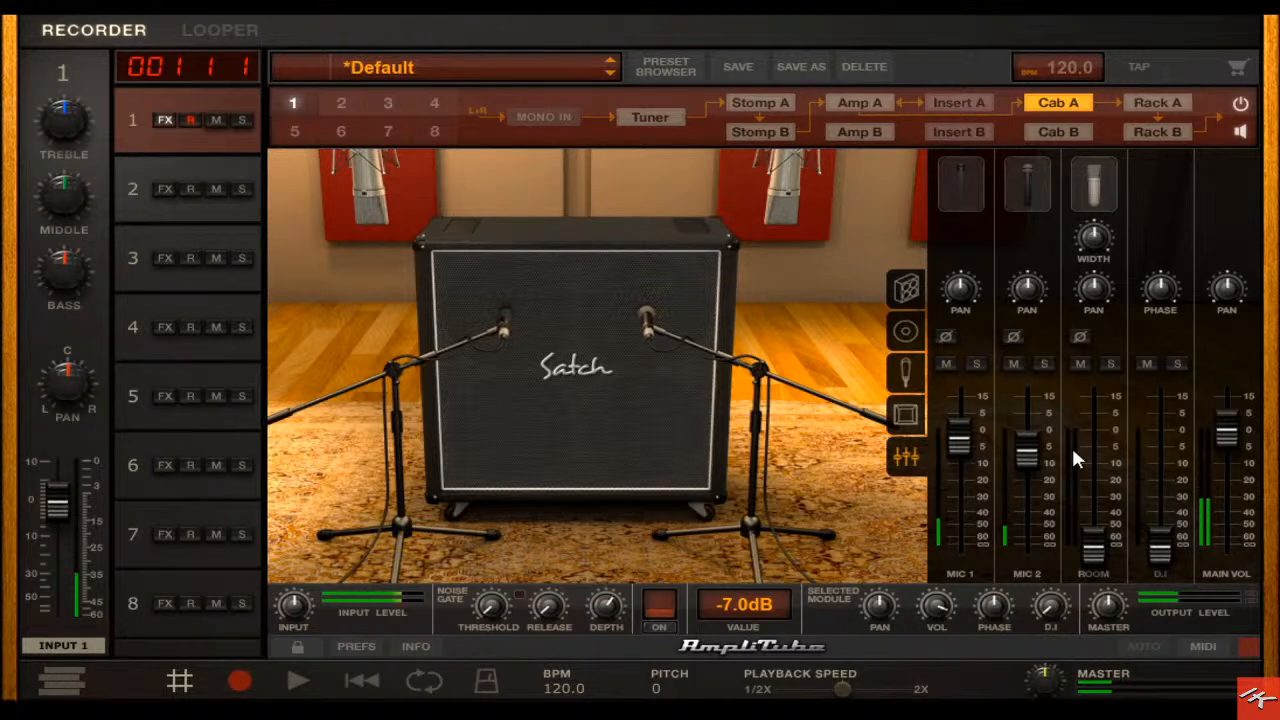
- Fine-tune the microphone blend, comparing with Mic 2 muted, and bring the Mic 2 level to -16.9 dB
mouse_move(960, 440)
mouse_down()
mouse_move(963, 466)
mouse_move(1025, 488)
mouse_move(960, 446)
mouse_move(978, 425)
mouse_up()
drag(1027, 492, 1028, 489)
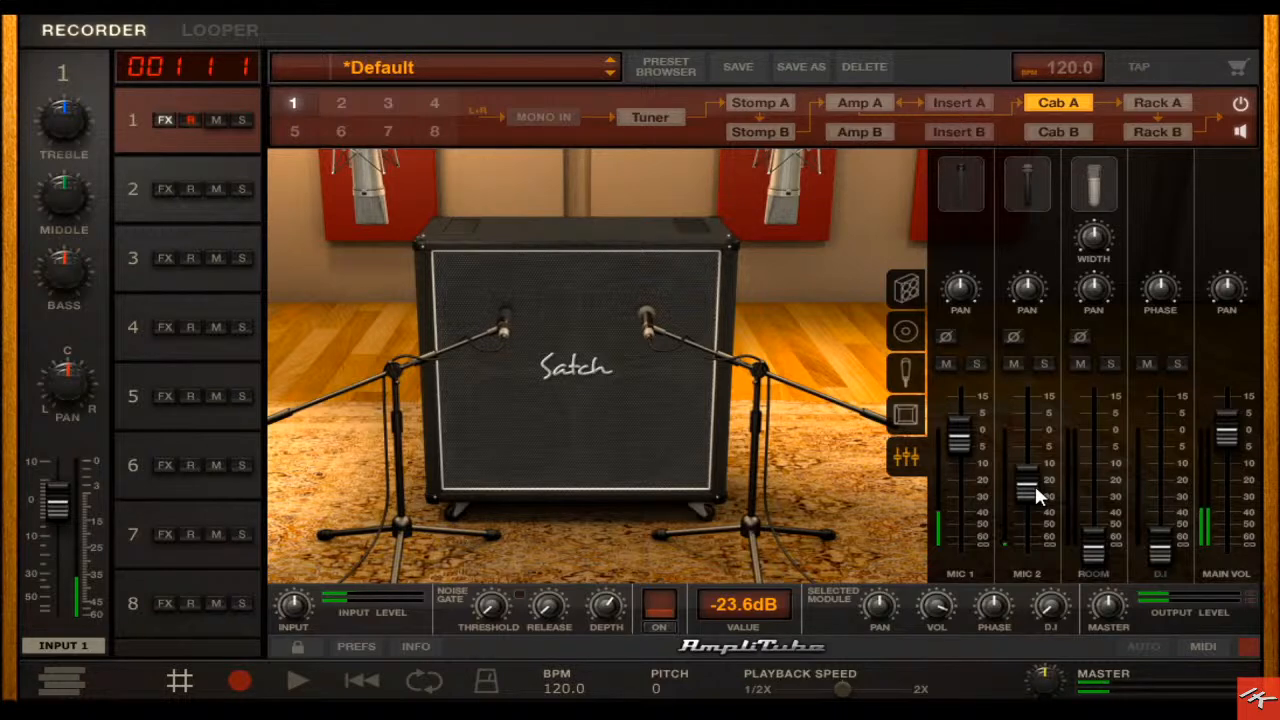
click(1014, 363)
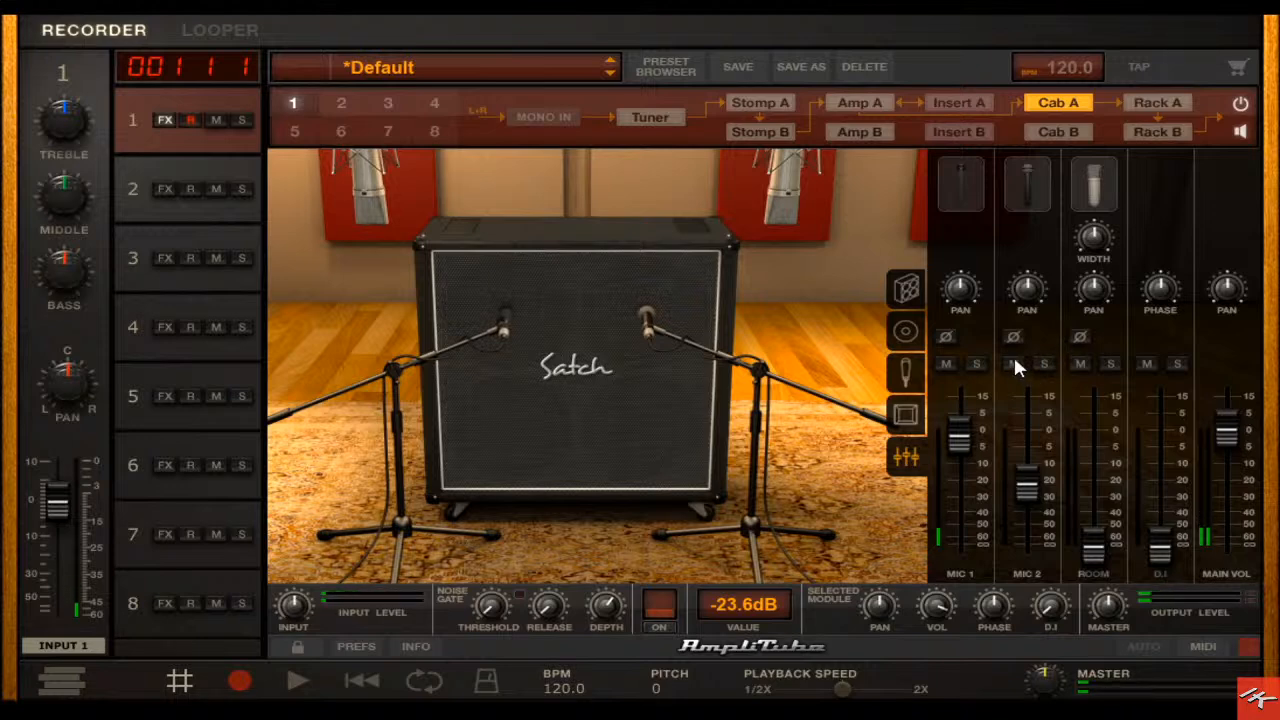
drag(1032, 490, 1033, 472)
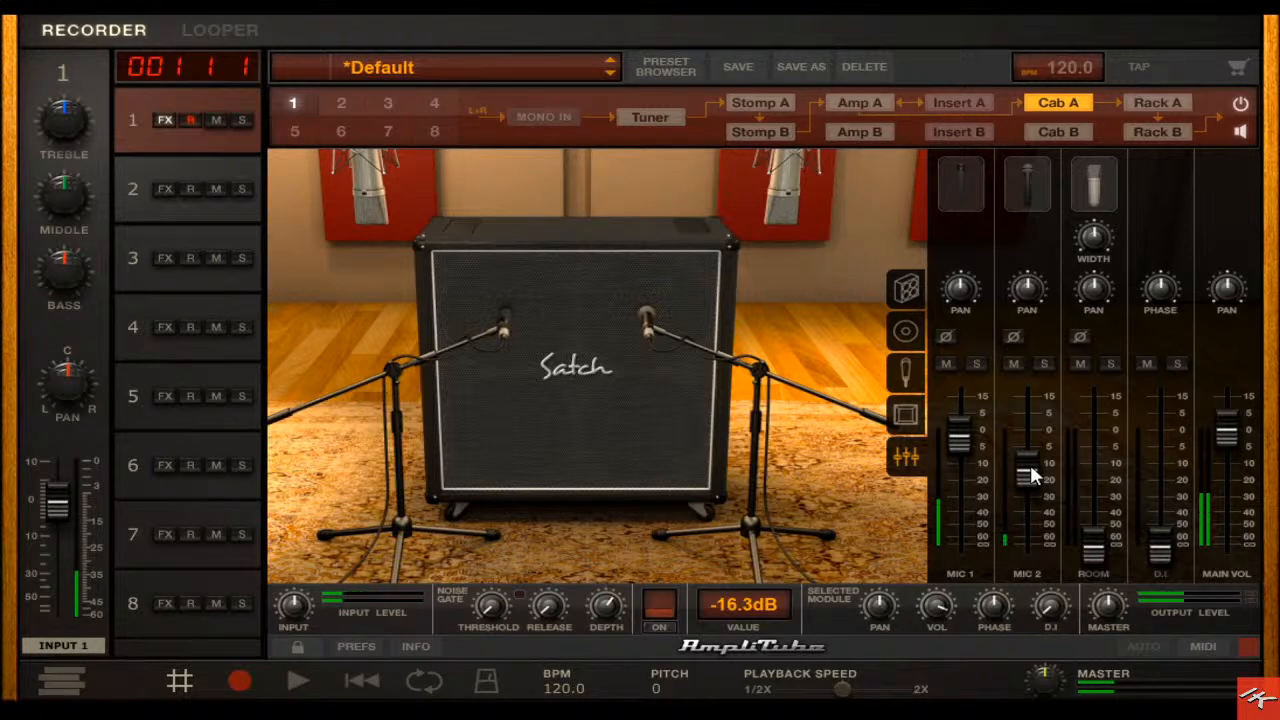
mouse_move(1033, 476)
mouse_down()
mouse_move(1023, 452)
mouse_move(1036, 466)
mouse_up()
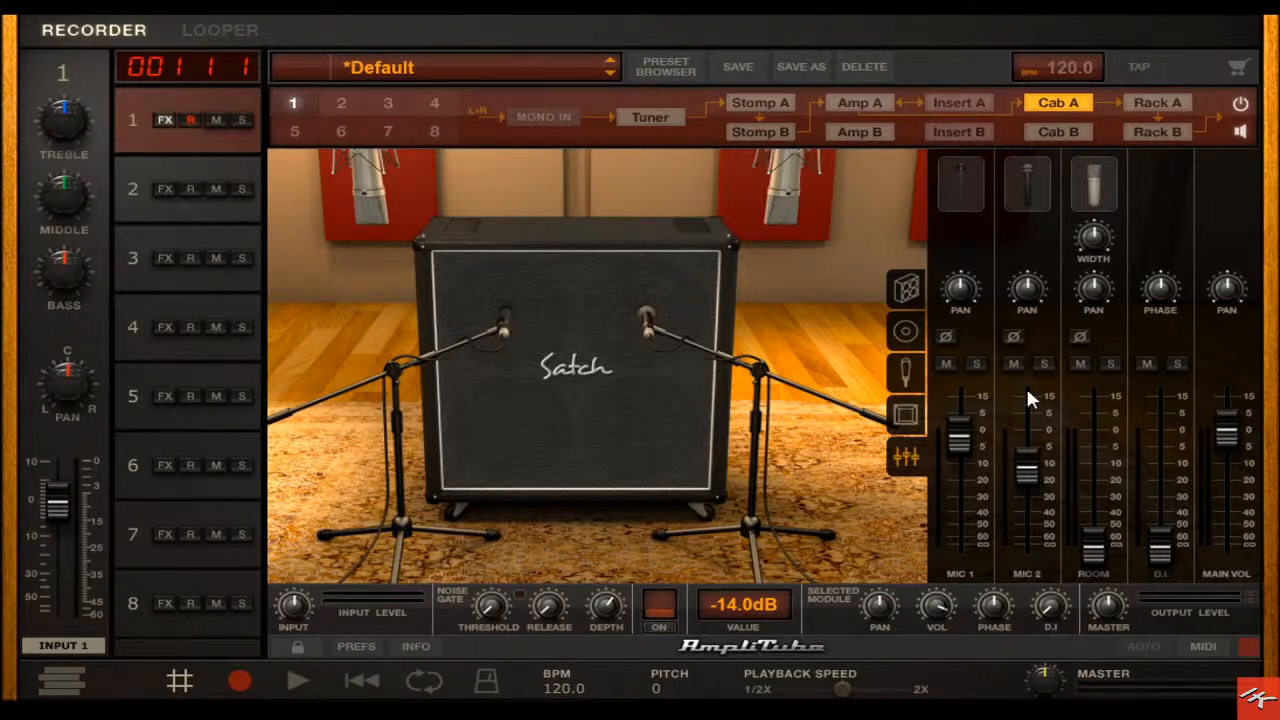
drag(1036, 464, 1036, 467)
- Load a Tube Compressor from the EQ & Dynamics category into the first slot of Rack A
click(1150, 100)
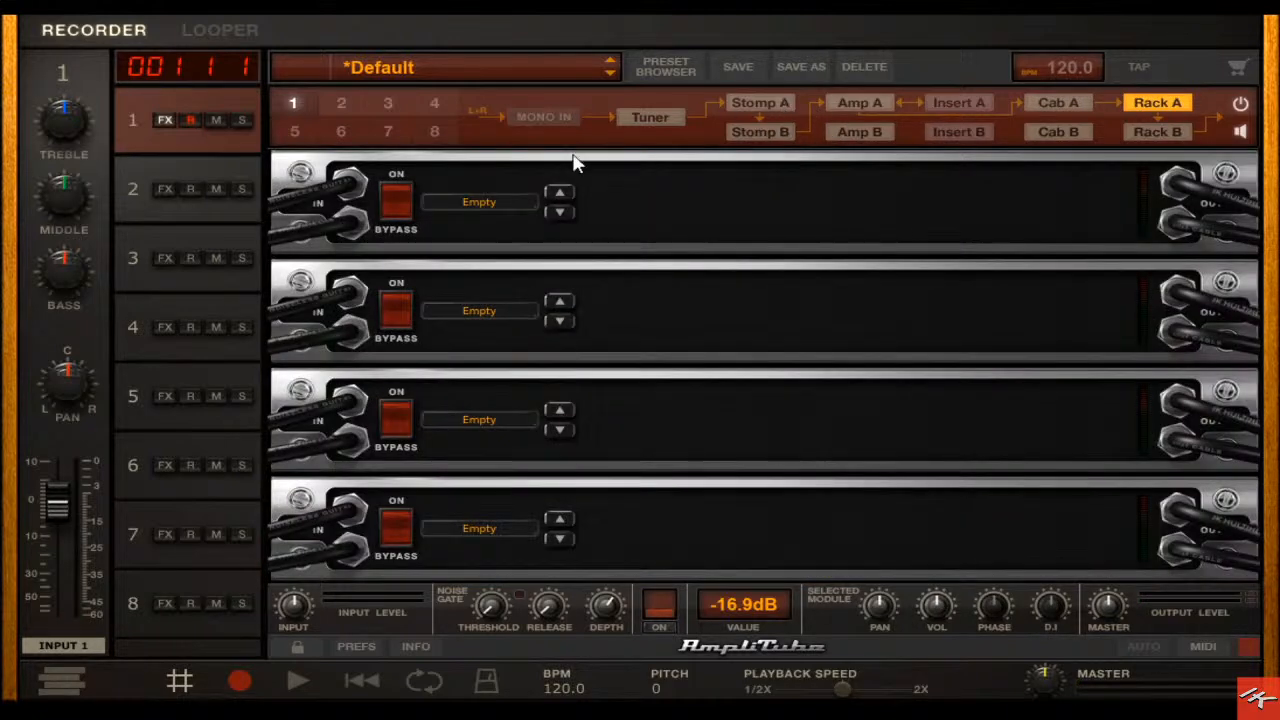
click(530, 205)
mouse_move(543, 247)
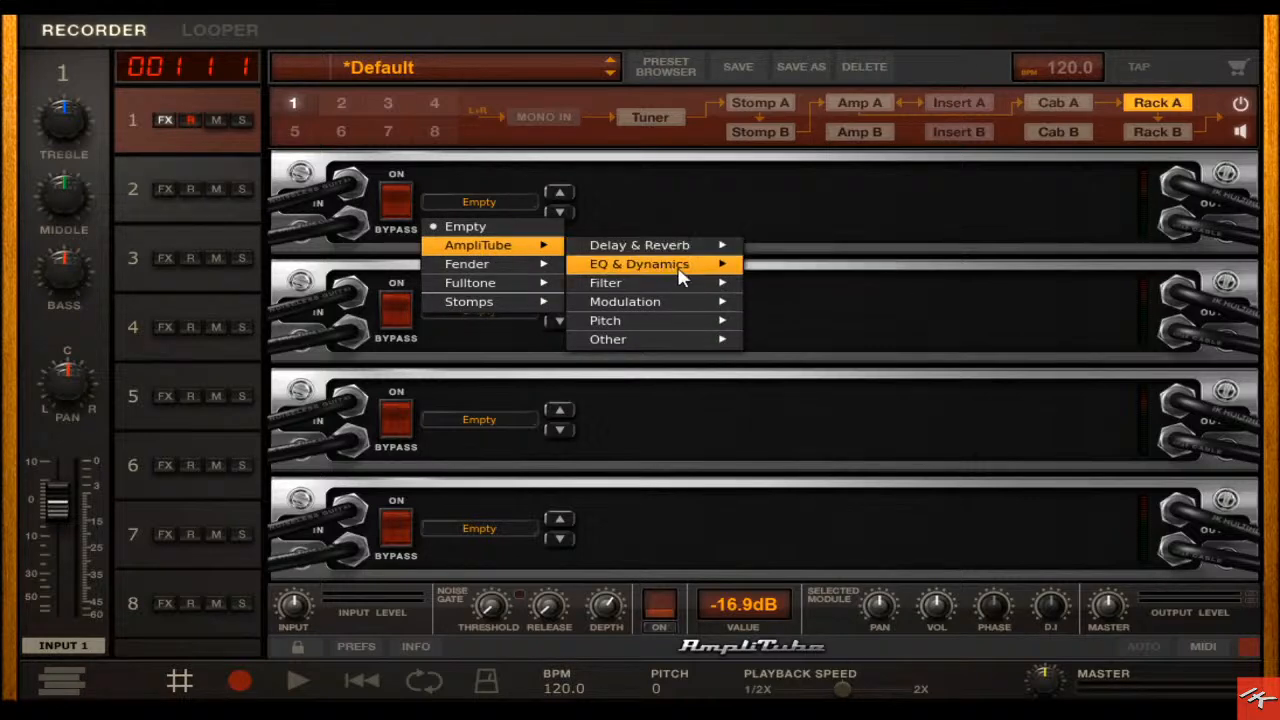
mouse_move(675, 272)
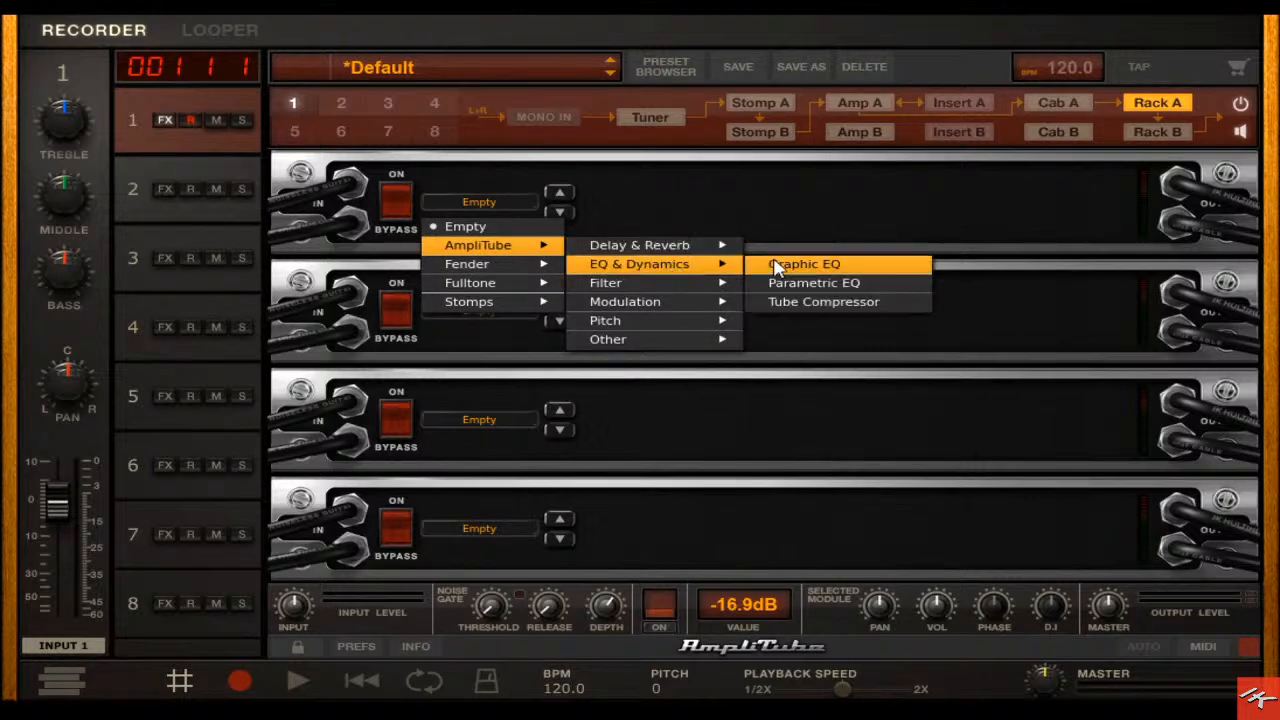
click(880, 302)
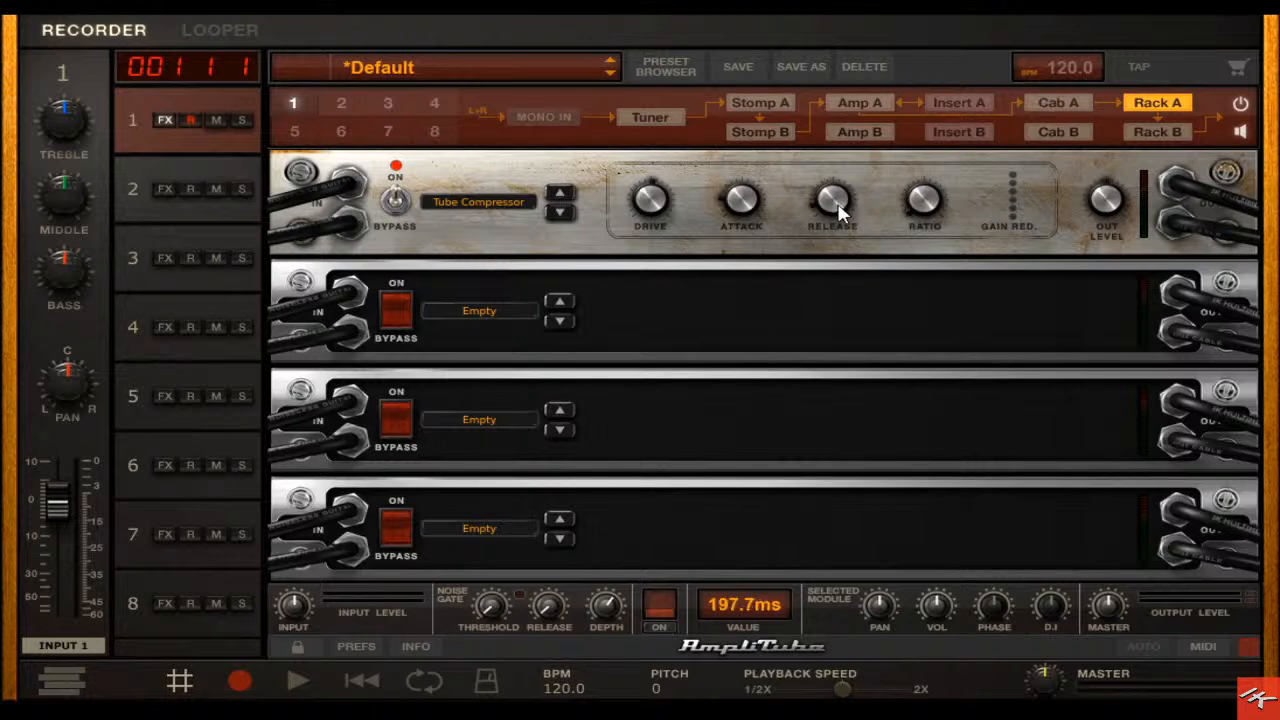
- Adjust the Tube Compressor's attack and set its release to 556.3 ms
drag(738, 202, 768, 285)
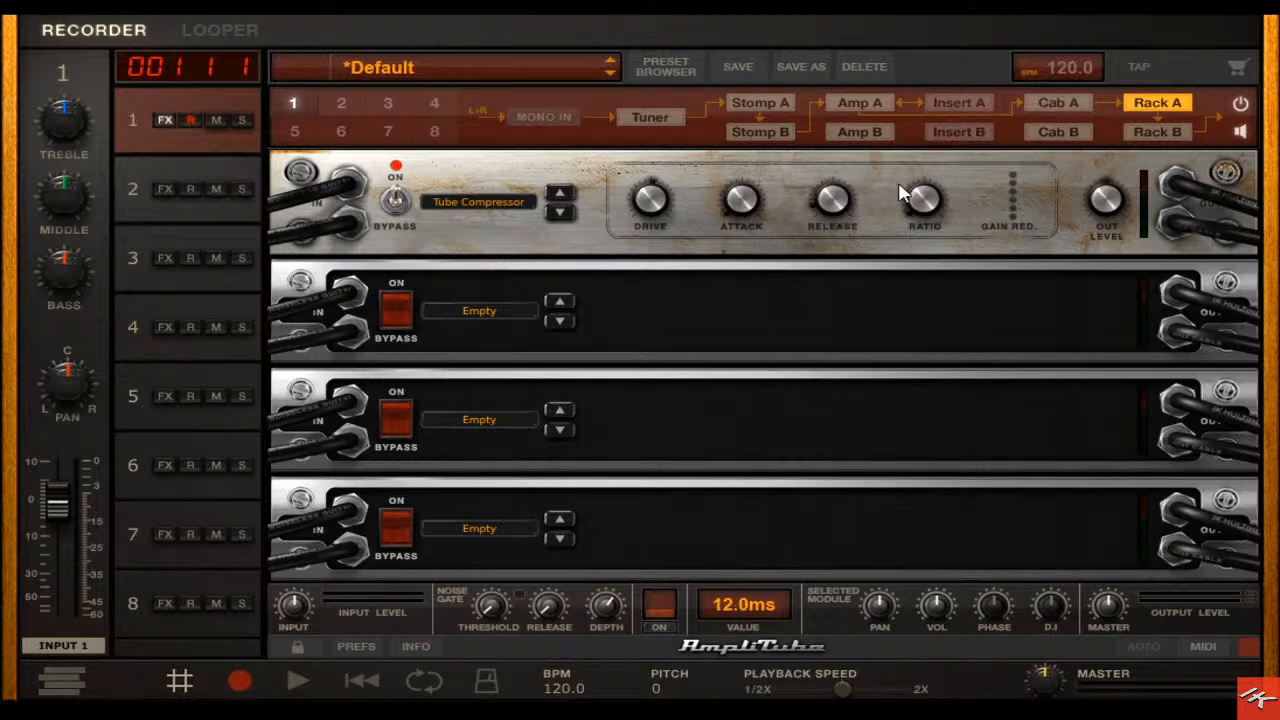
drag(736, 215, 760, 271)
click(838, 198)
drag(838, 198, 886, 197)
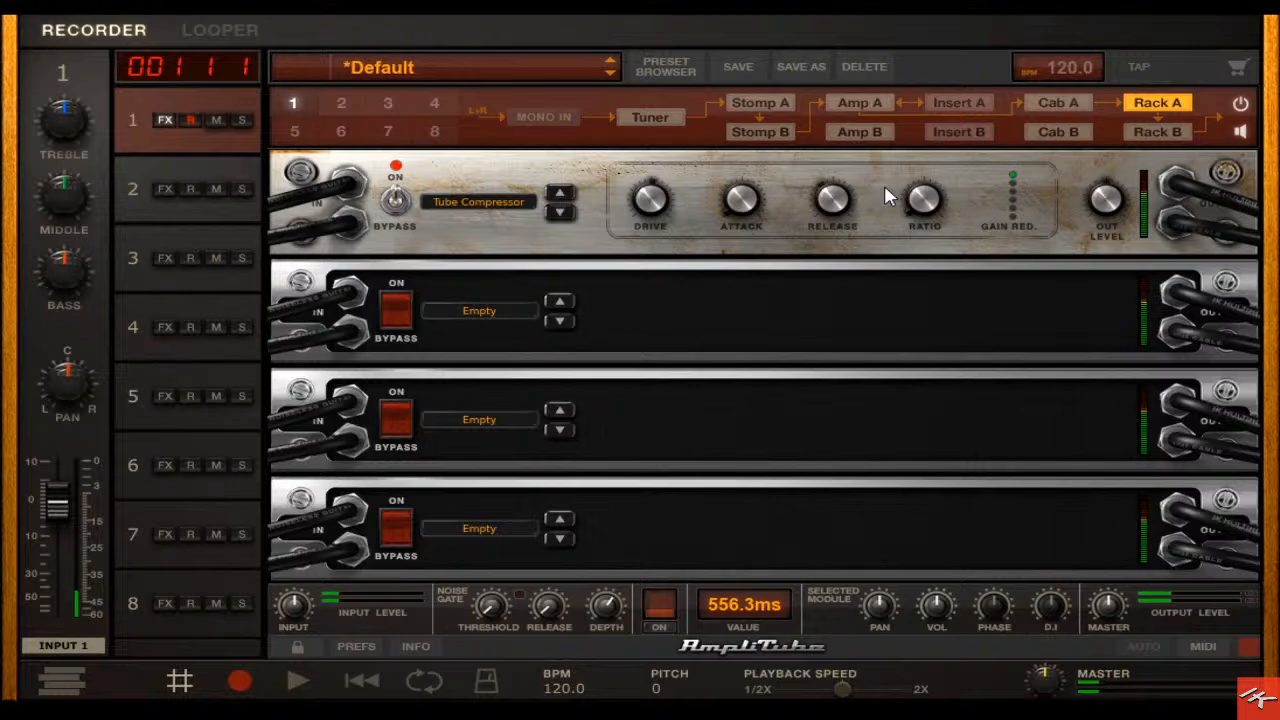
- Back in the Cab A mixer, turn Mic 2 down to -Inf and set Mic 1 to 0.0 dB
click(1068, 101)
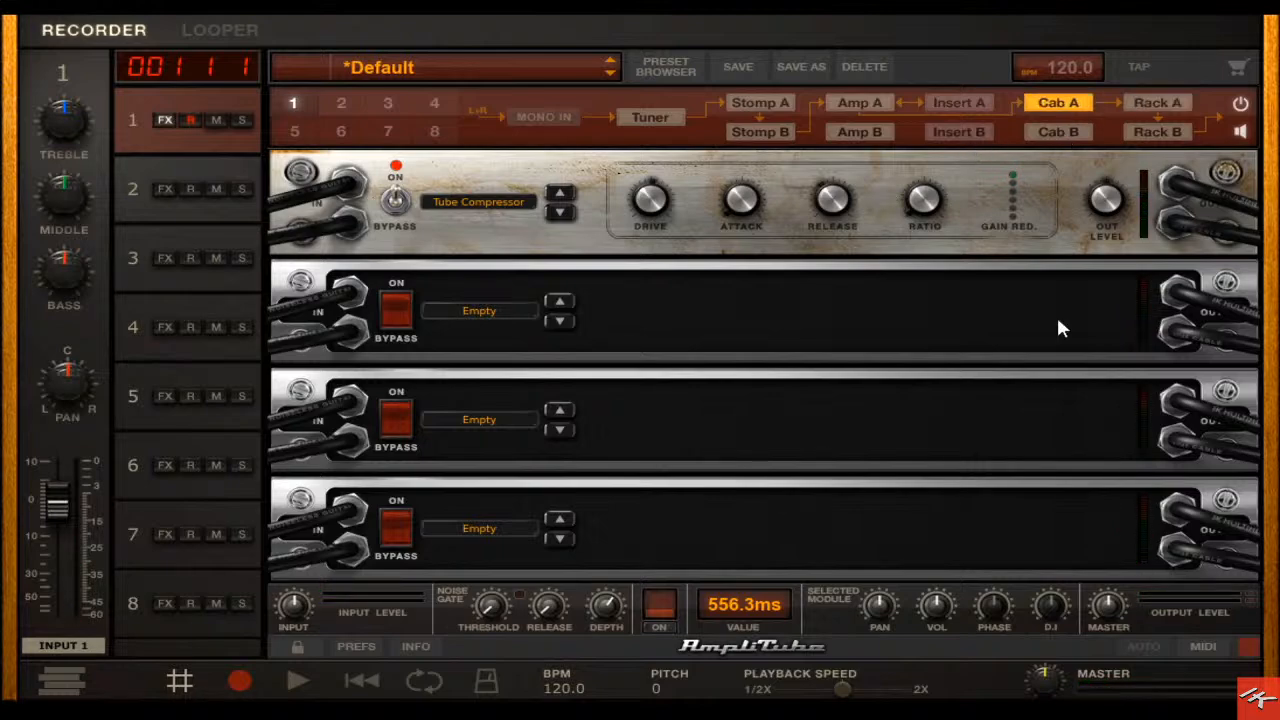
drag(1027, 440, 1028, 550)
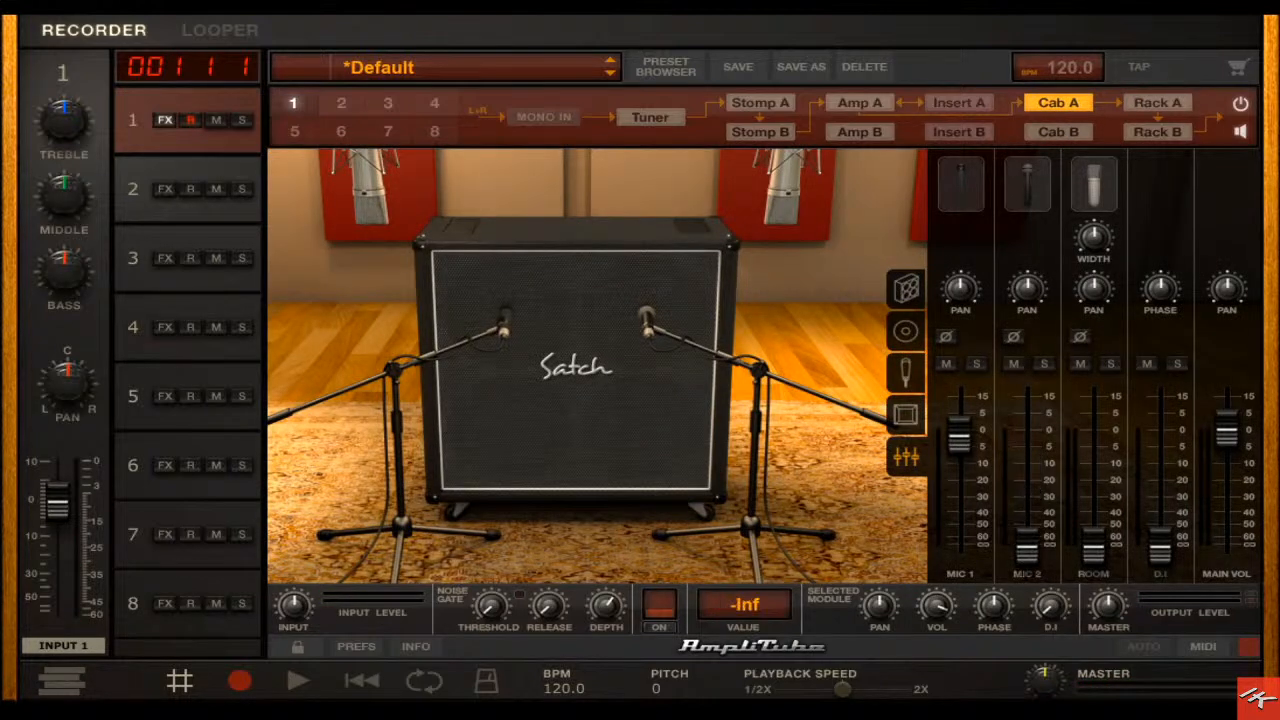
click(963, 447)
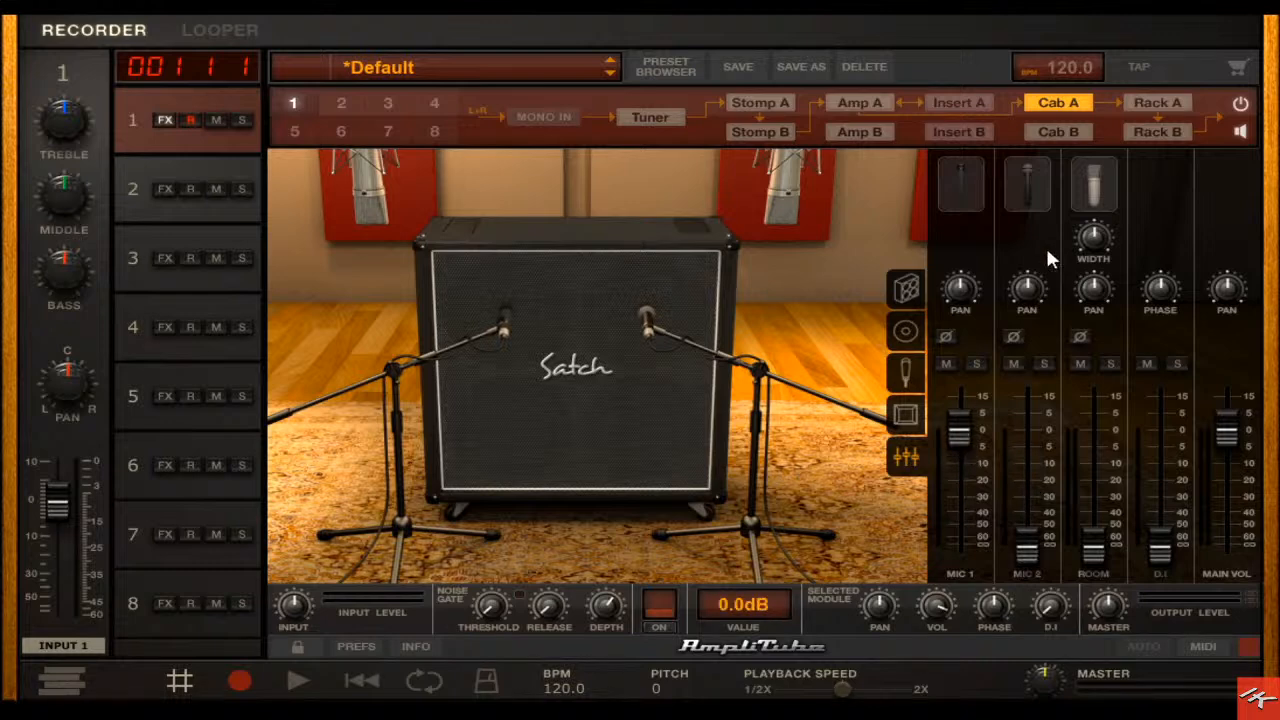
- Set the Tube Compressor's drive in Rack A to -6.06 dB, checking the sound against bypass along the way
click(1157, 104)
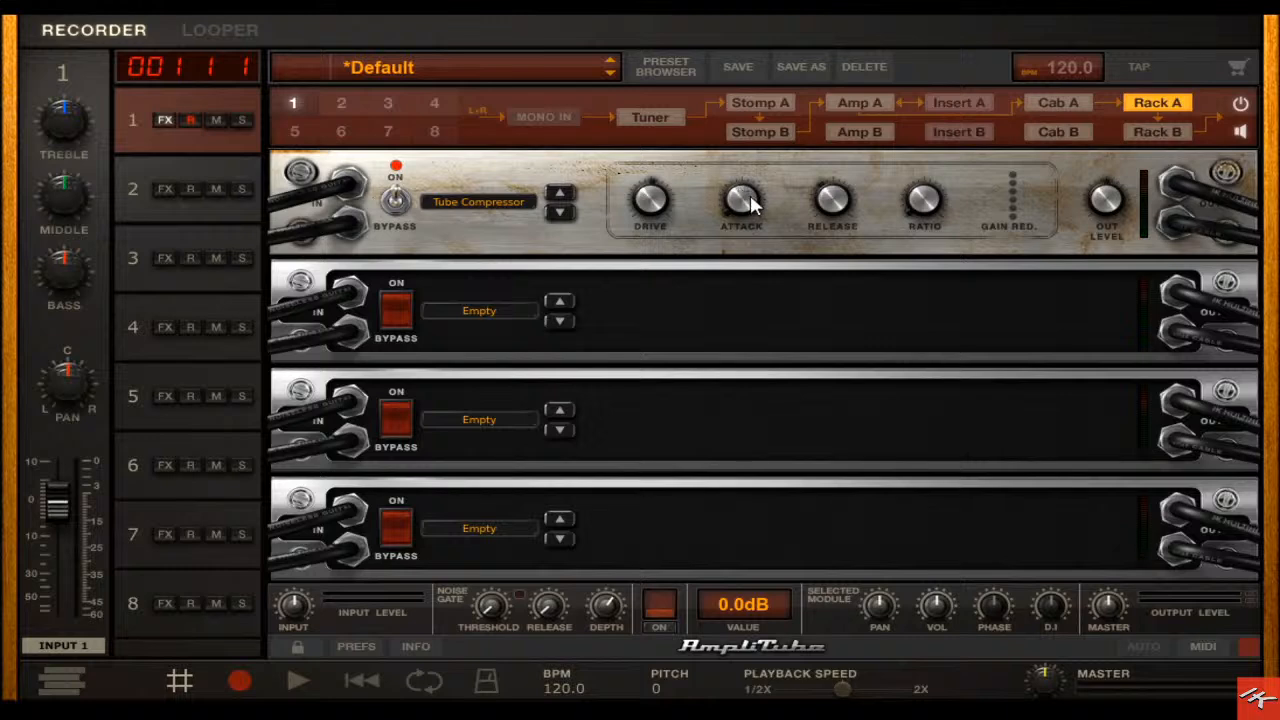
mouse_move(655, 206)
mouse_down()
mouse_move(657, 243)
mouse_move(664, 222)
mouse_up()
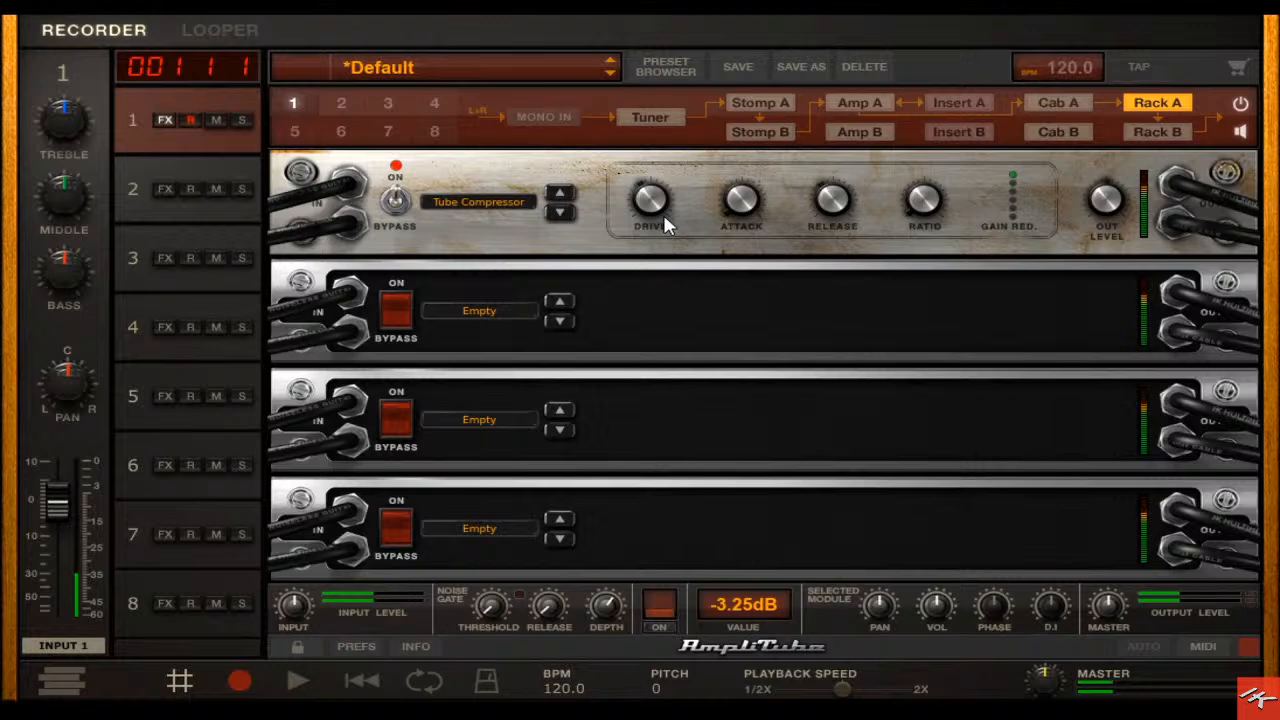
click(395, 200)
click(395, 205)
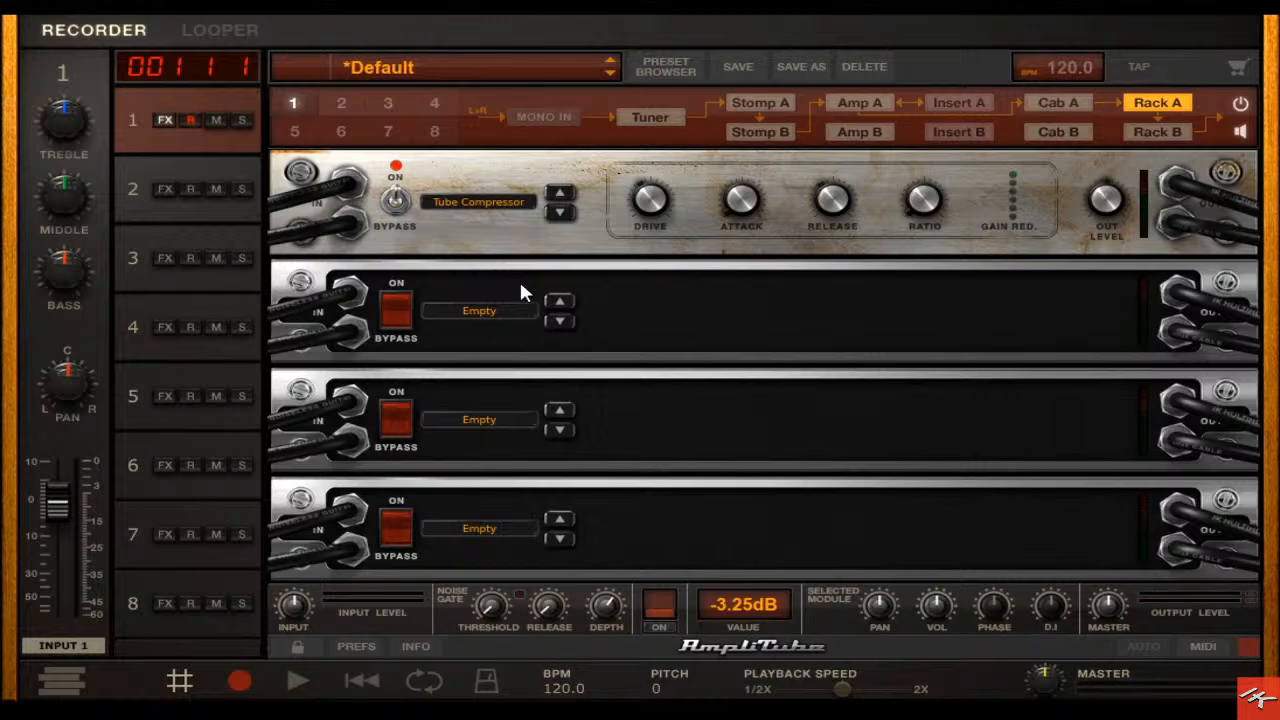
drag(662, 200, 668, 213)
- Compare the sound with the Tube Compressor bypassed and active several times, leaving it switched on
click(395, 200)
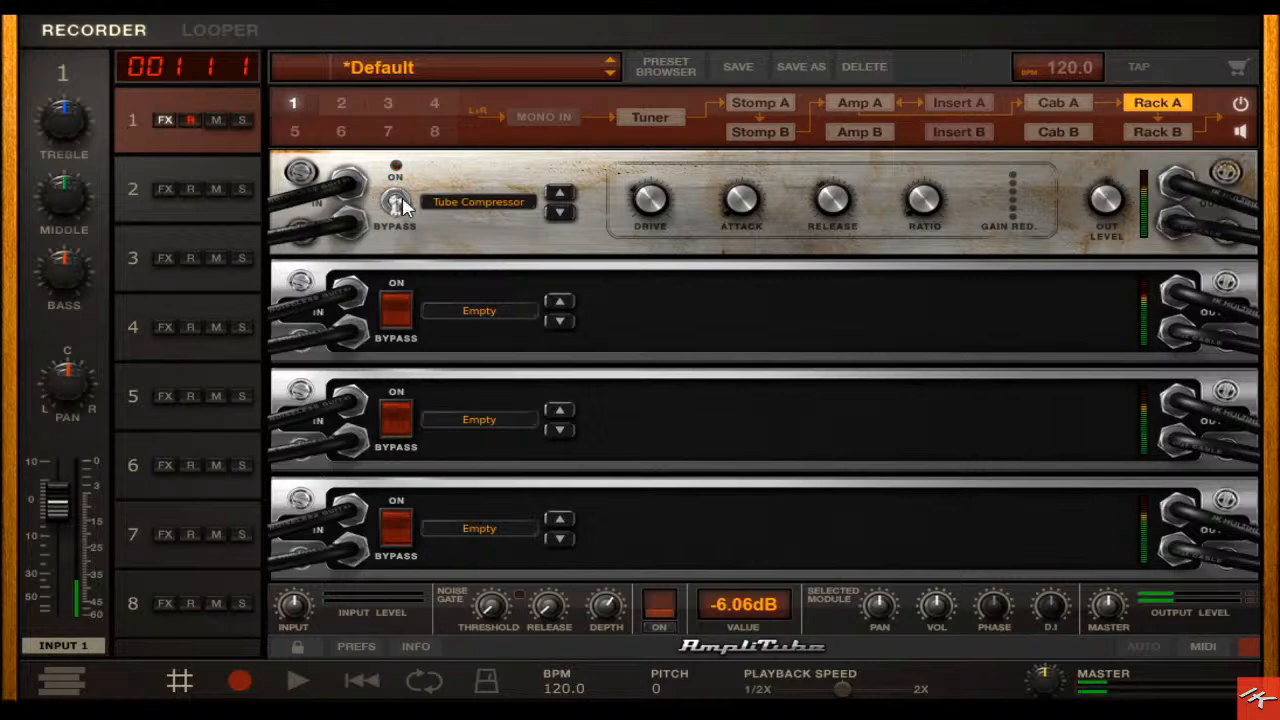
click(401, 200)
click(401, 200)
click(401, 200)
click(401, 201)
click(401, 201)
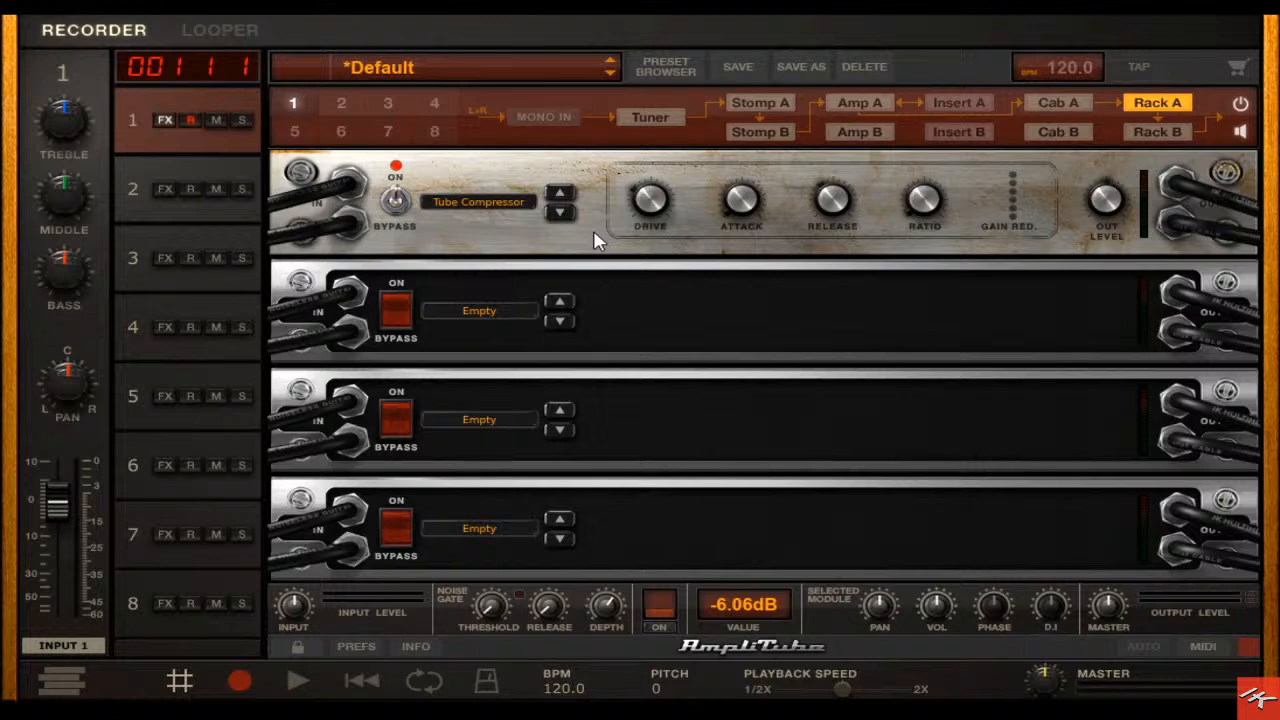
- Load a Graphic EQ into the second rack slot and move it ahead of the Tube Compressor
click(500, 313)
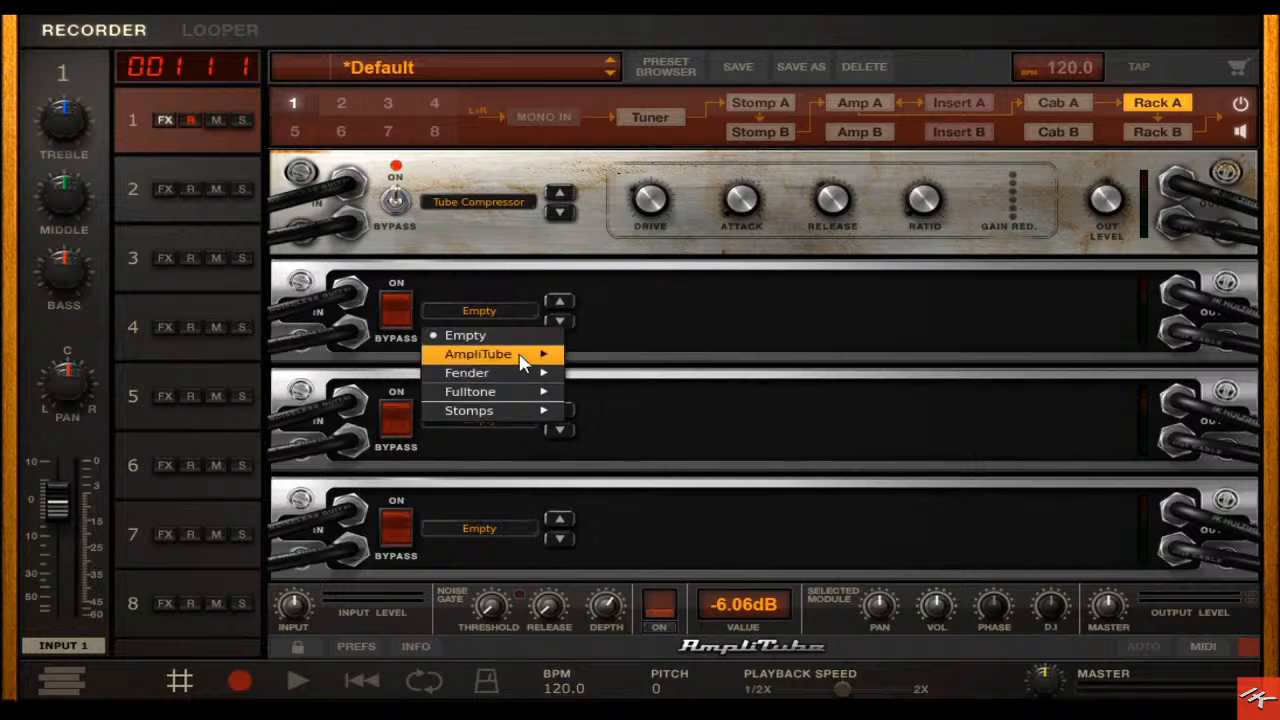
mouse_move(522, 362)
mouse_move(688, 376)
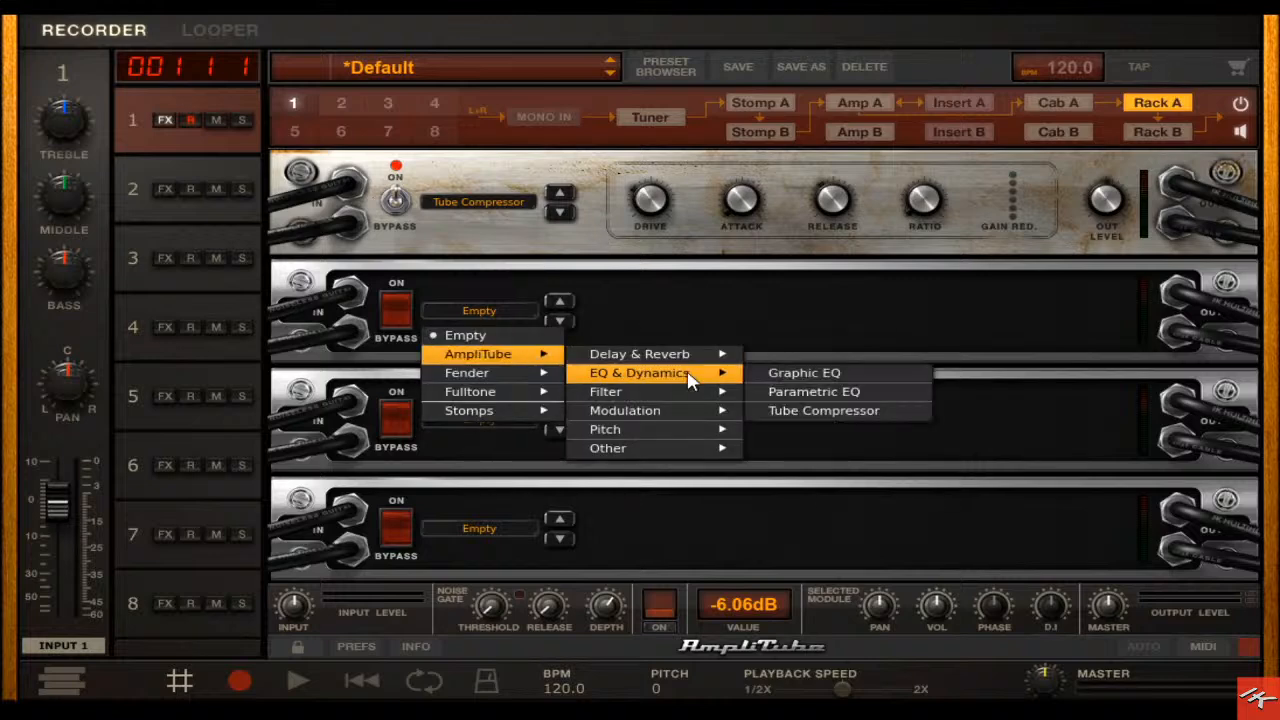
click(904, 373)
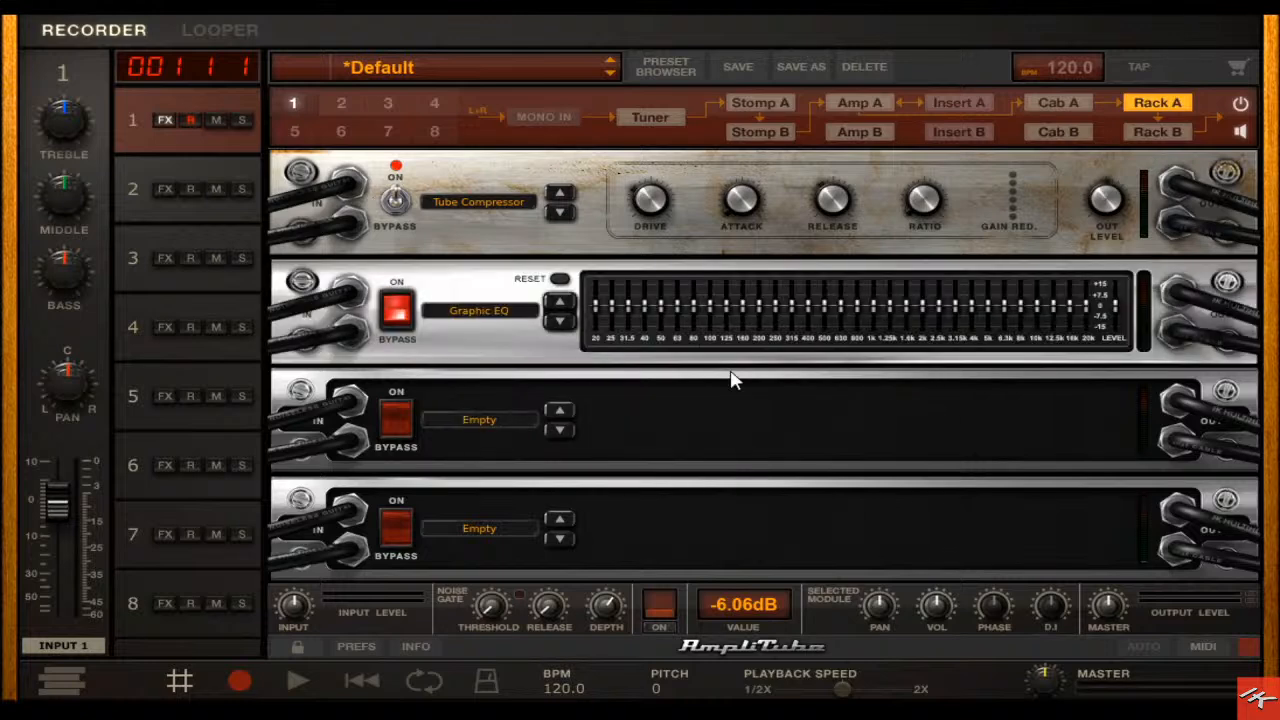
drag(457, 314, 486, 163)
- On the Graphic EQ, cut the bands from 20 to 63 Hz to -15 dB and set the 80 Hz band to -6.75 dB
drag(596, 198, 586, 277)
drag(612, 196, 614, 266)
drag(630, 195, 680, 267)
drag(692, 198, 697, 262)
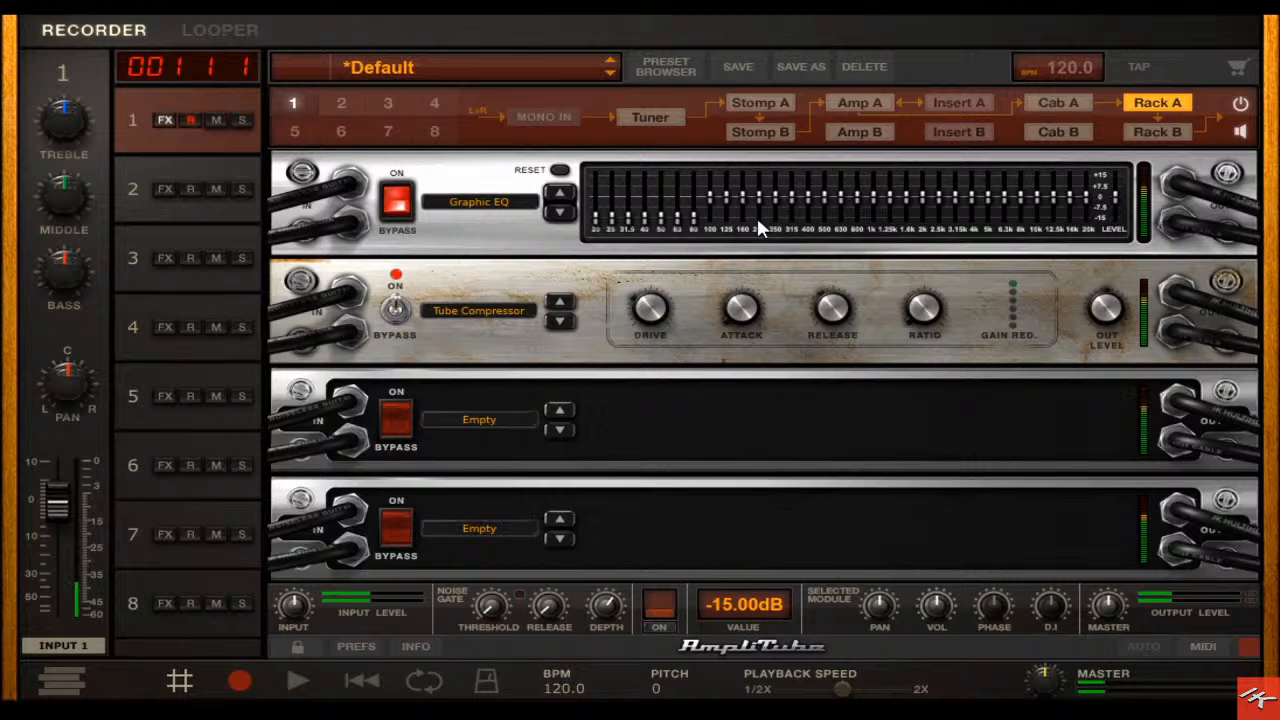
drag(703, 205, 709, 212)
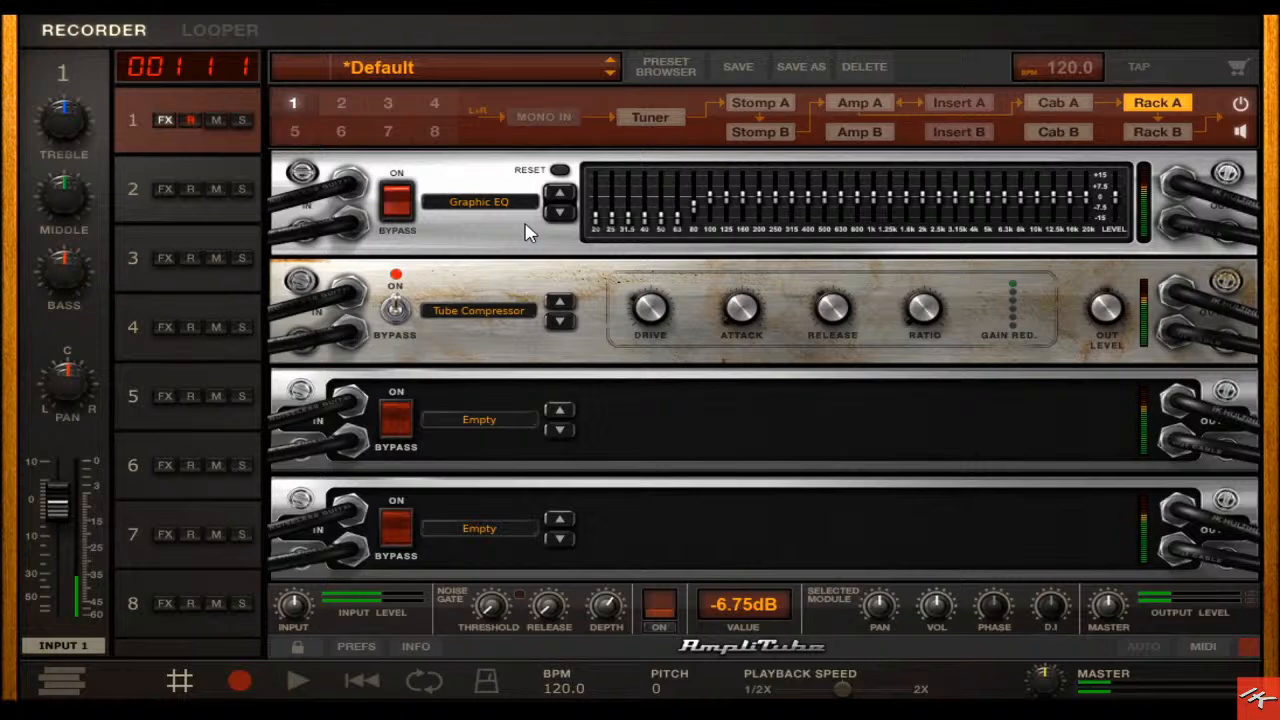
- Raise the Graphic EQ's 4 kHz band to 3 dB, toggling the unit's bypass switch to compare the sound
click(398, 200)
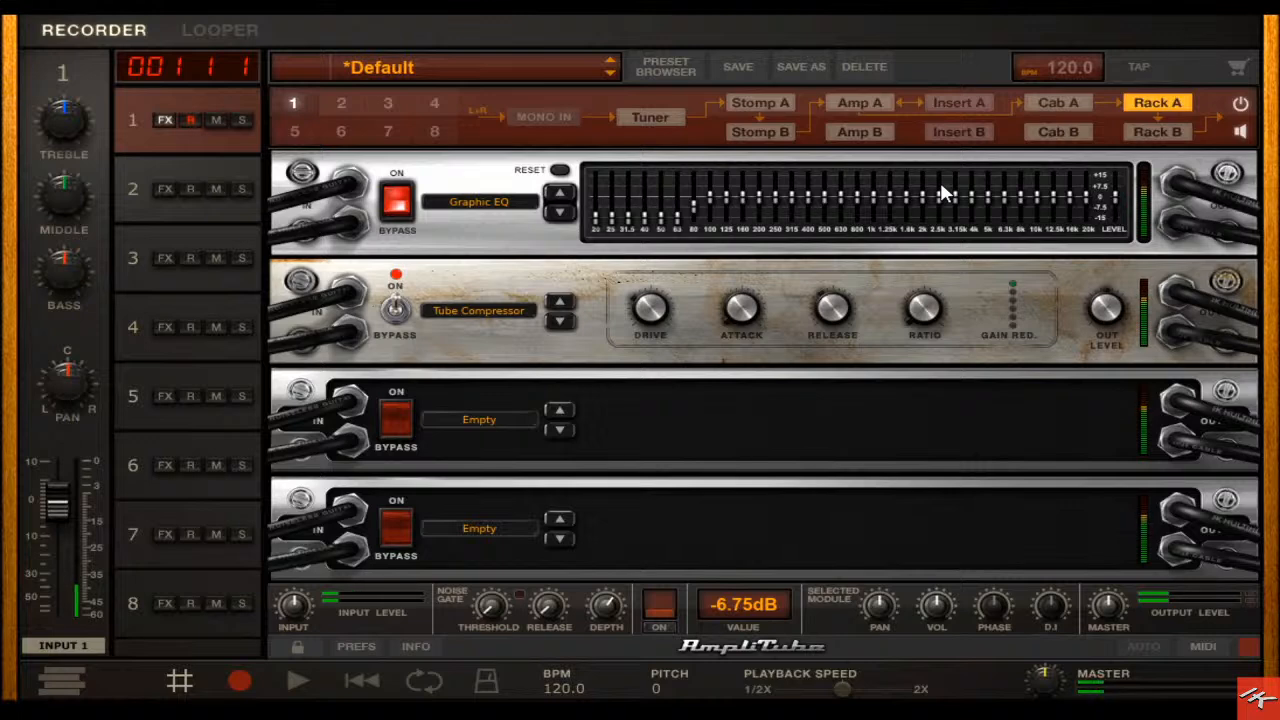
drag(970, 197, 977, 192)
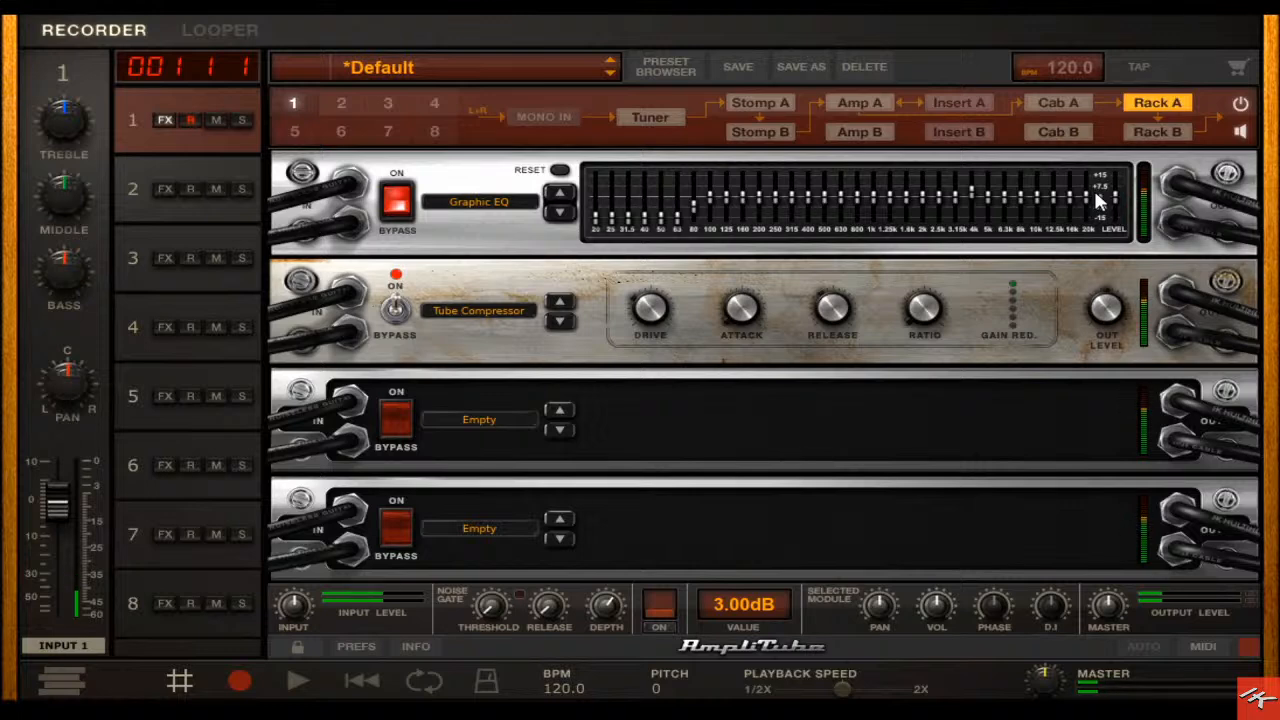
click(396, 200)
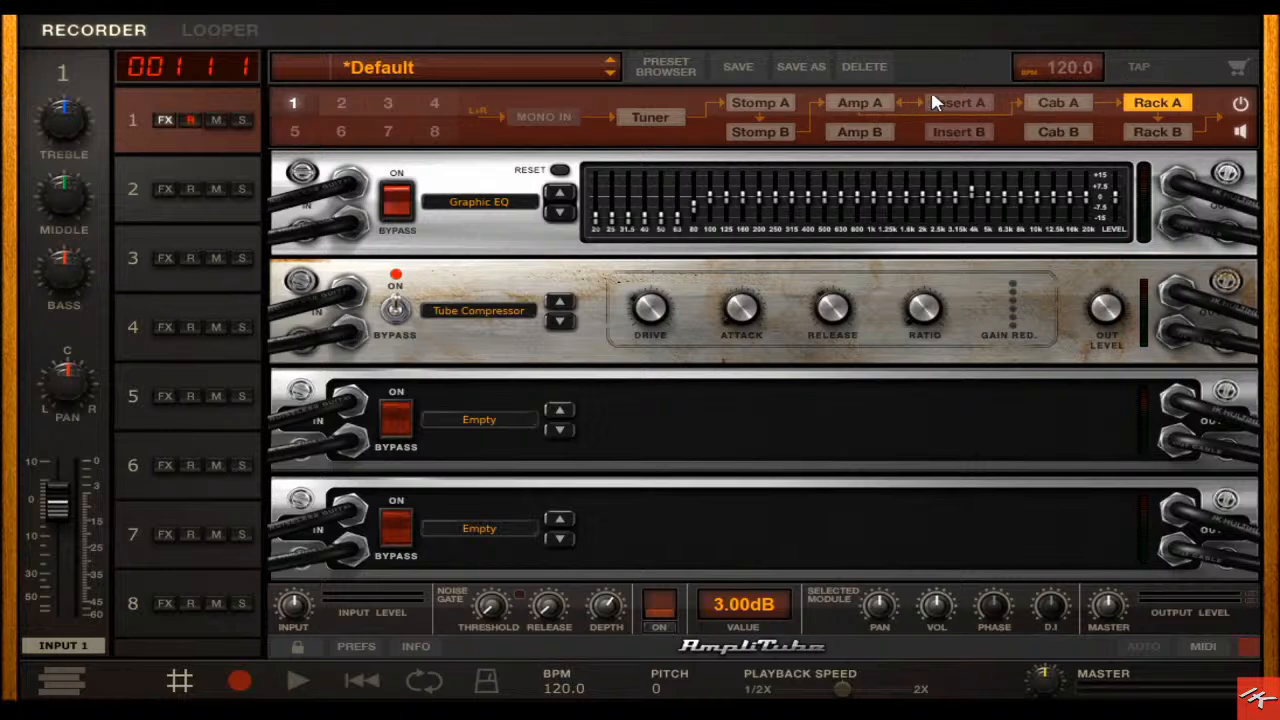
- Save the Stomp A pedalboard setup under the name "Metal Starter"
click(743, 103)
right_click(821, 222)
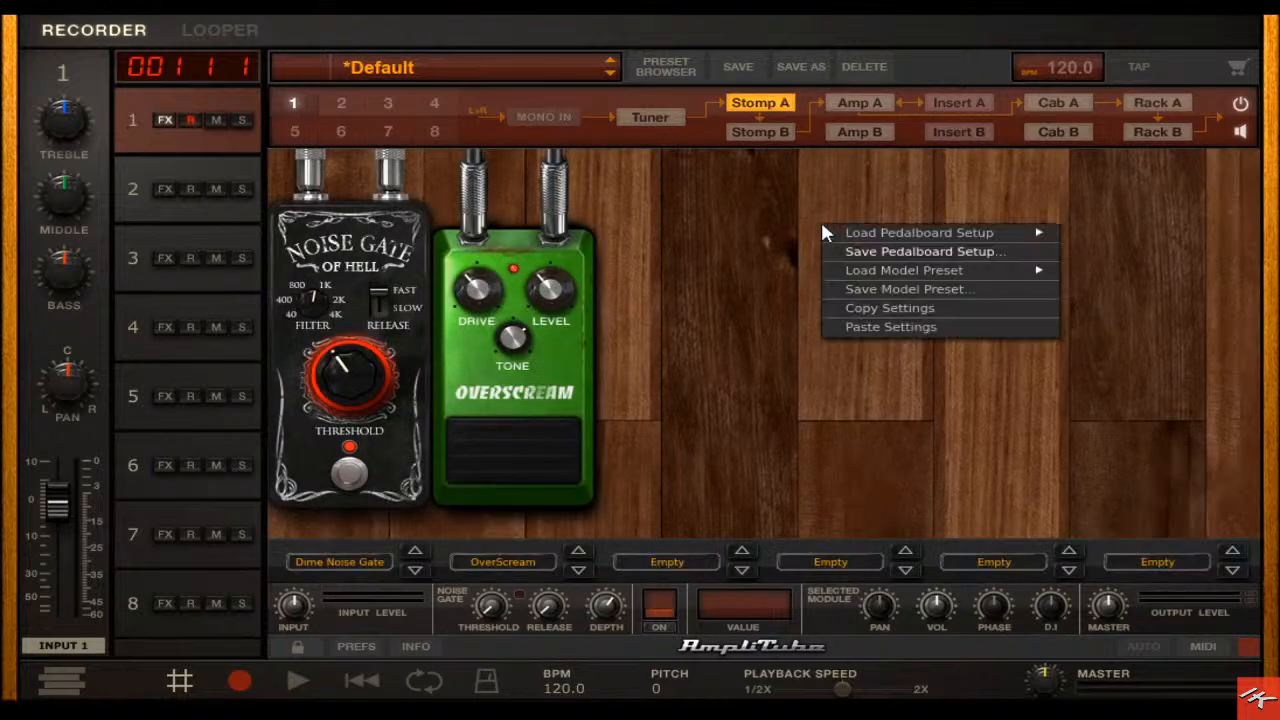
click(890, 252)
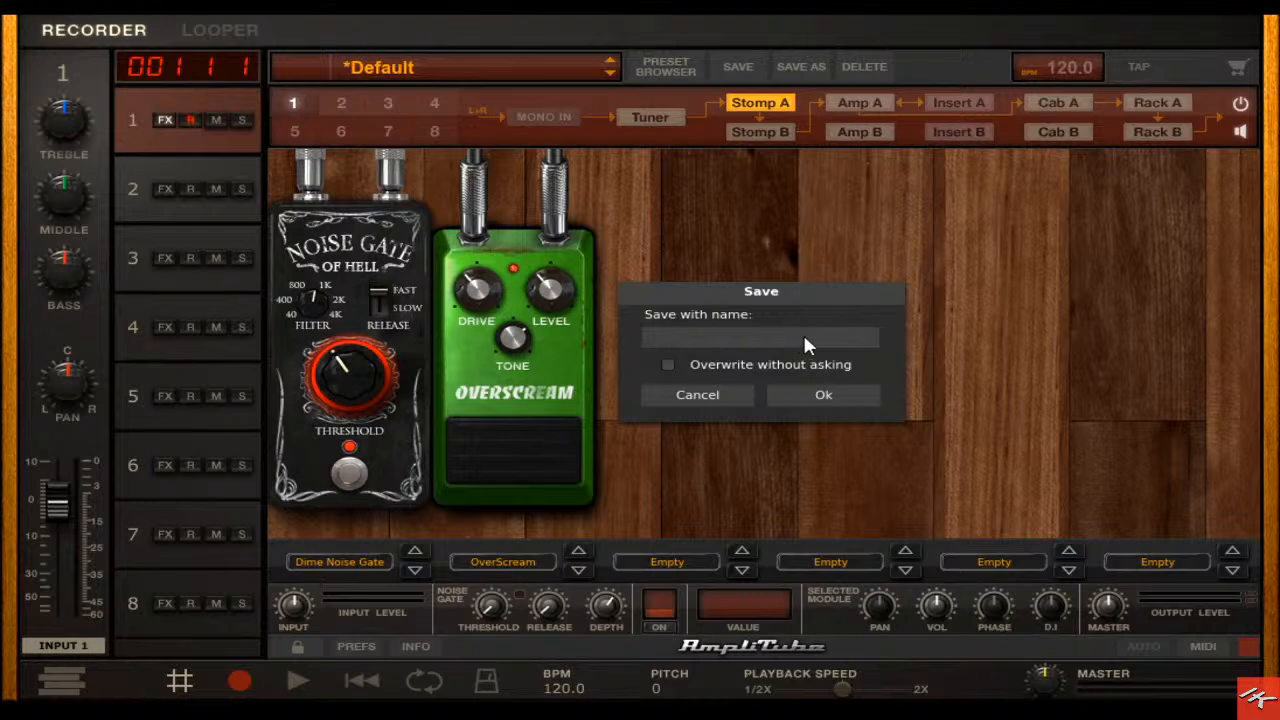
text(Metal Starter)
click(826, 397)
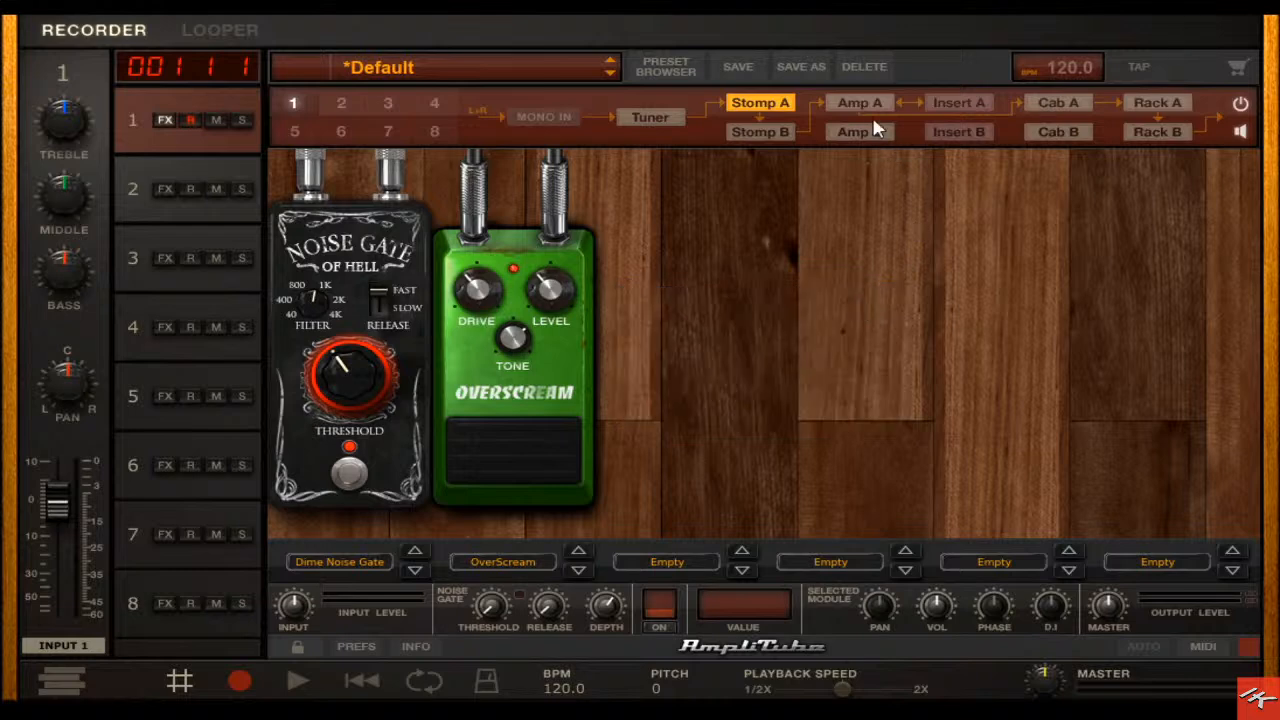
- Save the Rack A setup under the name "Metal Starter"
click(1072, 104)
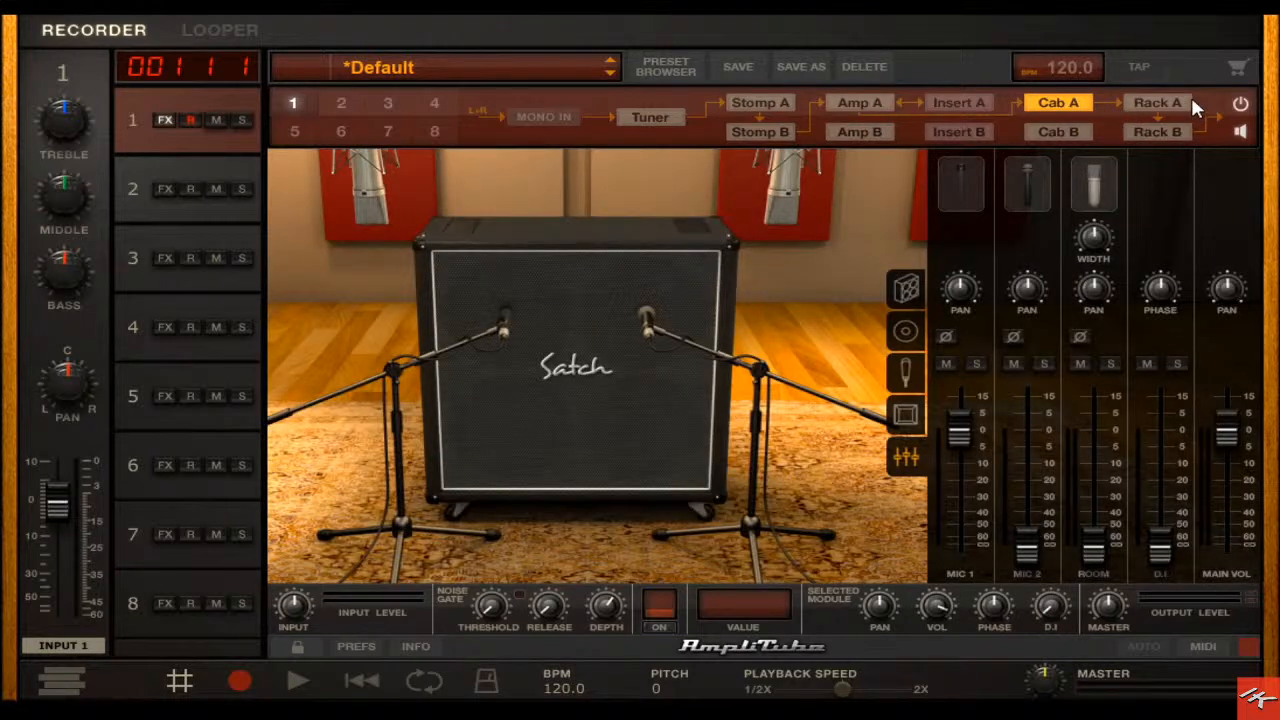
click(1157, 103)
right_click(841, 418)
click(945, 451)
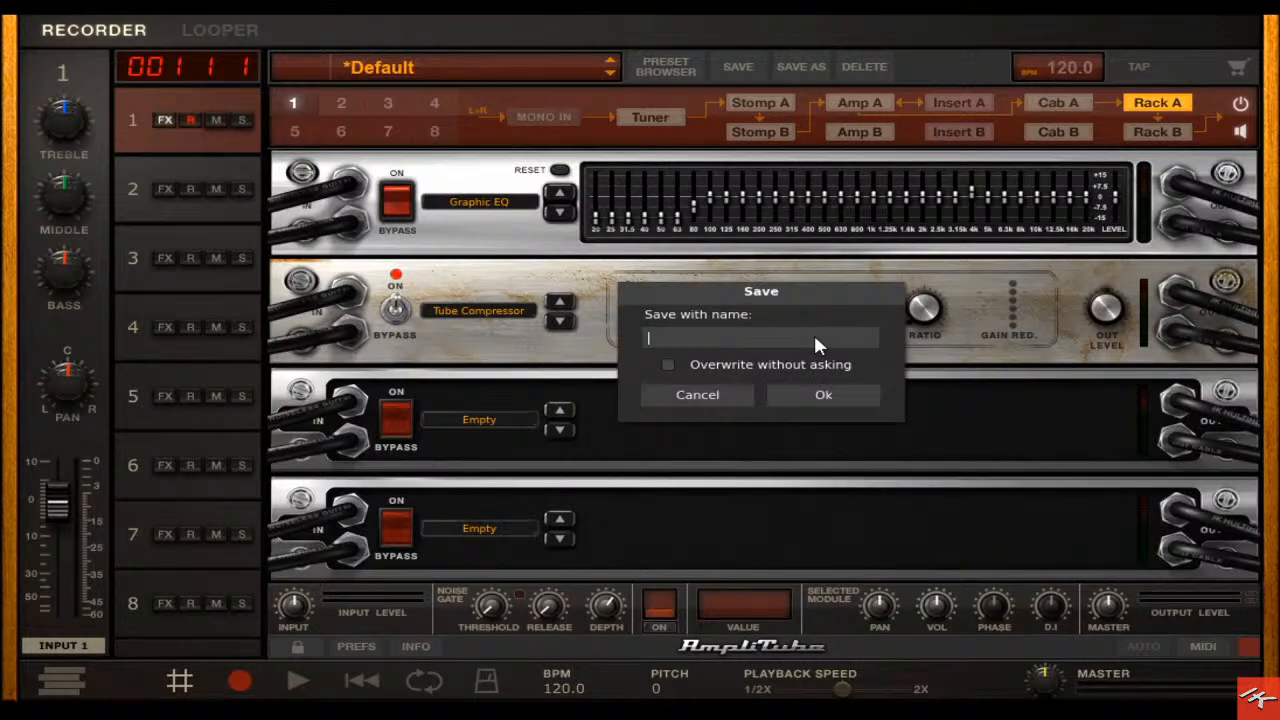
text(Metal Starter)
click(835, 394)
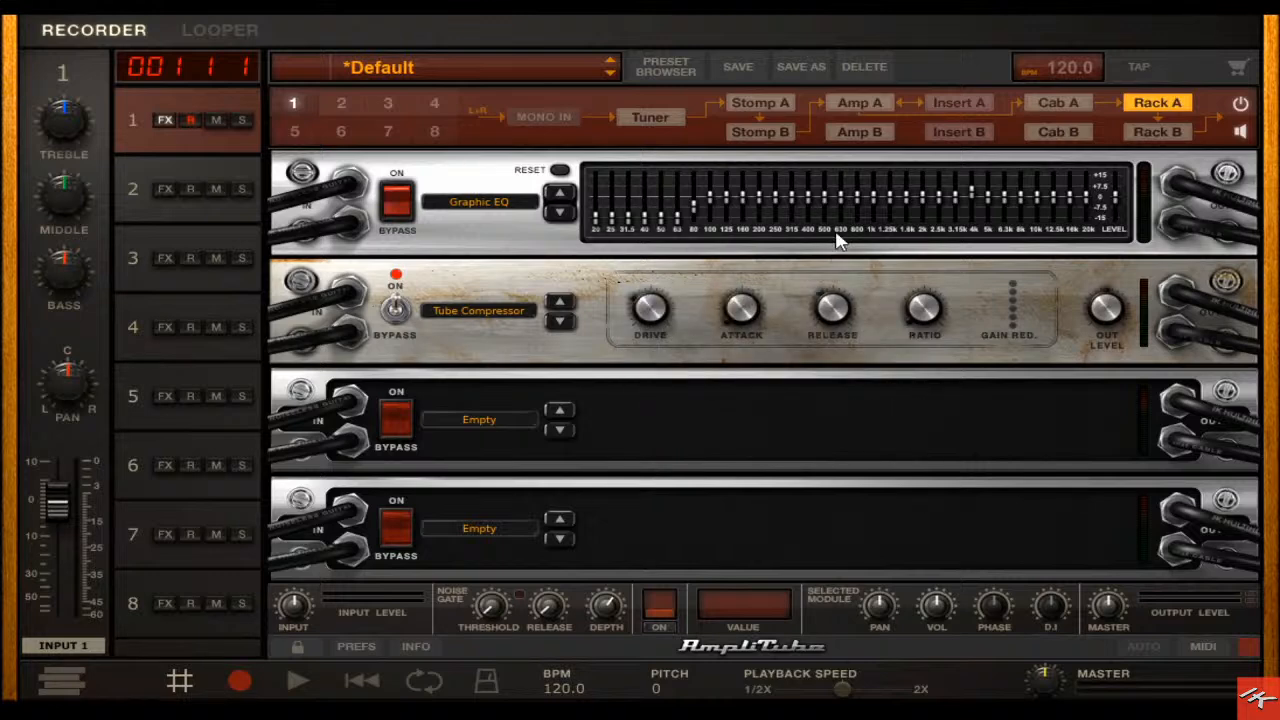
- Load the AmpliTube stomp Compressor into Rack A's fourth slot and move it between the Graphic EQ and the Tube Compressor
click(850, 104)
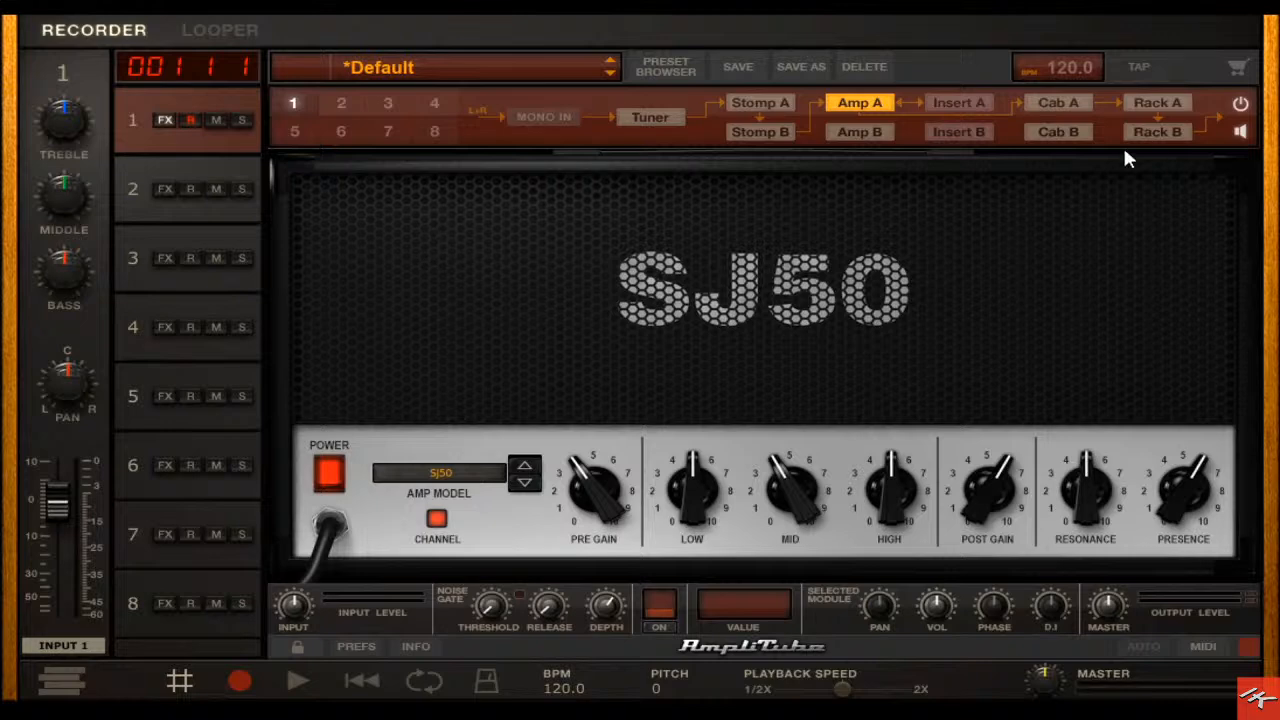
click(1140, 104)
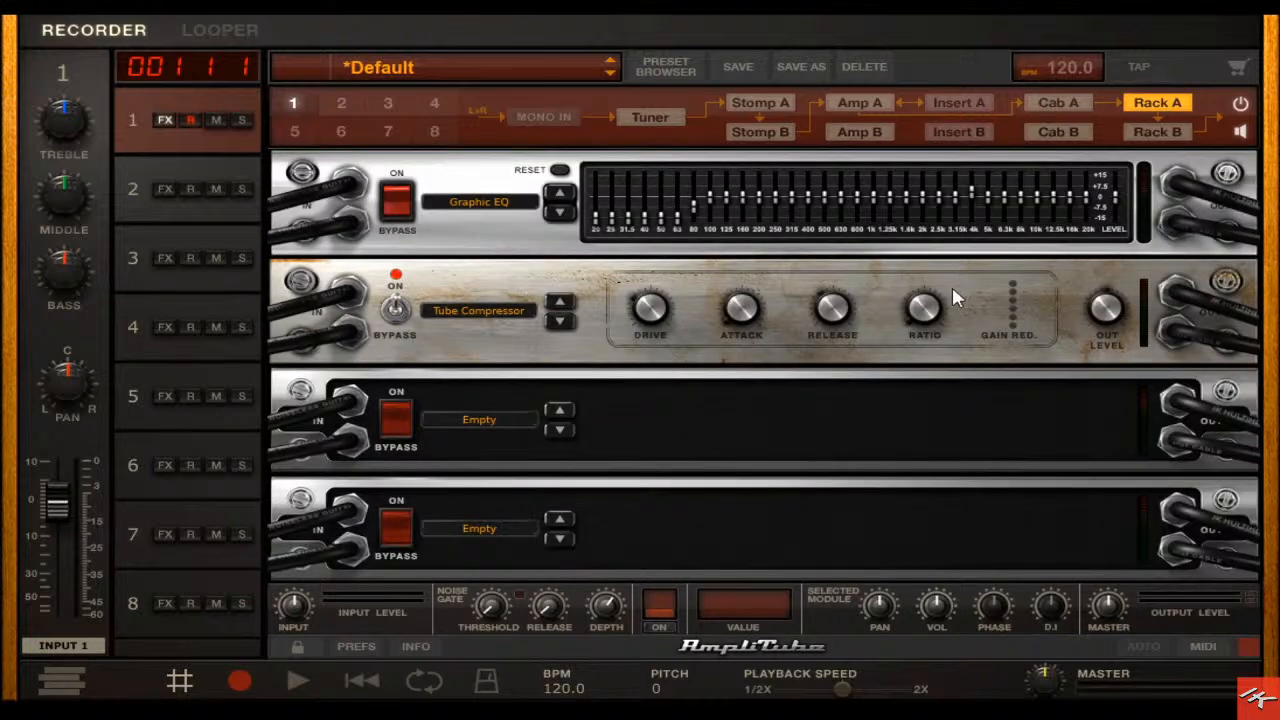
click(500, 527)
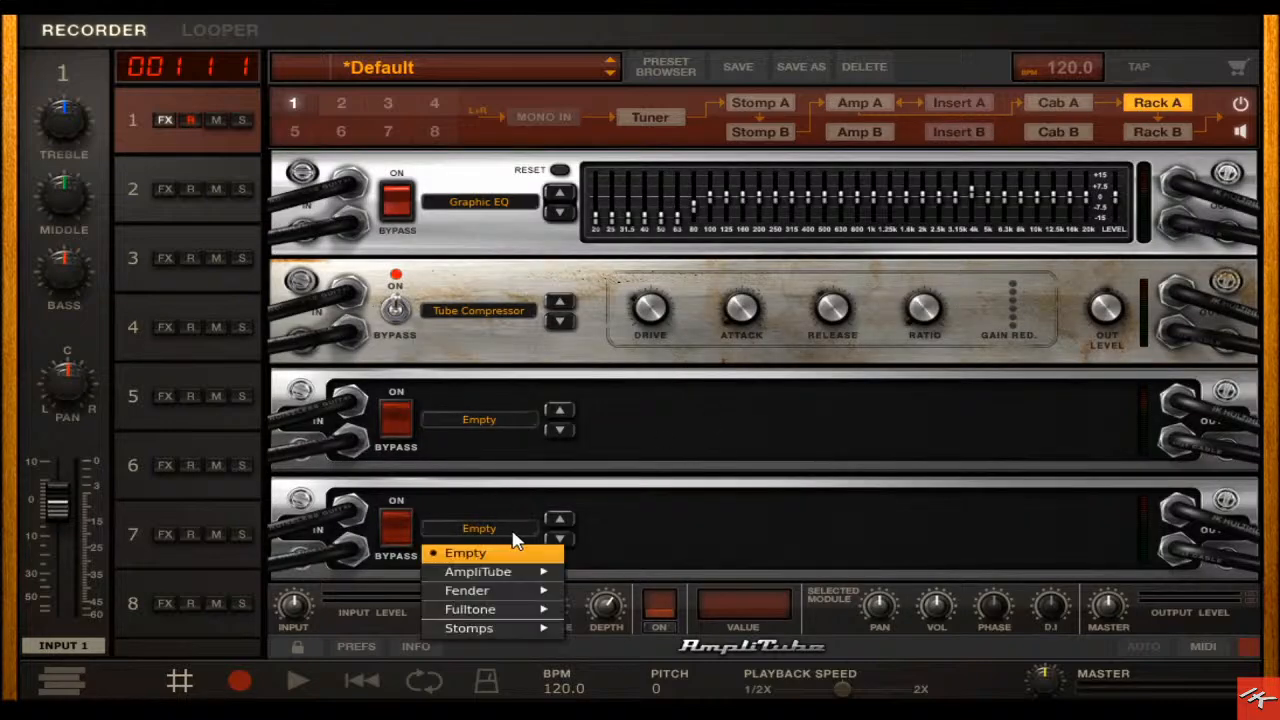
mouse_move(505, 578)
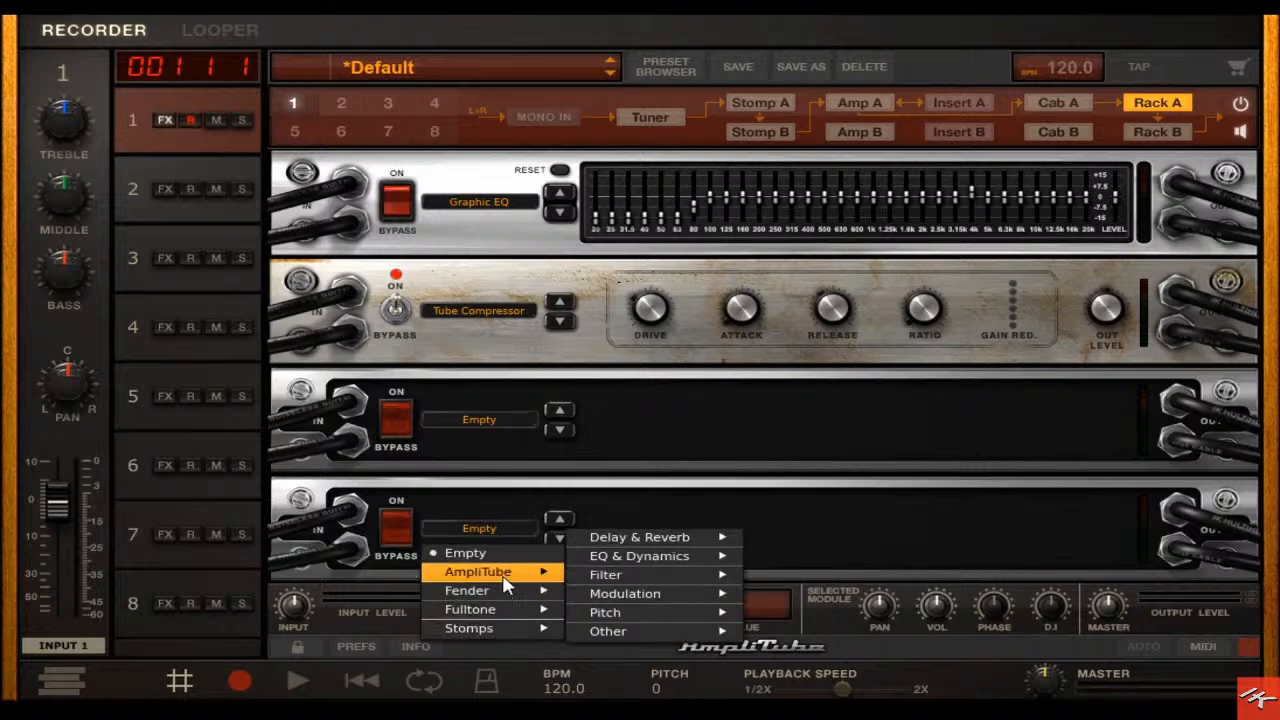
mouse_move(697, 567)
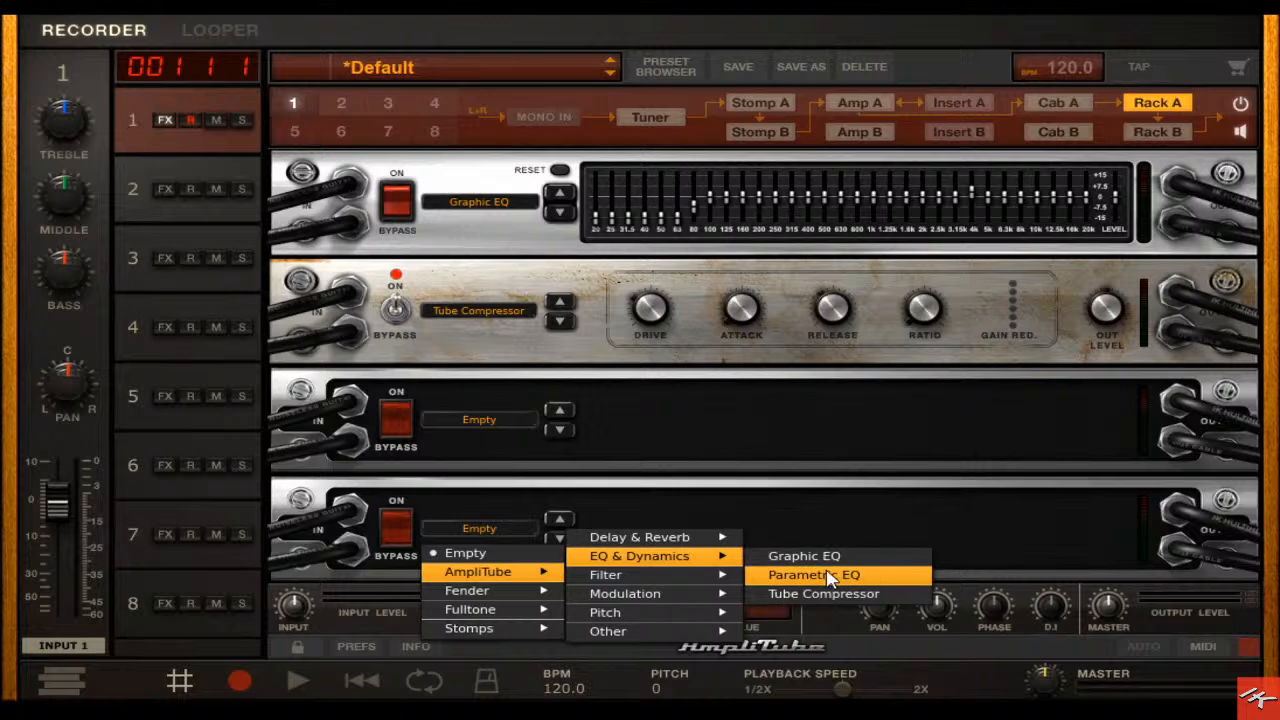
mouse_move(525, 612)
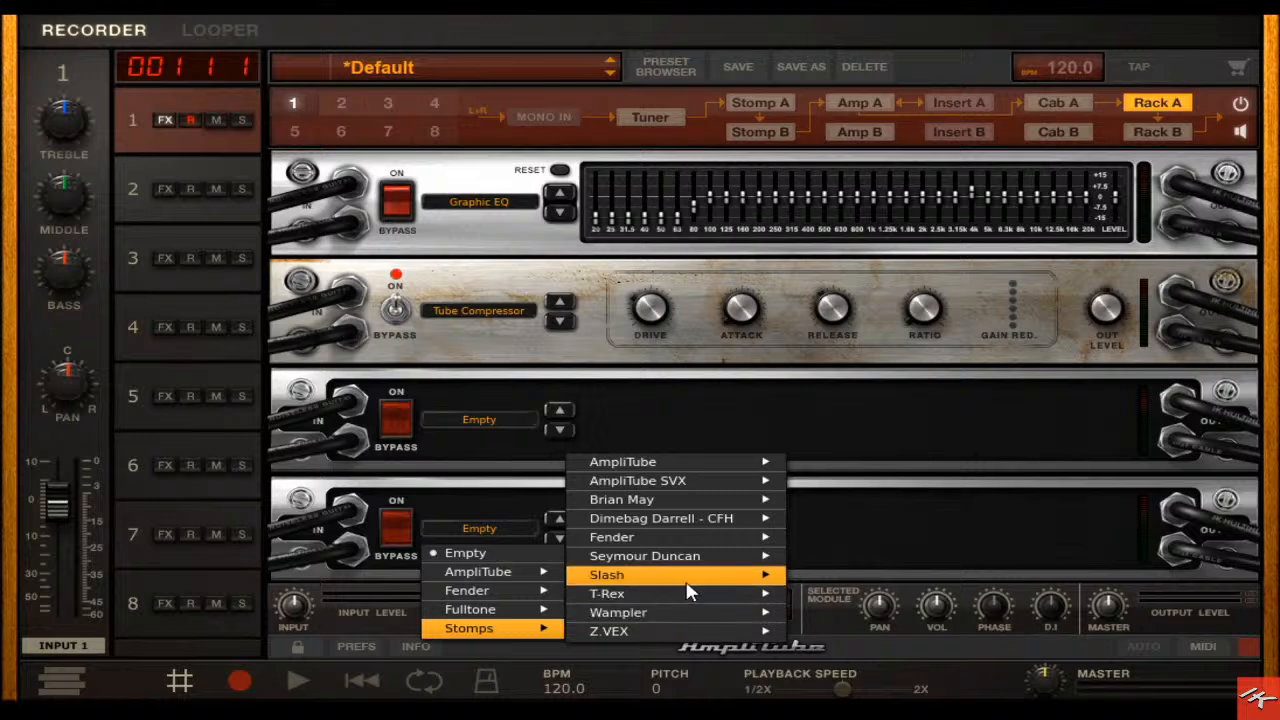
mouse_move(735, 473)
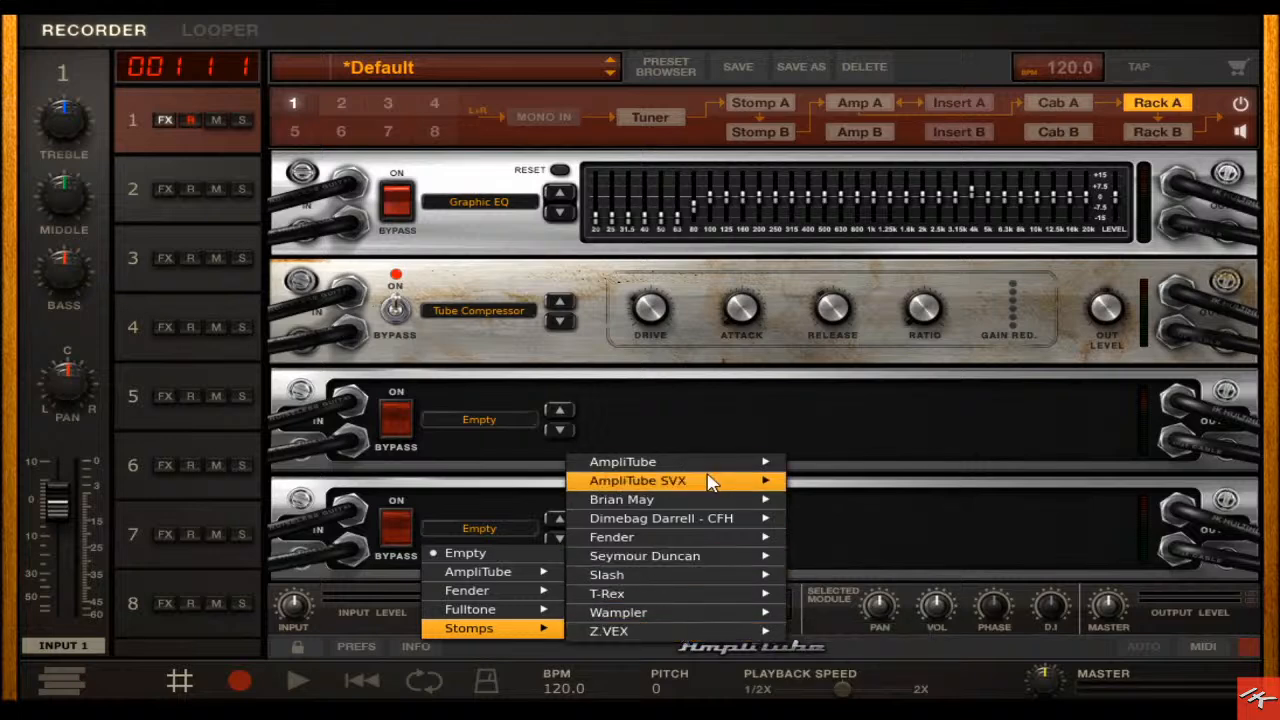
mouse_move(912, 481)
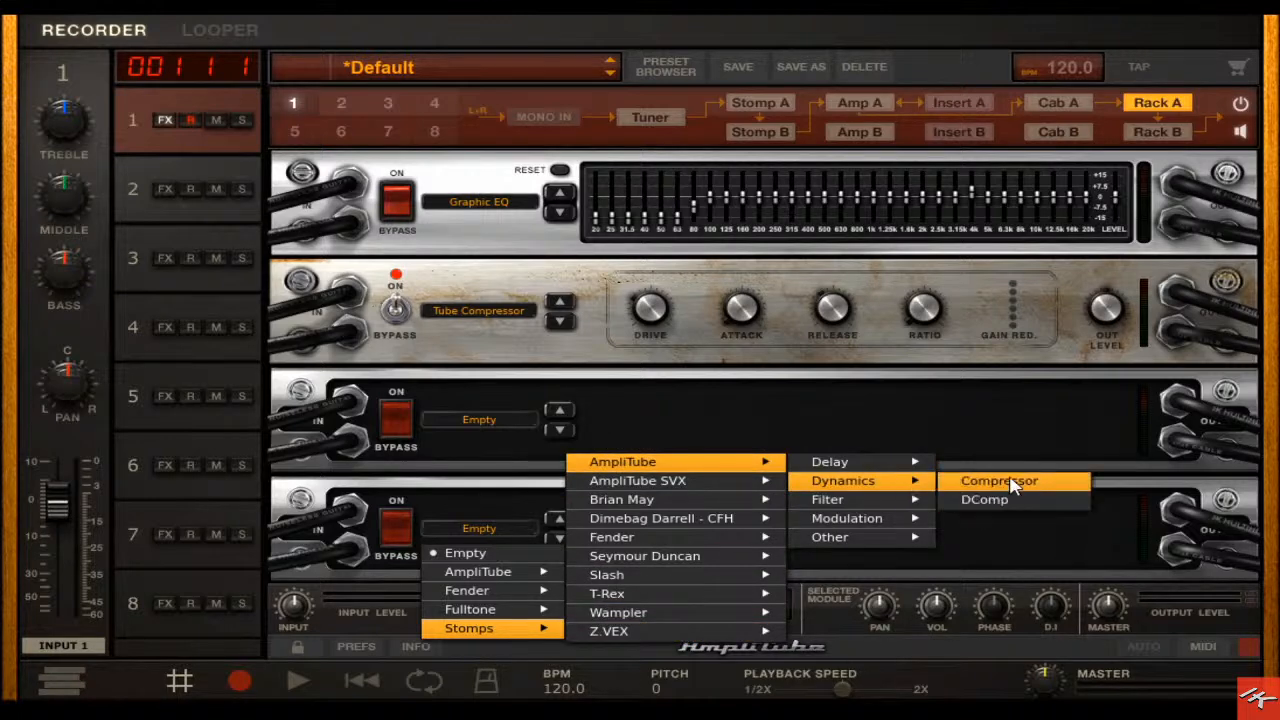
click(1000, 482)
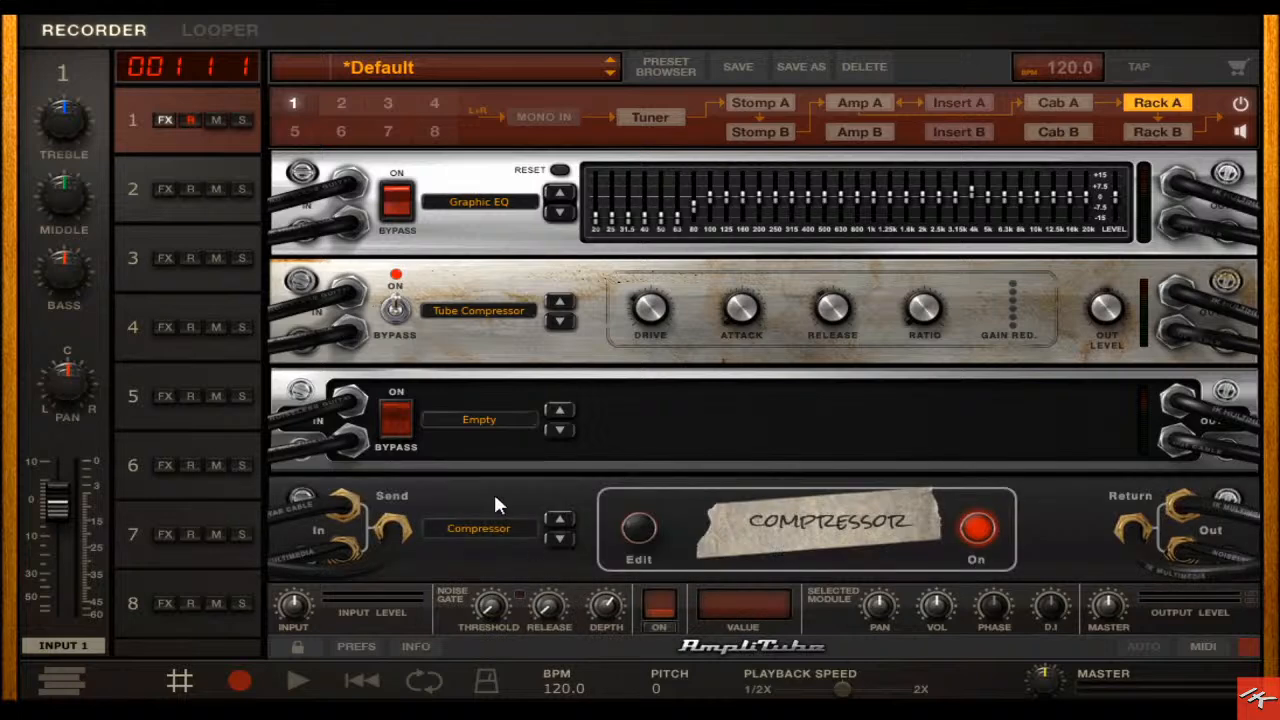
drag(451, 480, 509, 320)
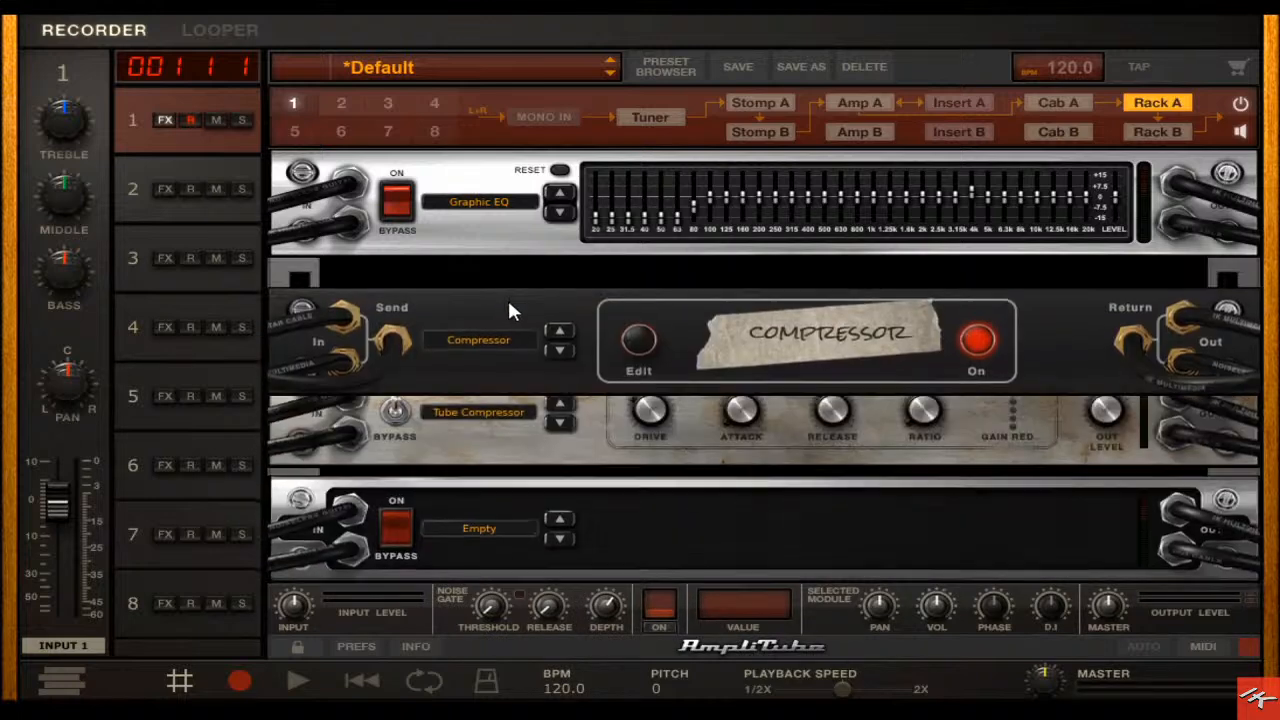
- Bypass the Tube Compressor and turn down the stomp Compressor's Comp control, comparing the pedal switched off and on
click(397, 412)
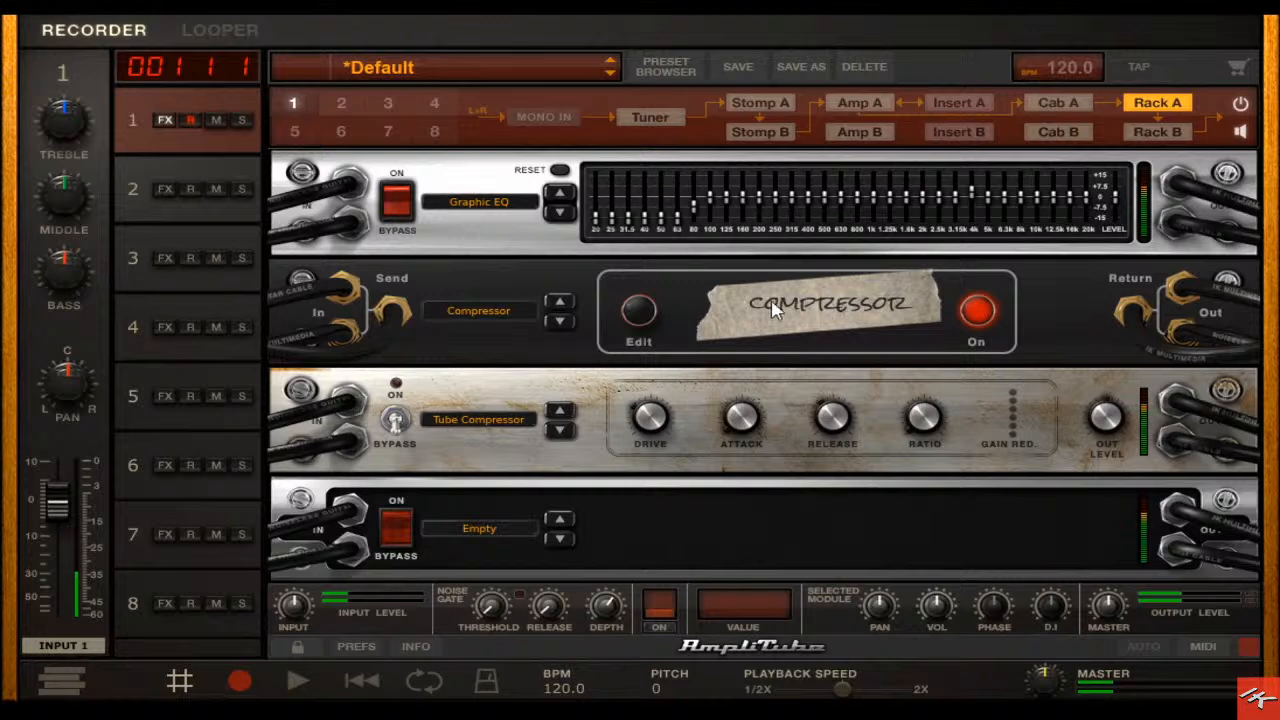
click(640, 311)
drag(743, 304, 725, 345)
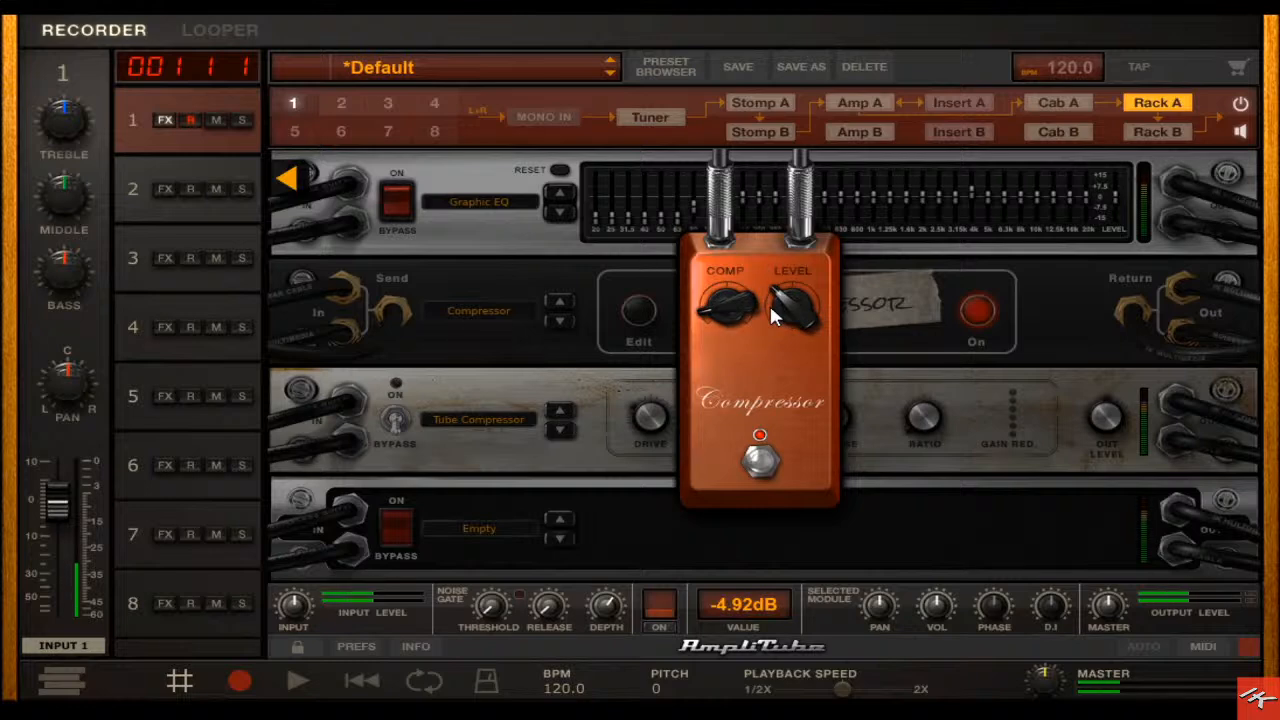
click(762, 462)
click(772, 460)
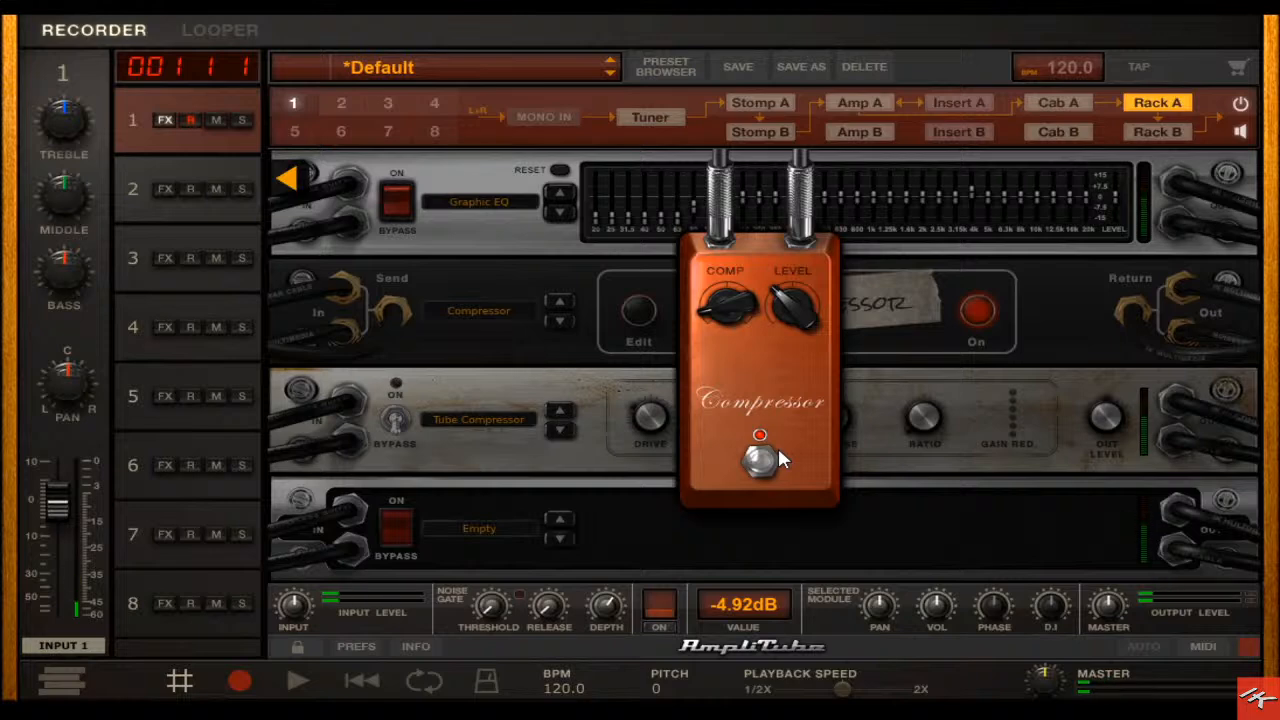
click(884, 355)
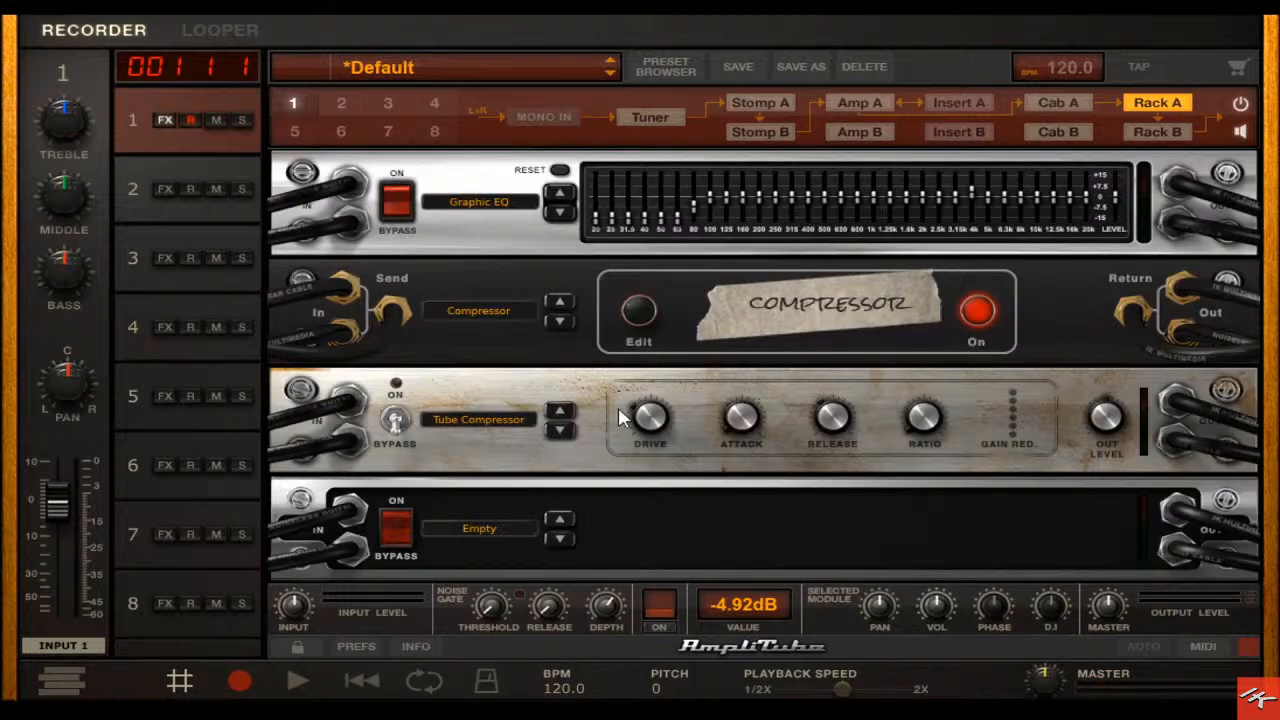
- Compare the sound of the Tube Compressor and the stomp Compressor, leaving the Tube Compressor bypassed, and review the stomp's settings
click(395, 418)
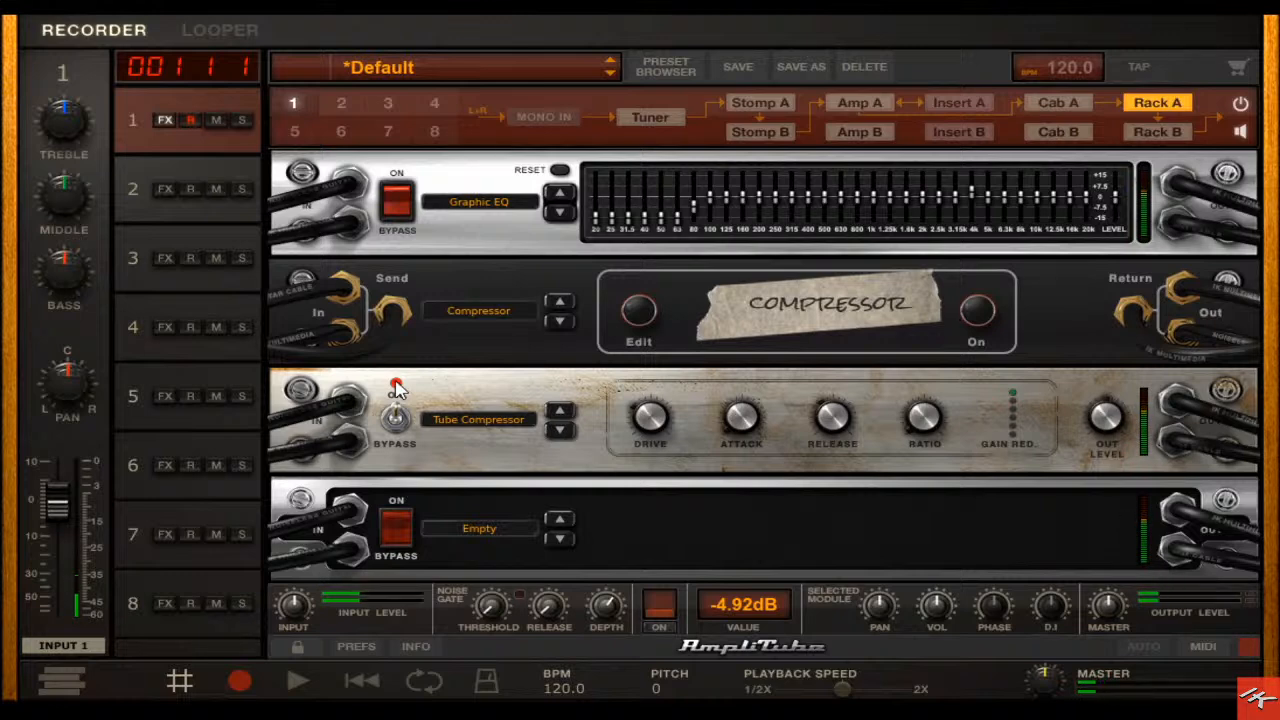
click(403, 432)
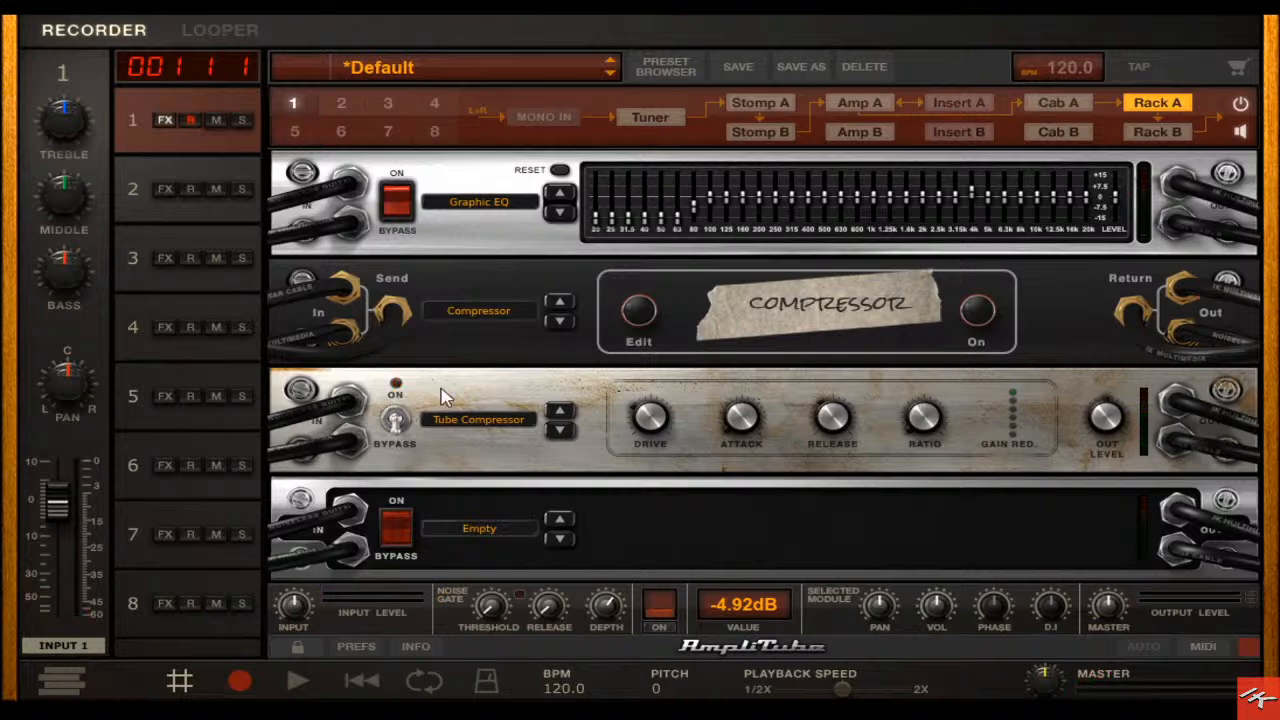
click(644, 306)
click(915, 200)
click(977, 310)
click(638, 310)
click(921, 409)
- Replace the SJ50 in Amp A with the MESA Boogie Dual Rectifier
click(865, 102)
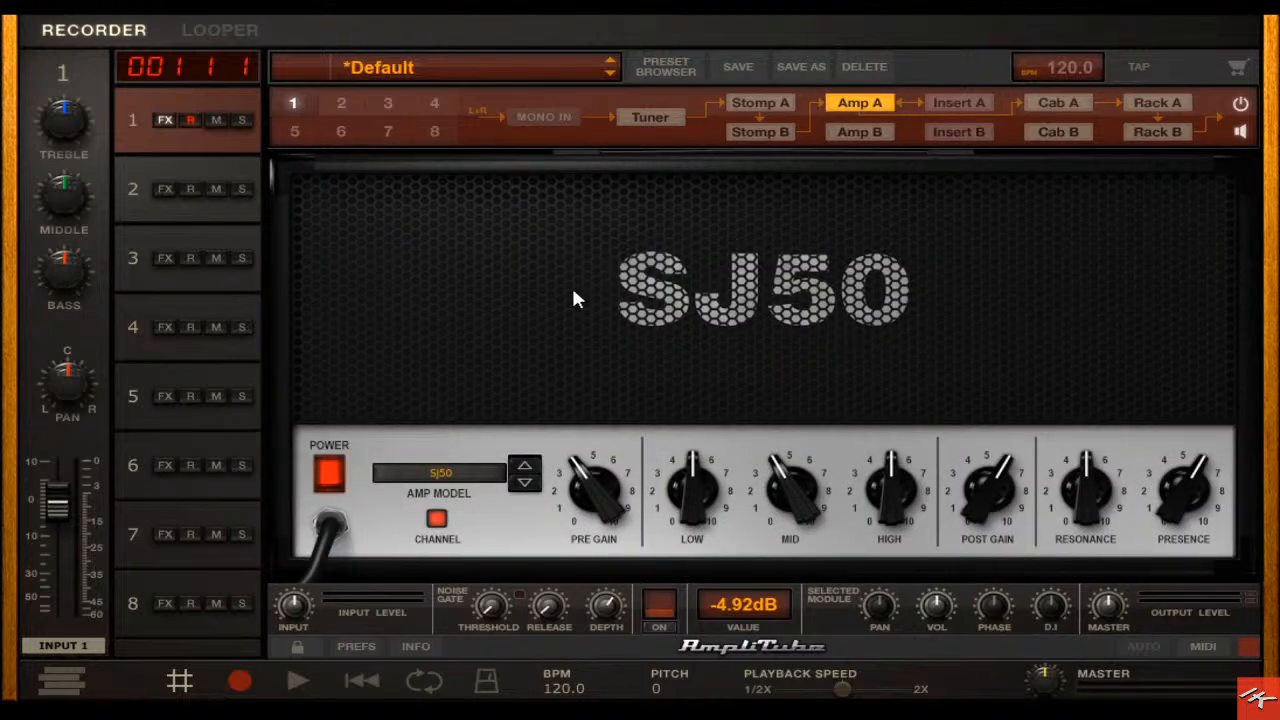
click(438, 476)
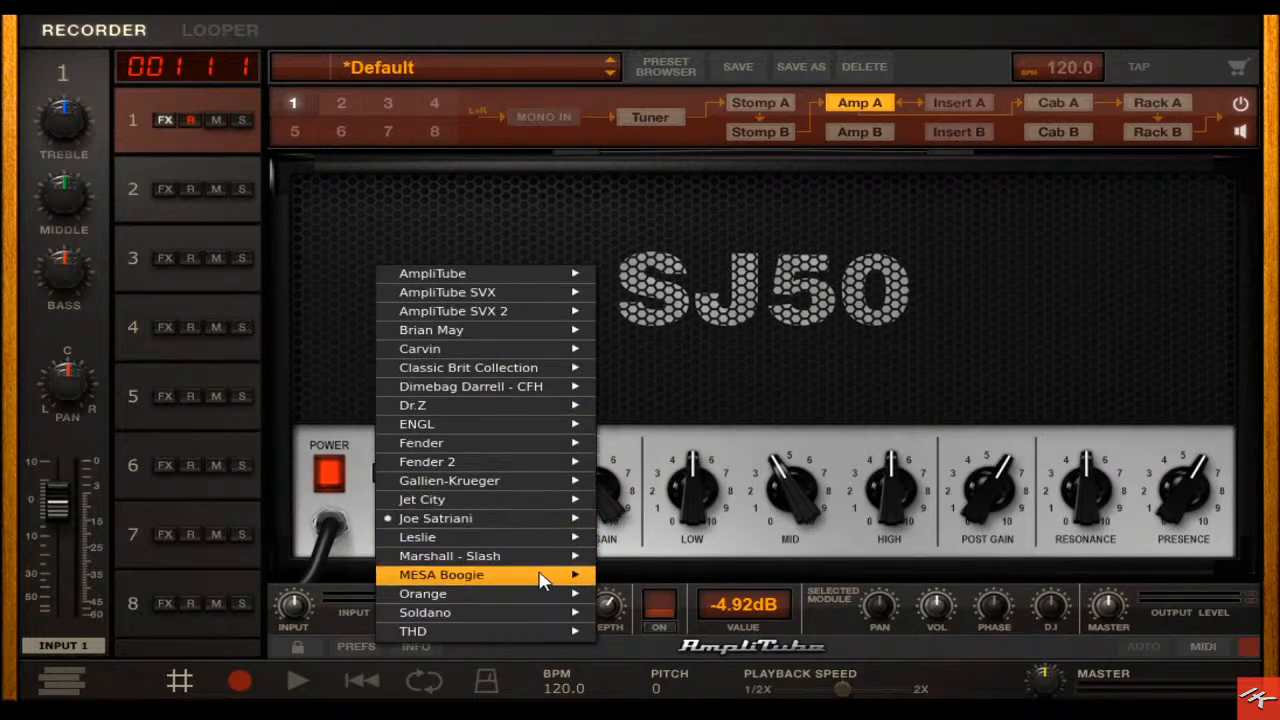
mouse_move(540, 578)
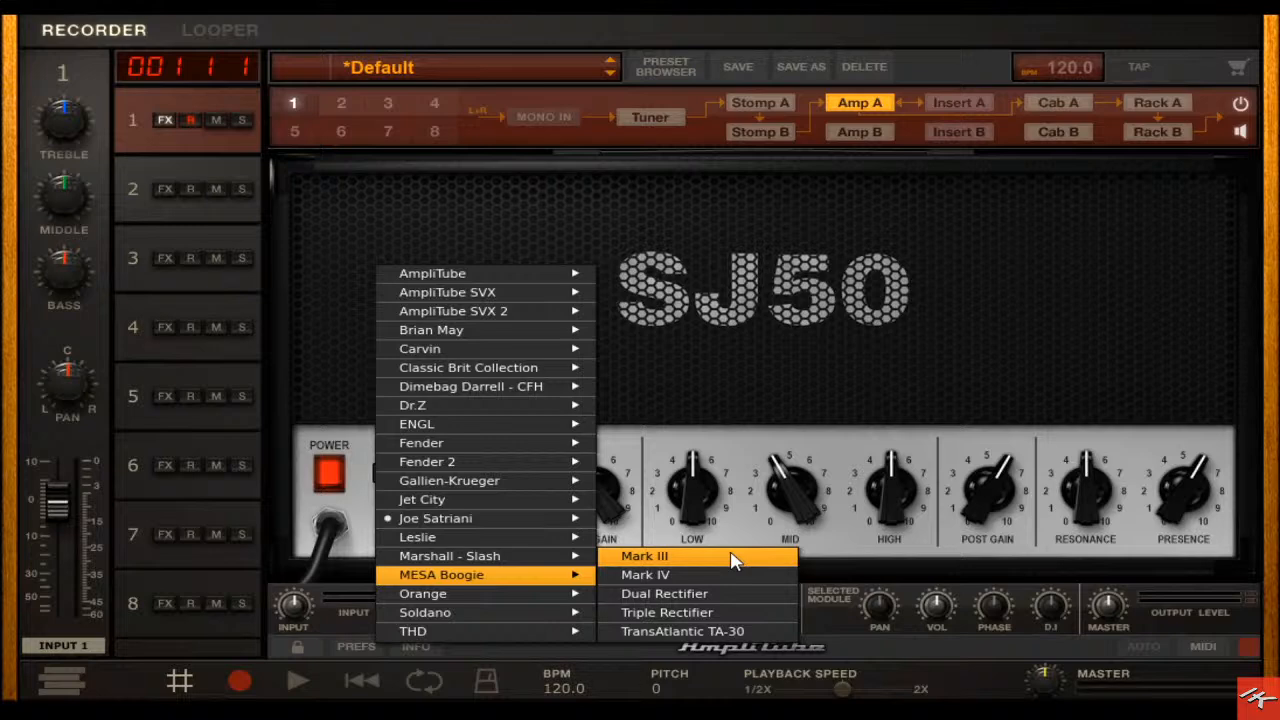
click(750, 596)
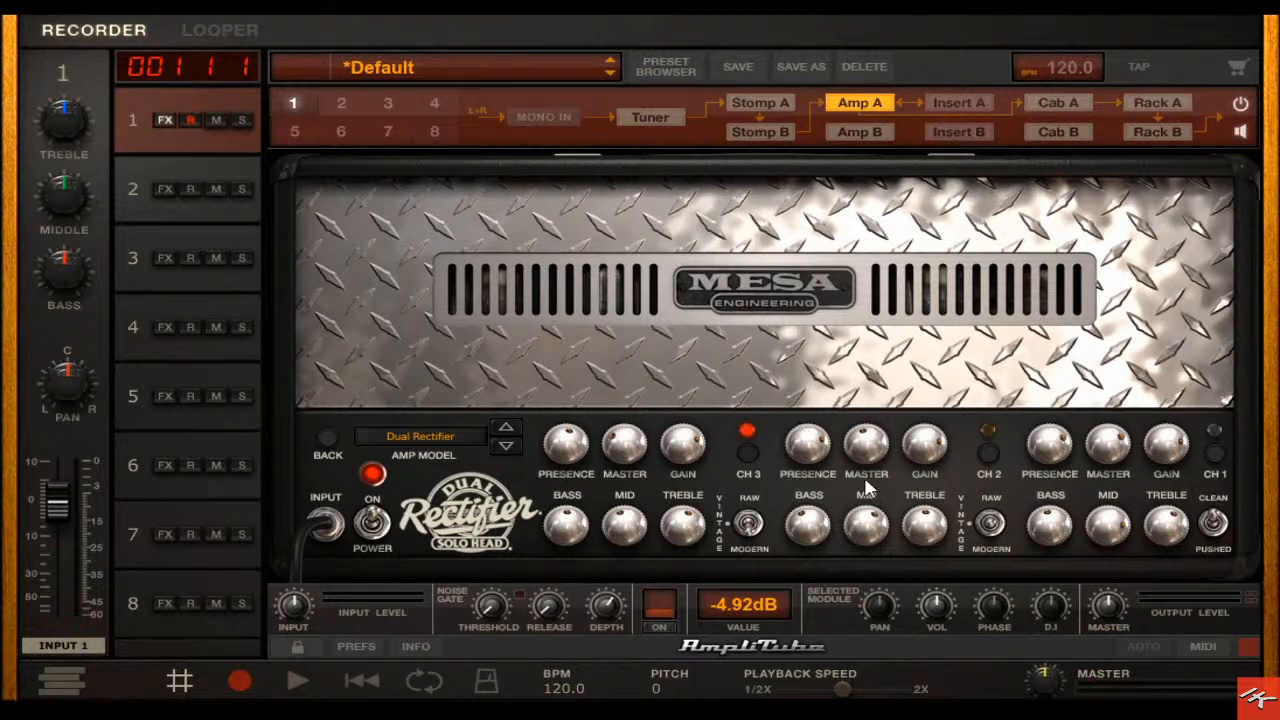
drag(630, 440, 645, 534)
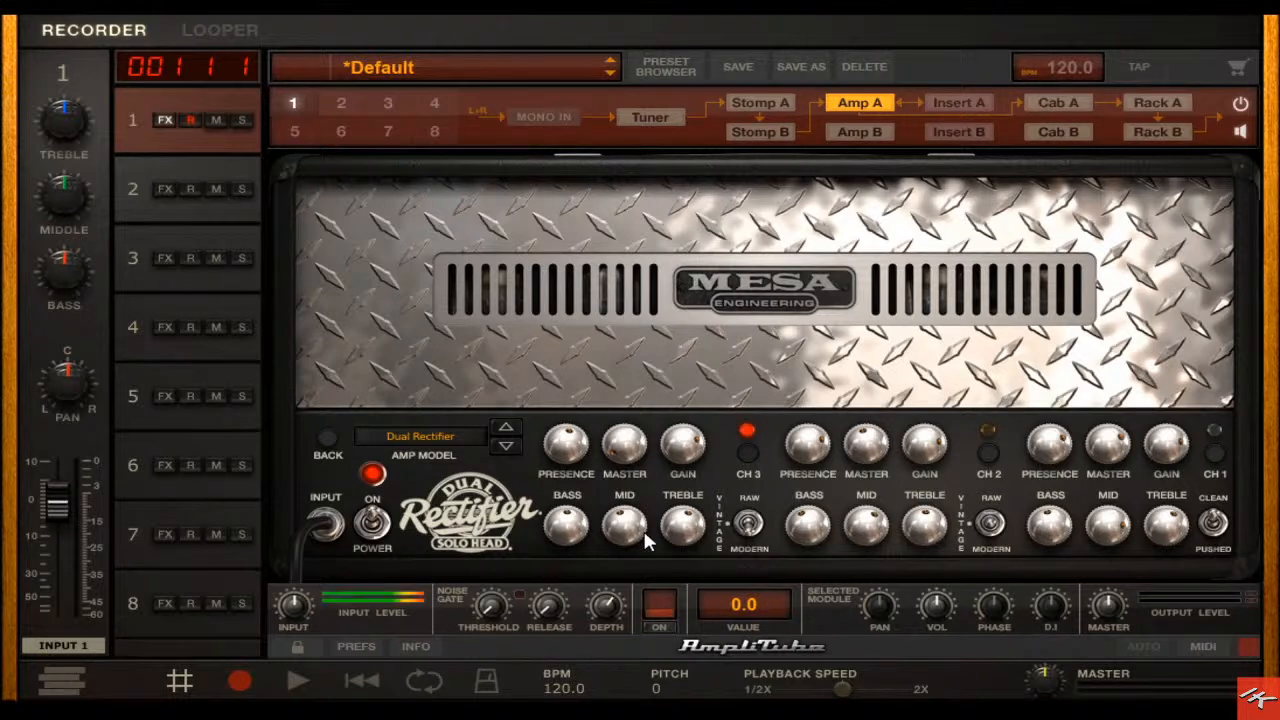
drag(620, 447, 619, 431)
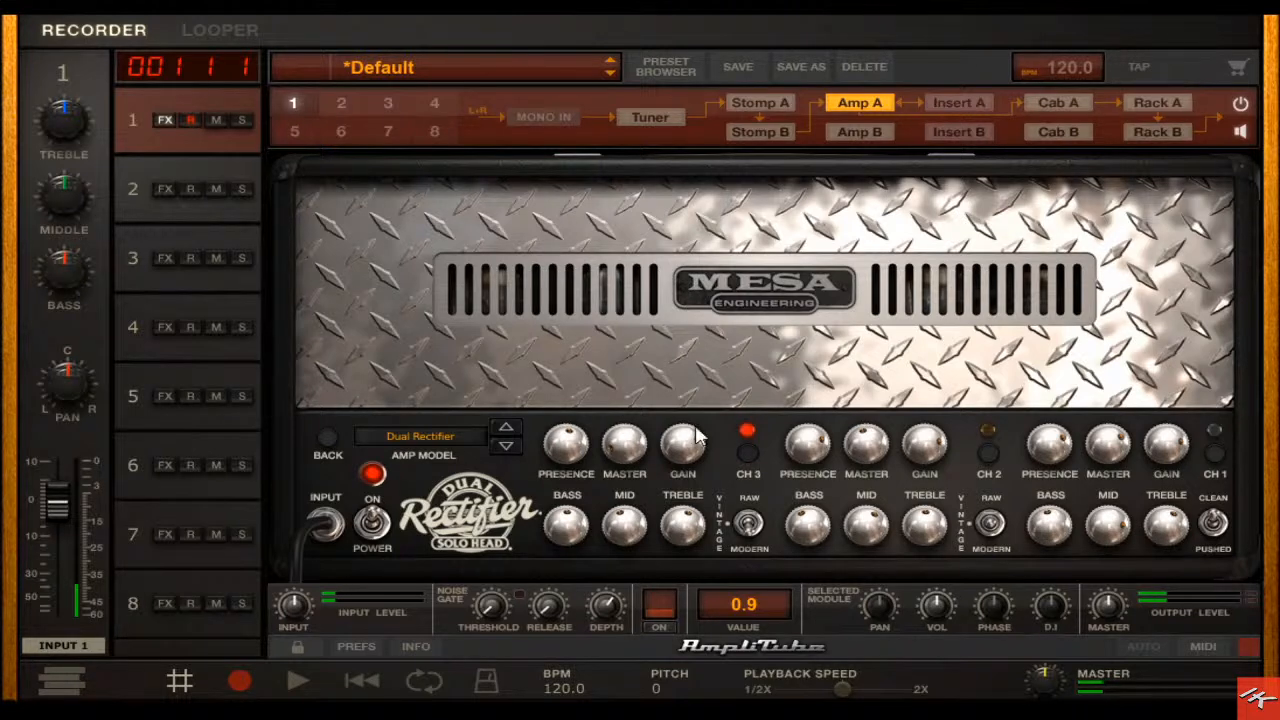
drag(630, 458, 637, 443)
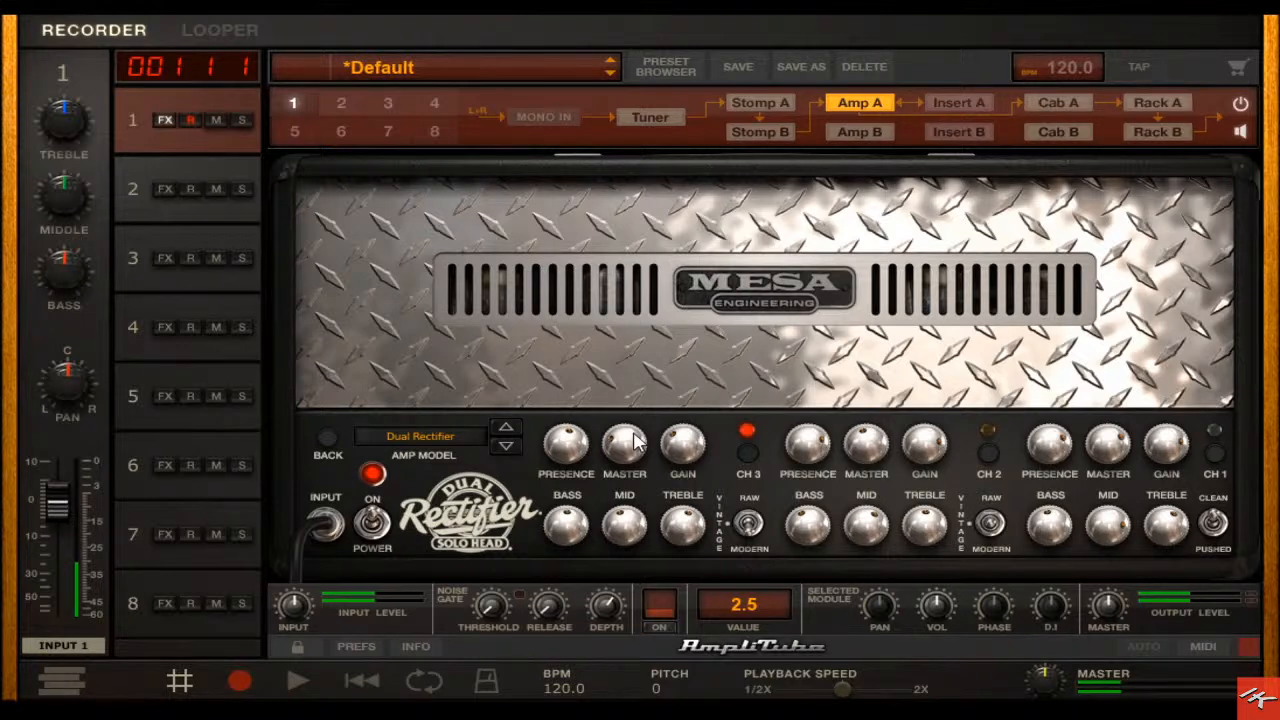
drag(634, 433, 696, 432)
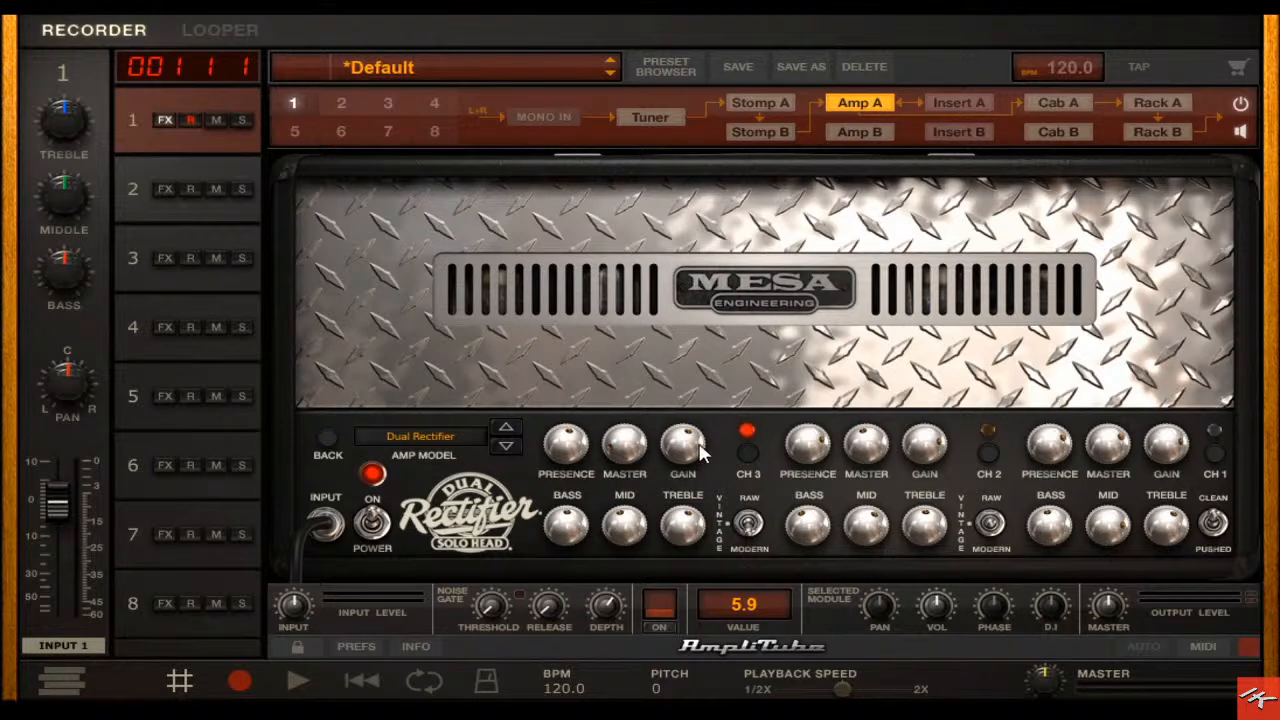
scroll(702, 455, up, 1)
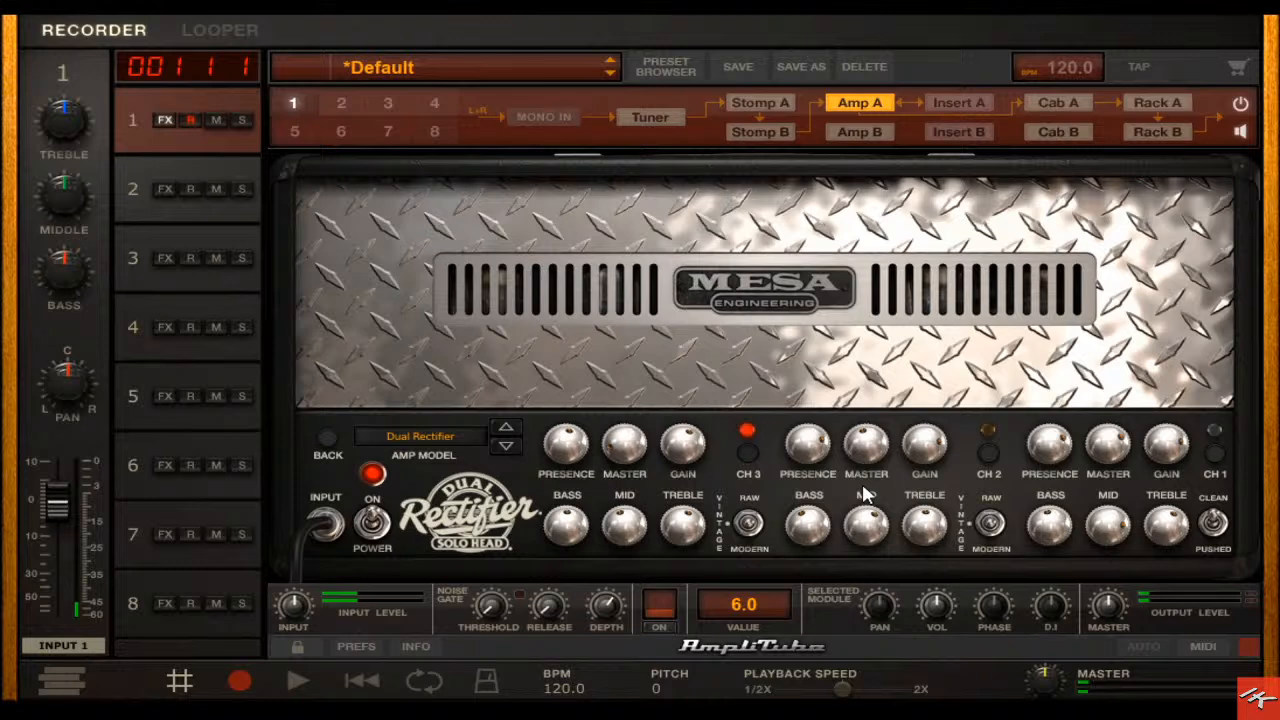
click(748, 523)
click(328, 440)
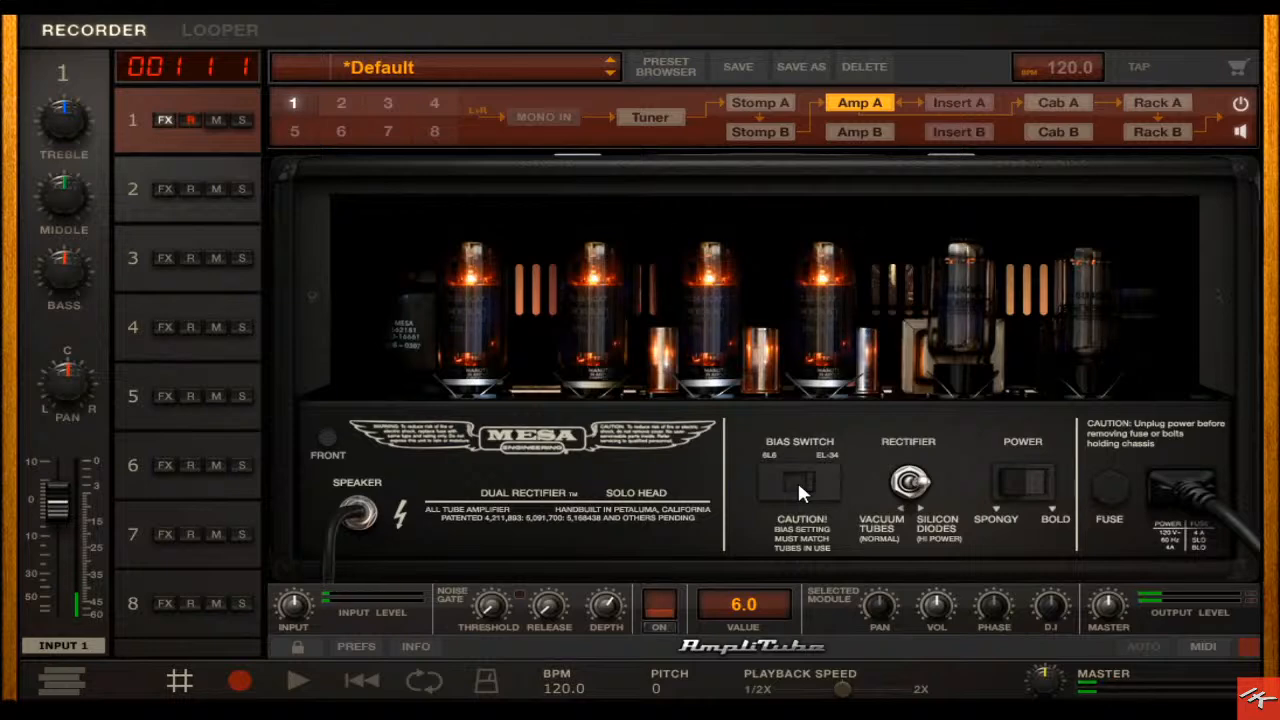
- Switch the Dual Rectifier's tube bias, try the Rectifier and Power switches on its back, and return to the front
click(797, 479)
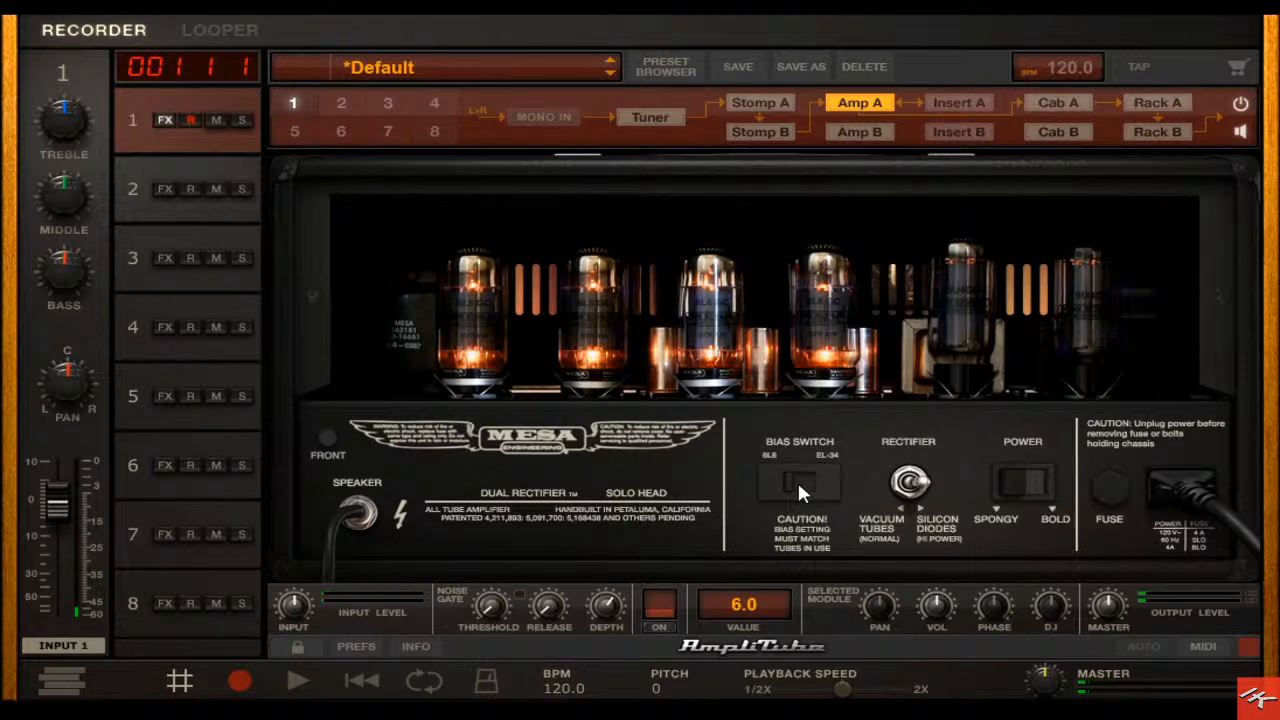
click(908, 482)
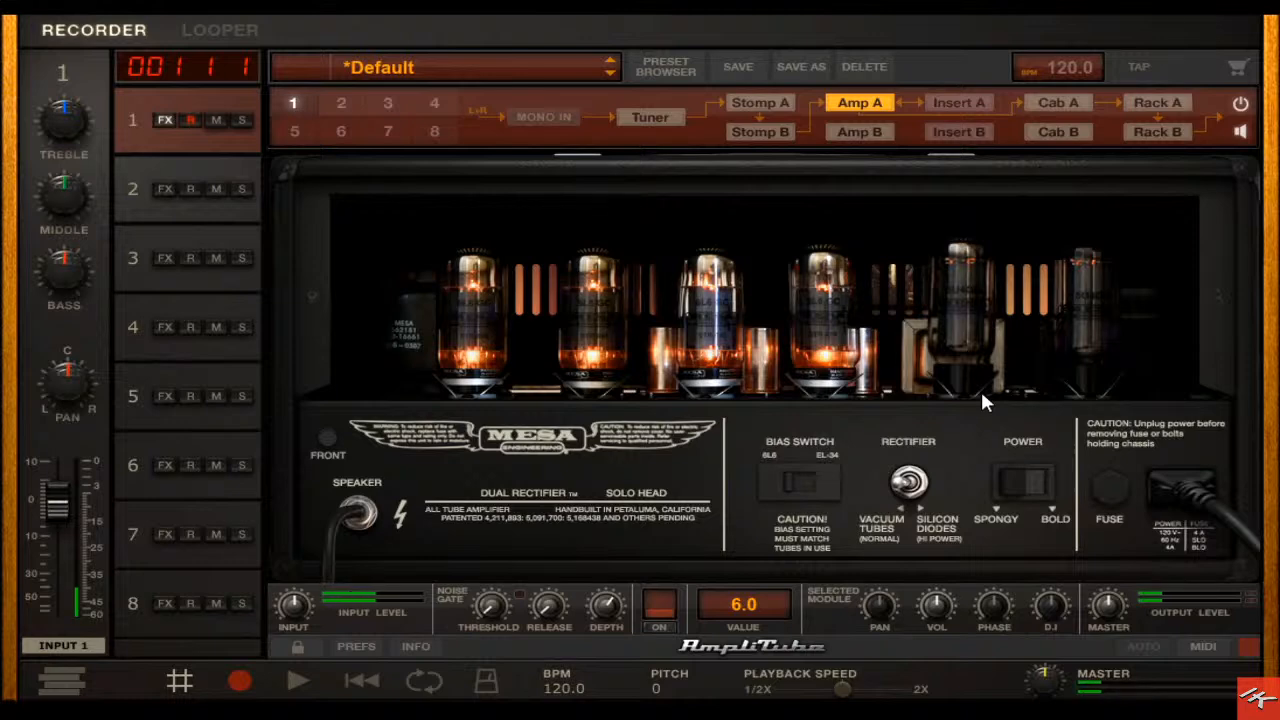
click(912, 480)
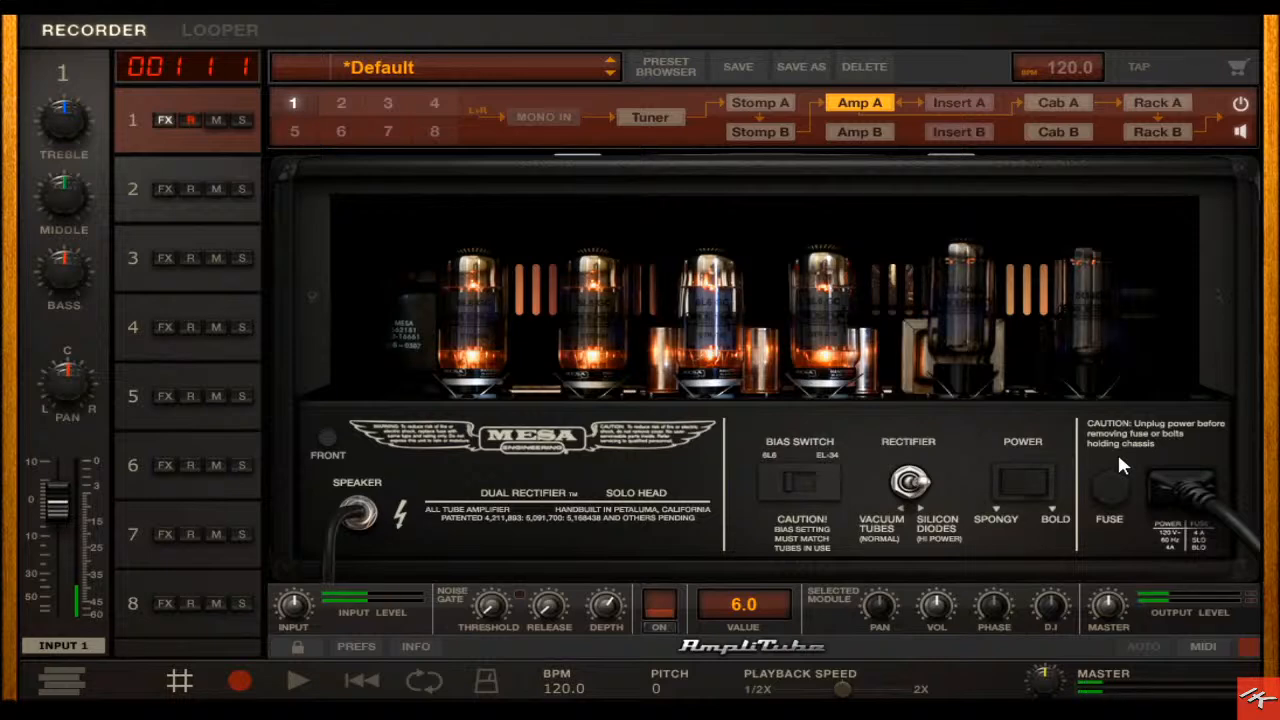
click(1010, 484)
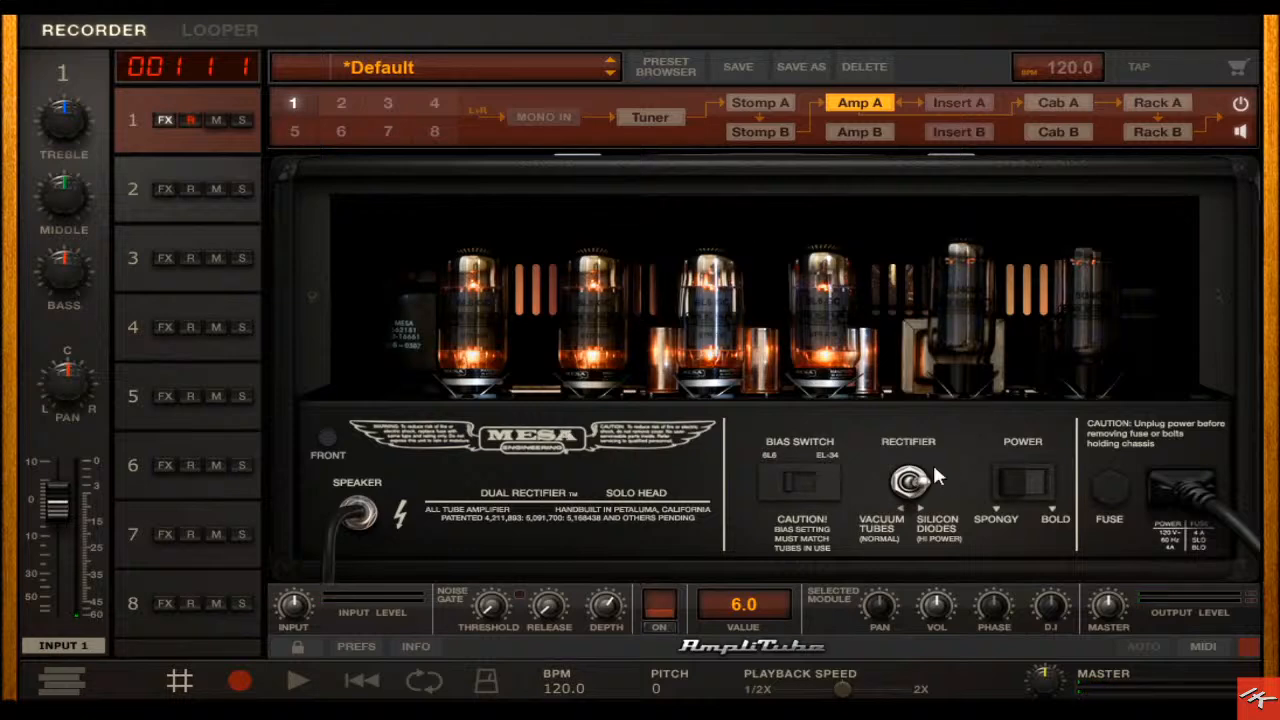
click(325, 437)
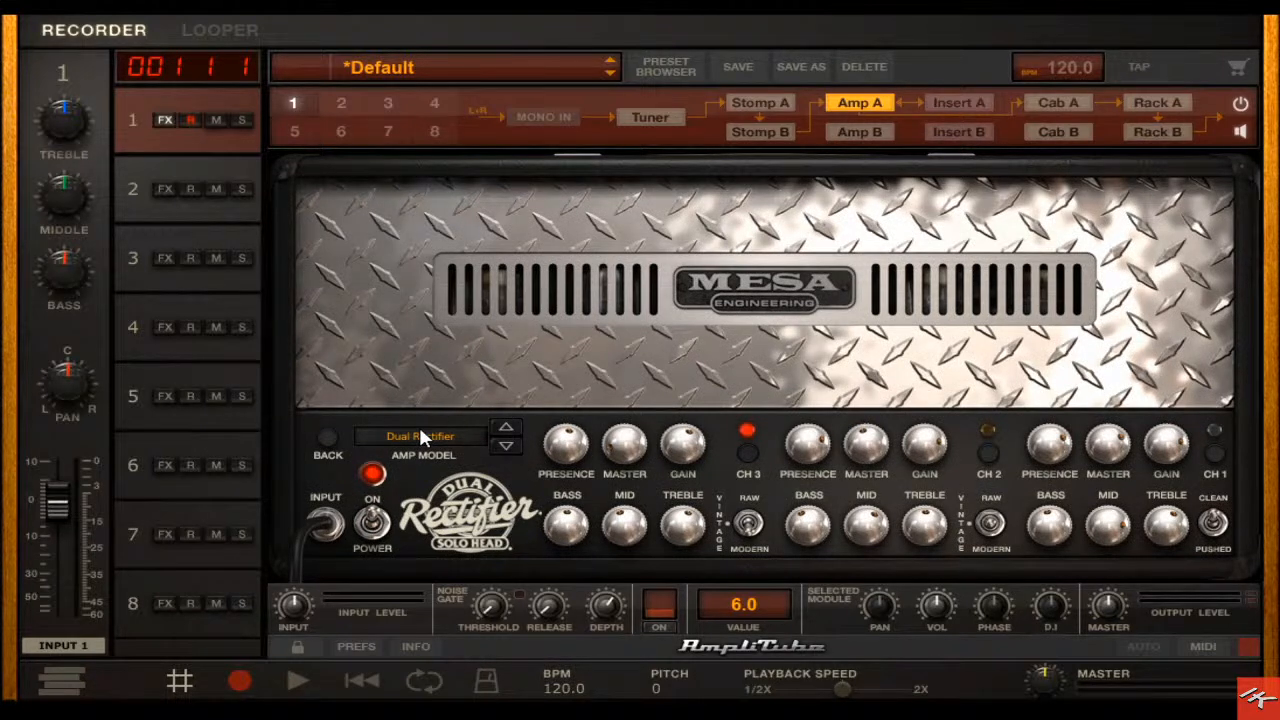
- Load the MESA Boogie Triple Rectifier into Amp A and set channel 3's Gain to 6.0 and Master to 2.1
click(463, 437)
mouse_move(523, 574)
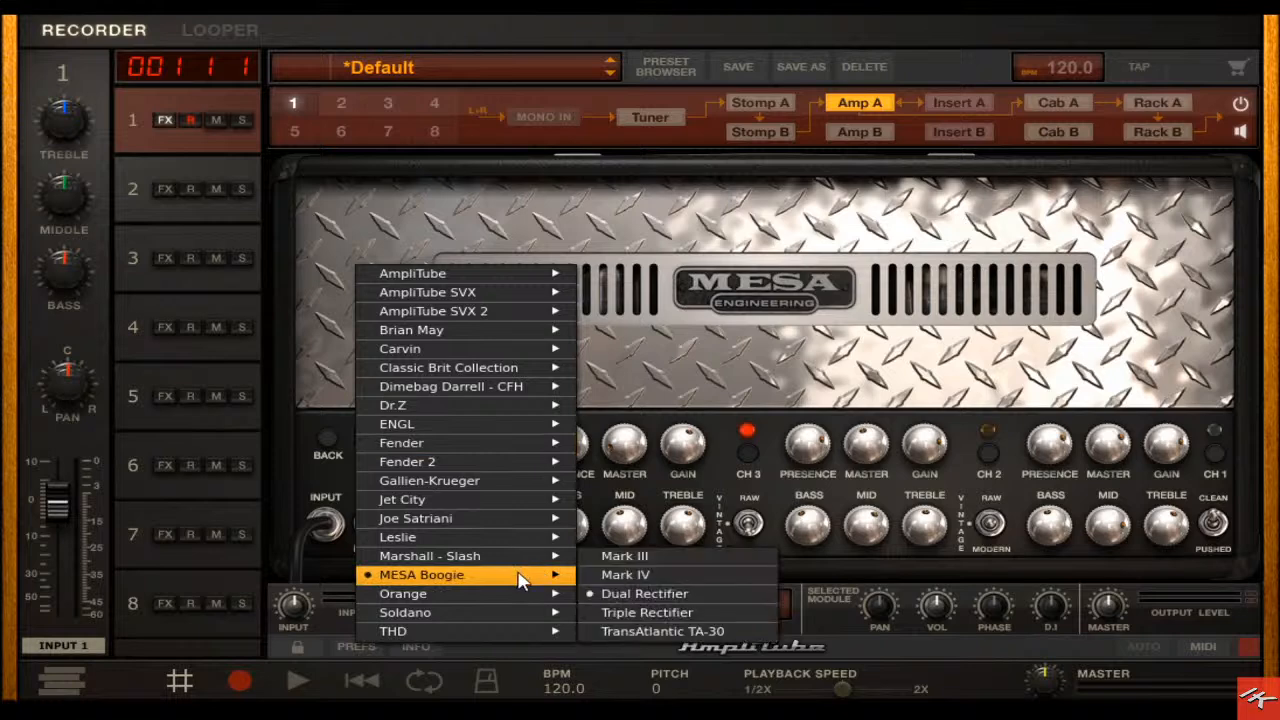
click(682, 612)
drag(697, 455, 632, 476)
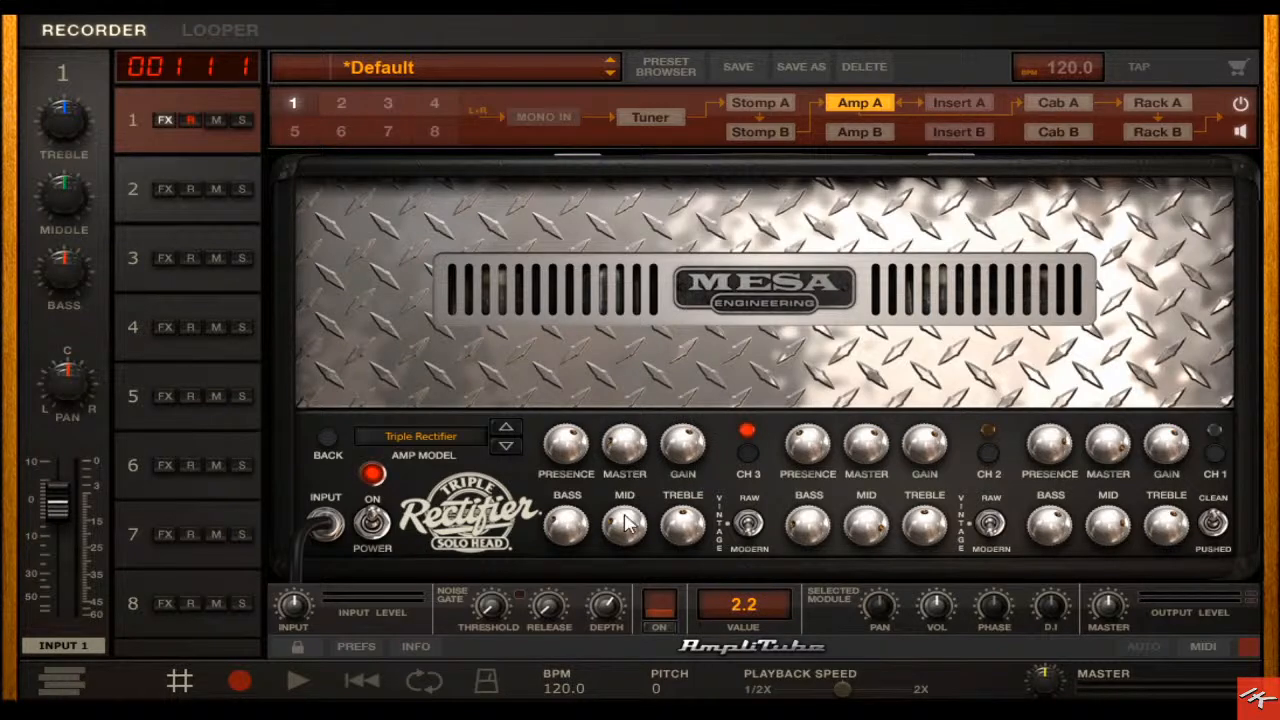
drag(626, 536, 665, 515)
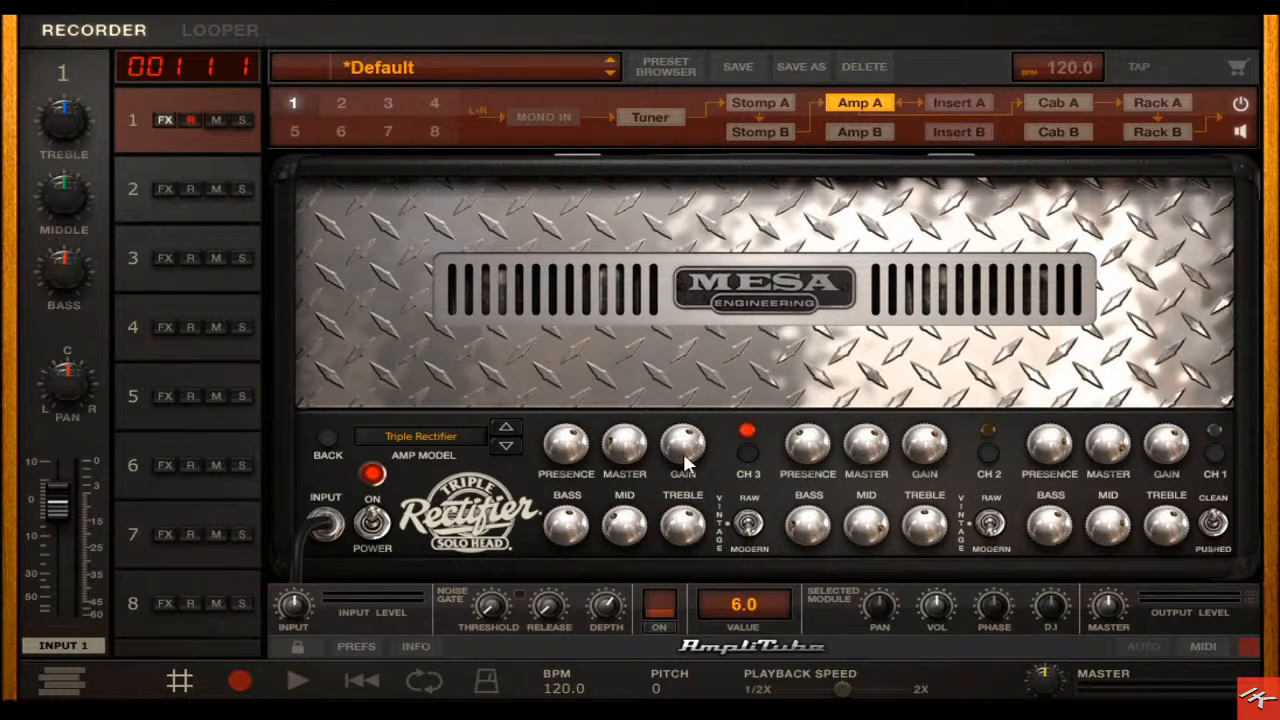
mouse_move(681, 463)
mouse_down()
mouse_move(685, 451)
mouse_move(625, 458)
mouse_up()
- Load the MESA Boogie Mark III into Amp A and adjust its Lead Drive, Lead Master and Bass controls
click(414, 450)
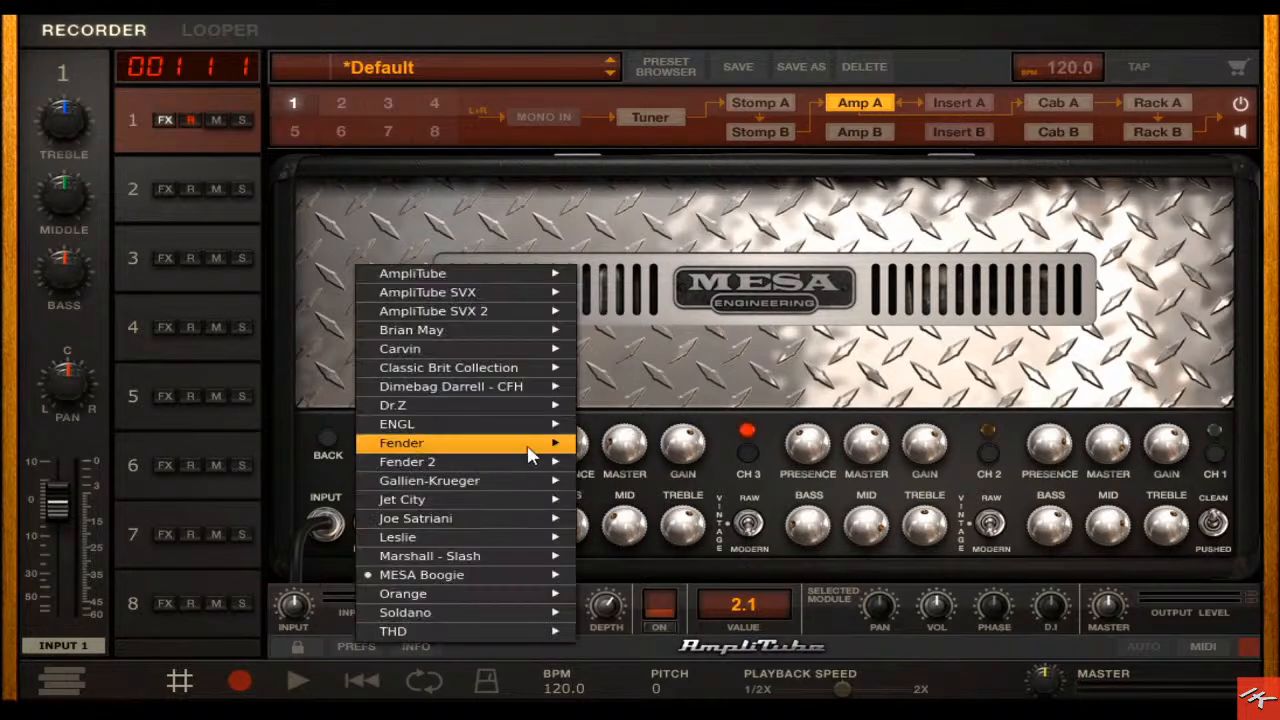
mouse_move(499, 578)
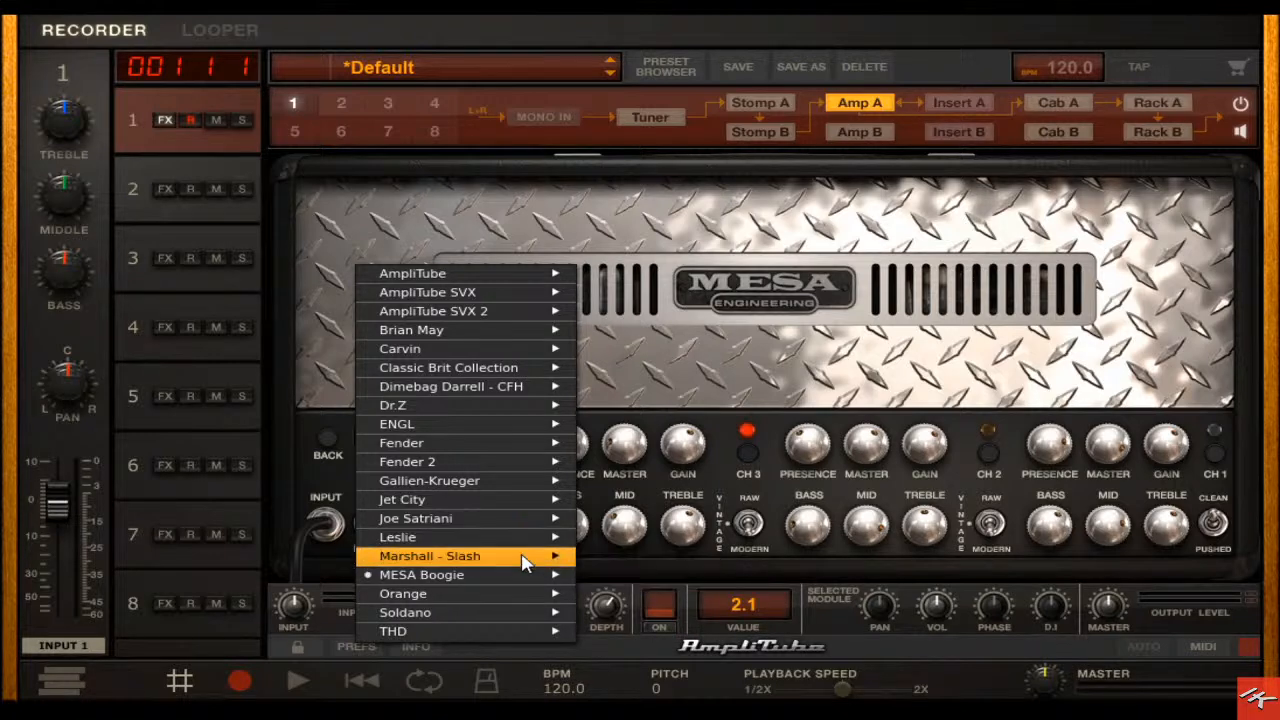
mouse_move(540, 576)
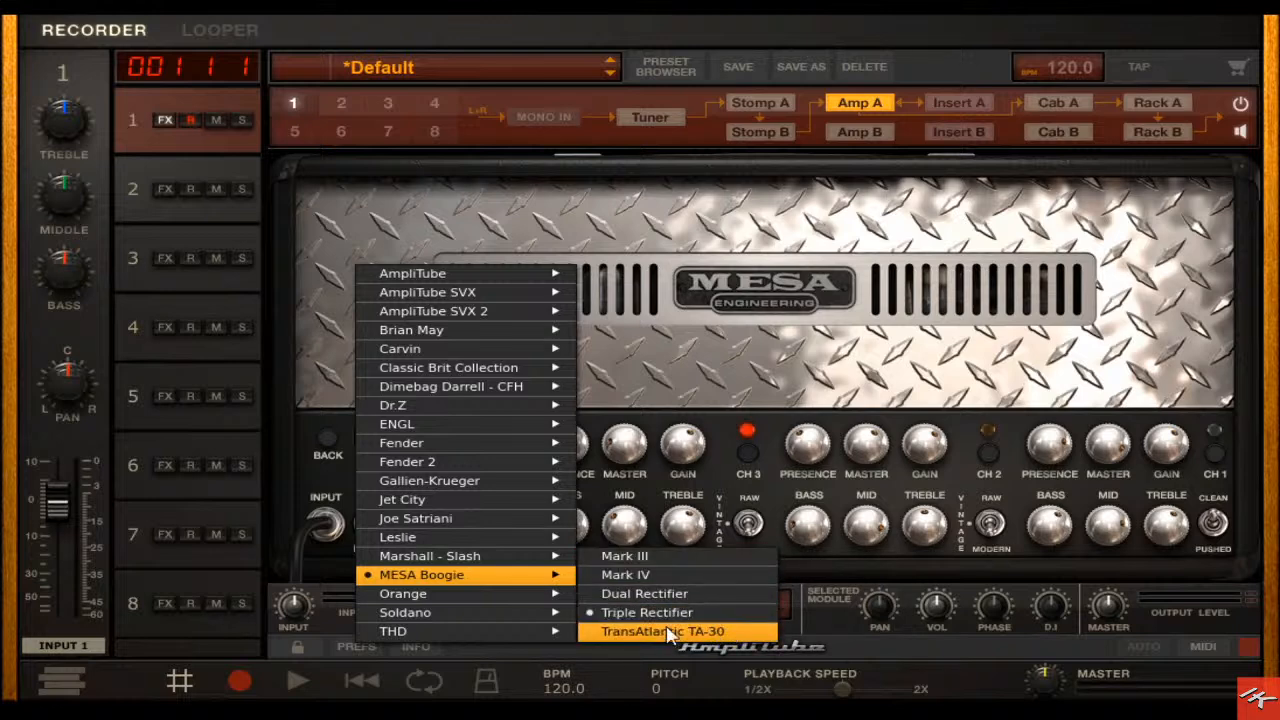
click(729, 558)
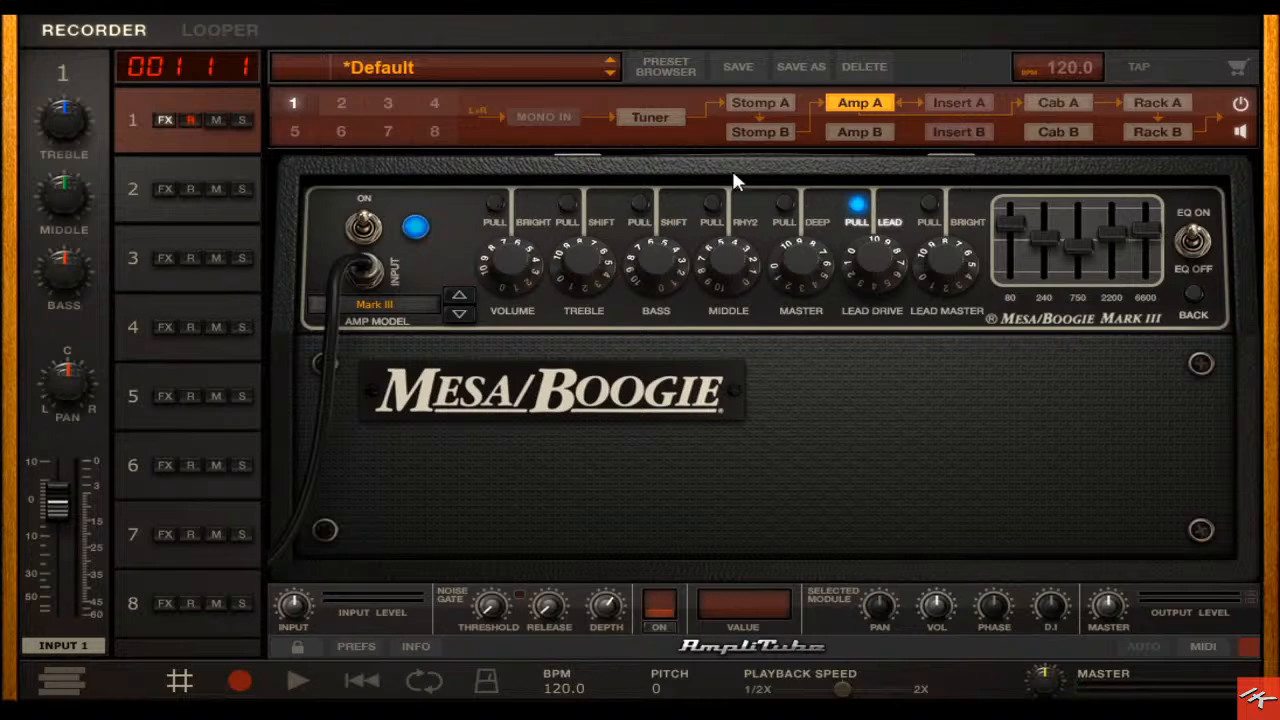
drag(885, 272, 884, 308)
drag(962, 272, 748, 294)
drag(659, 297, 646, 301)
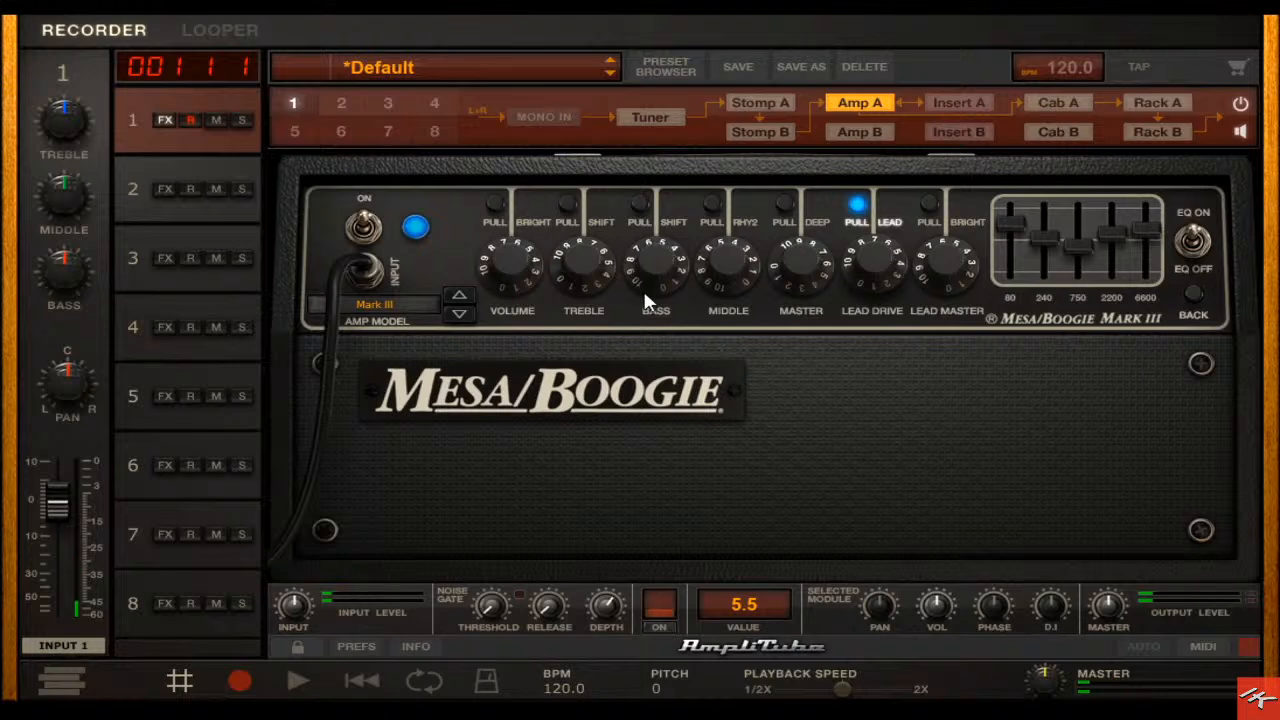
- Check the cabinet and microphone levels that Cab A uses with the Mark III, and return to Amp A
click(1086, 104)
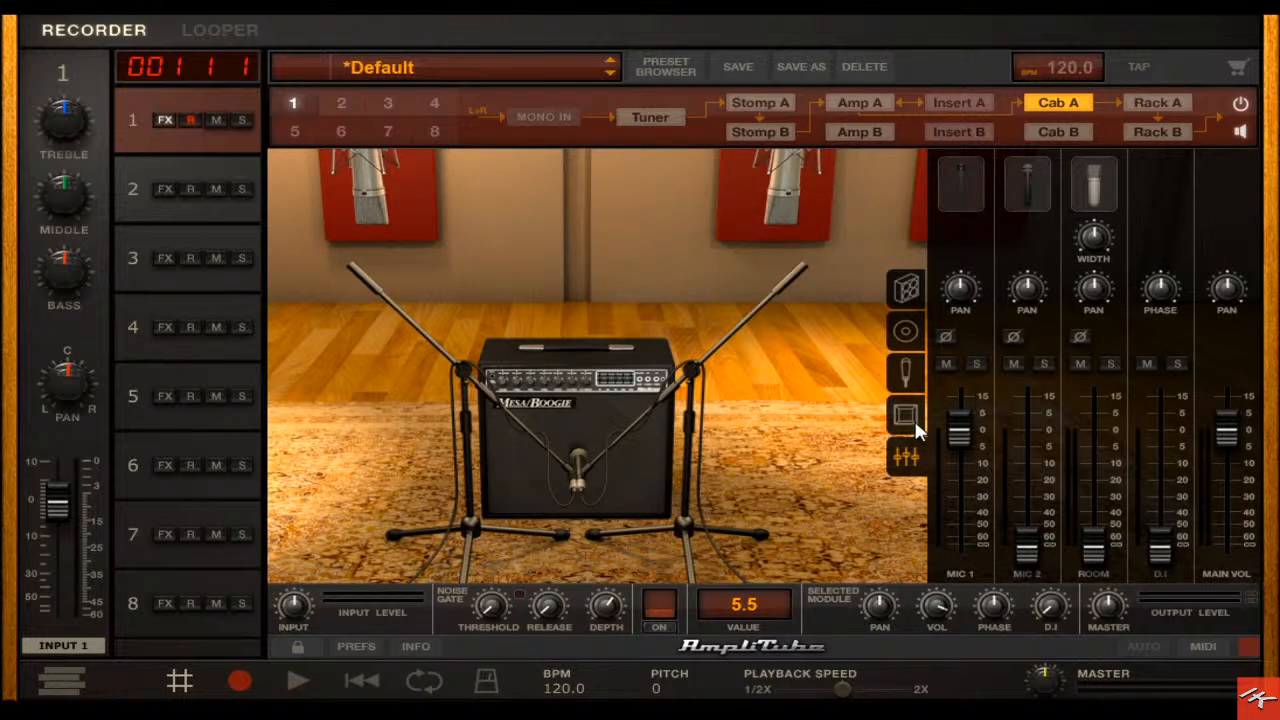
click(963, 434)
click(858, 100)
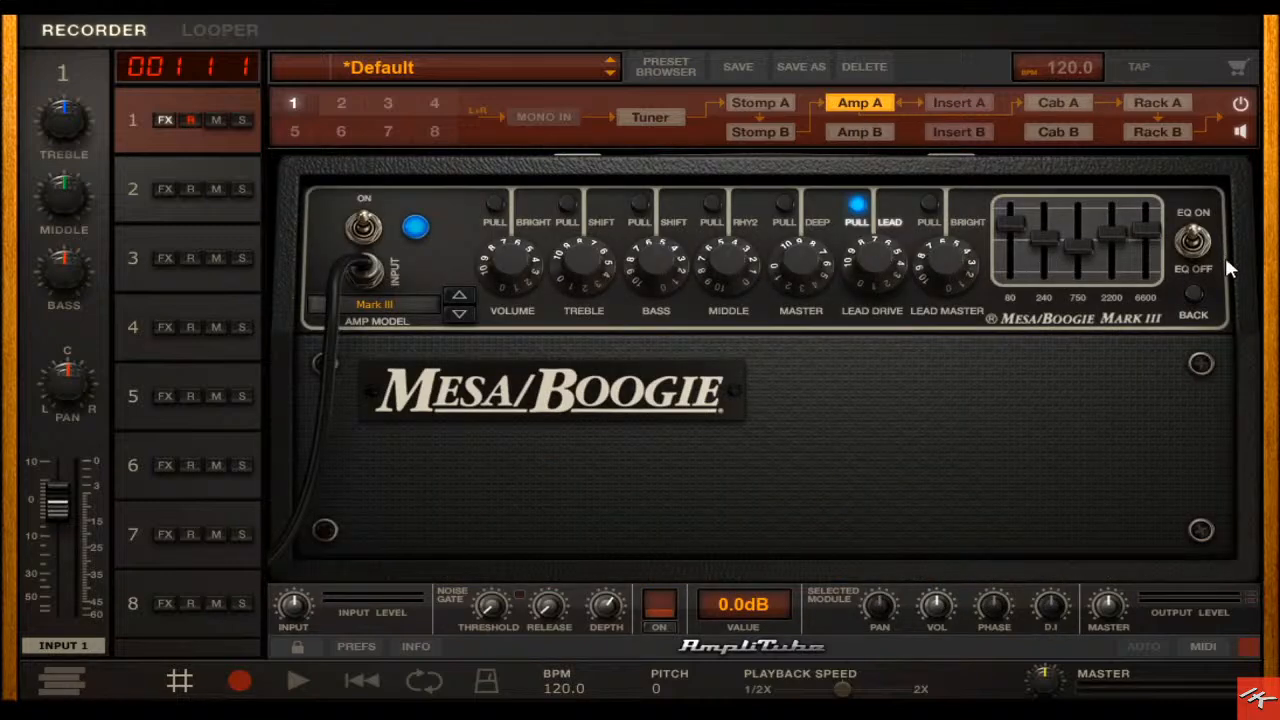
- Show the back of the Mark III, go over its Presence control, and return to the front
click(1195, 293)
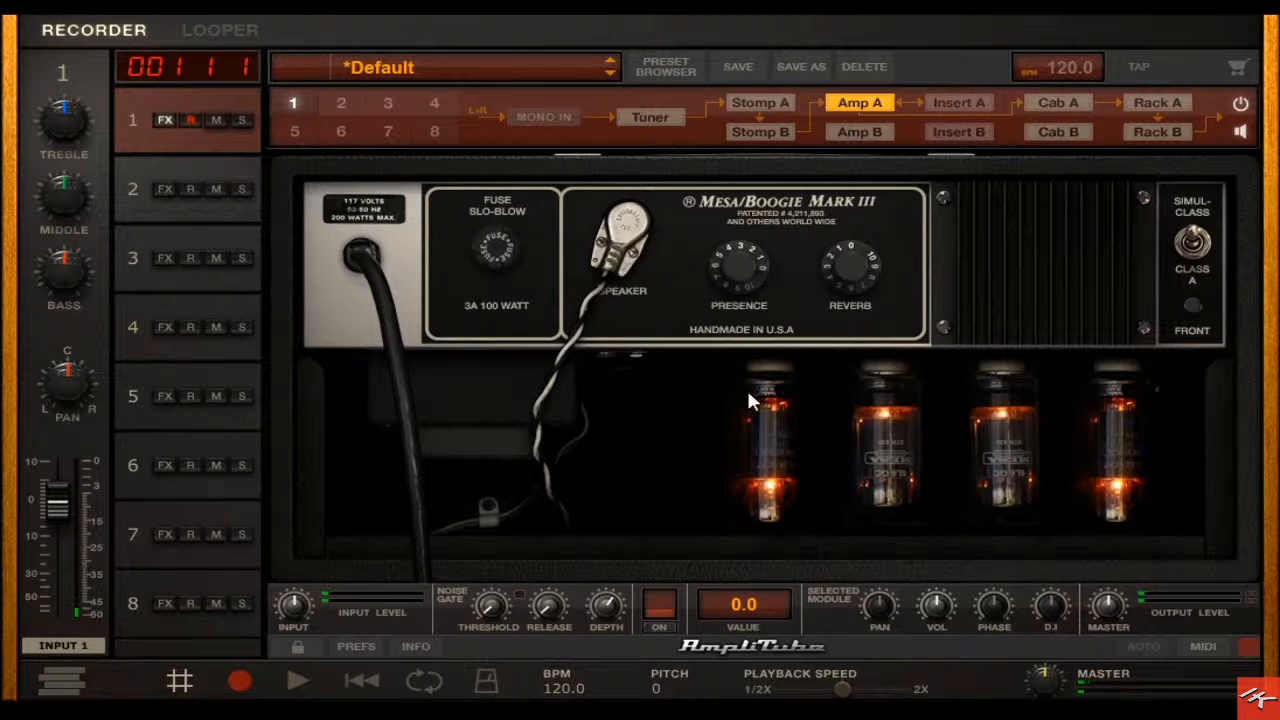
drag(766, 280, 768, 283)
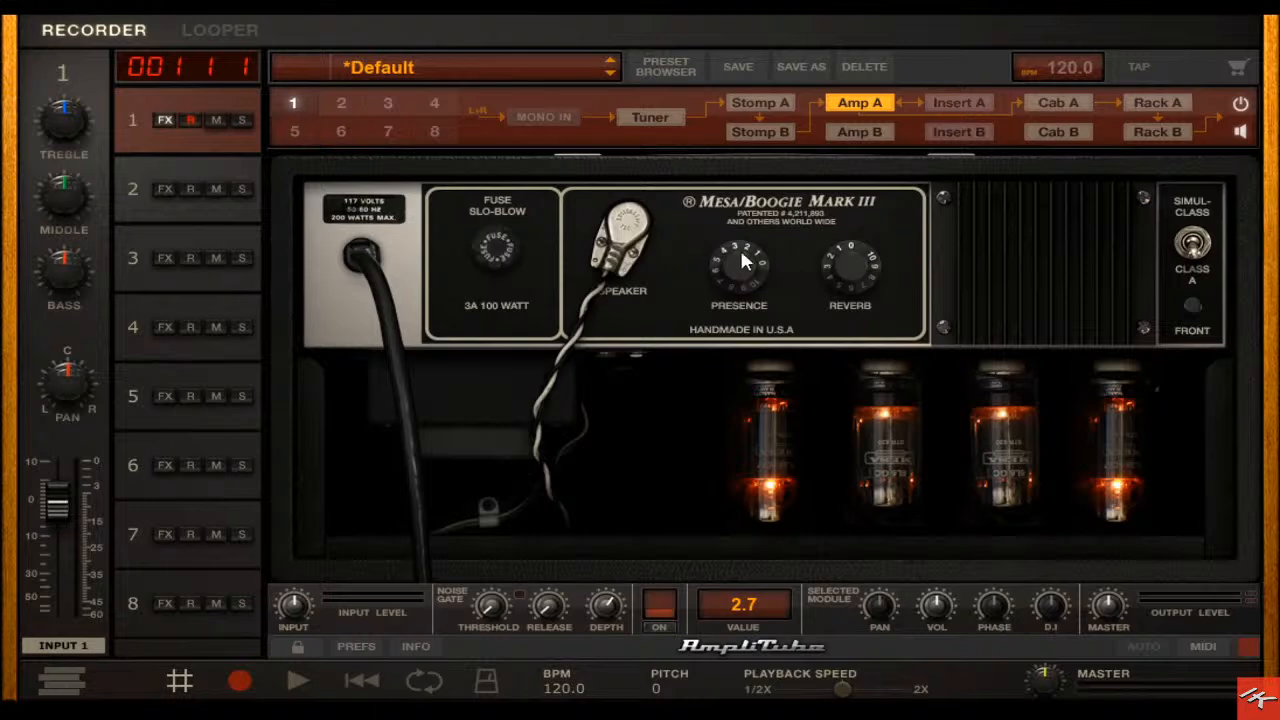
click(1195, 306)
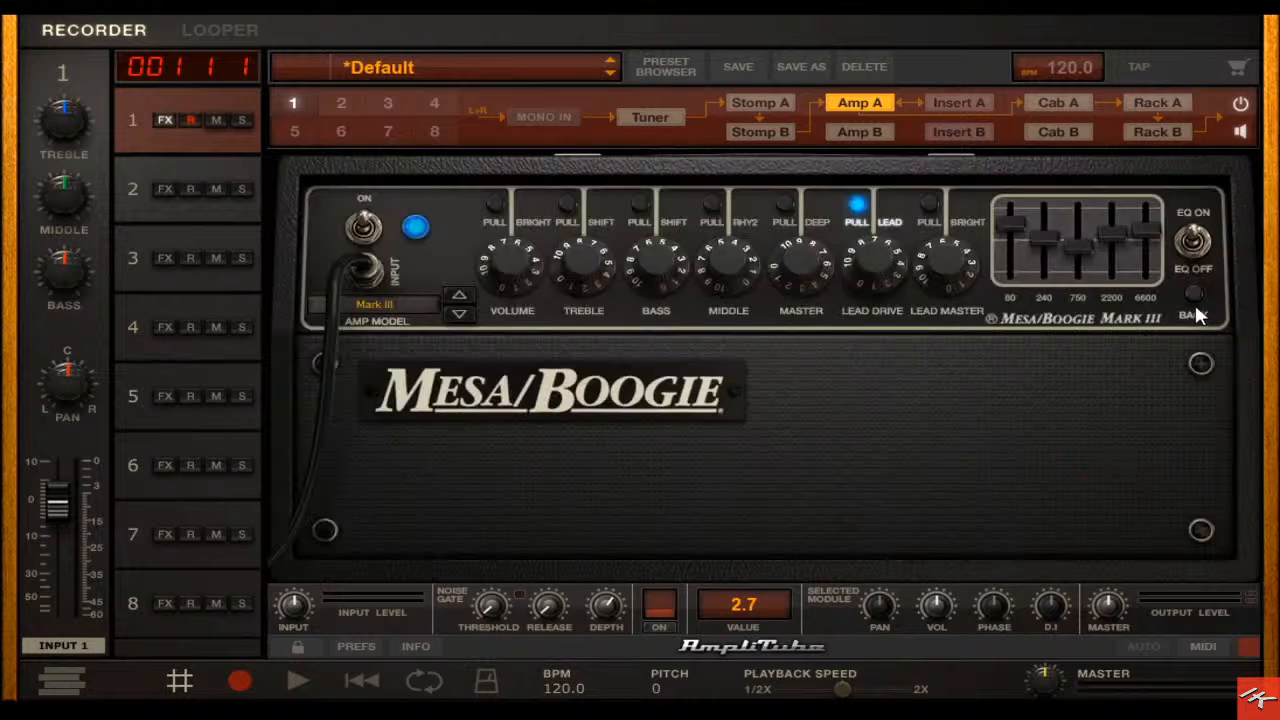
- Load the Mark IV into Amp A, inspect the controls on its back, and return to the front
click(458, 296)
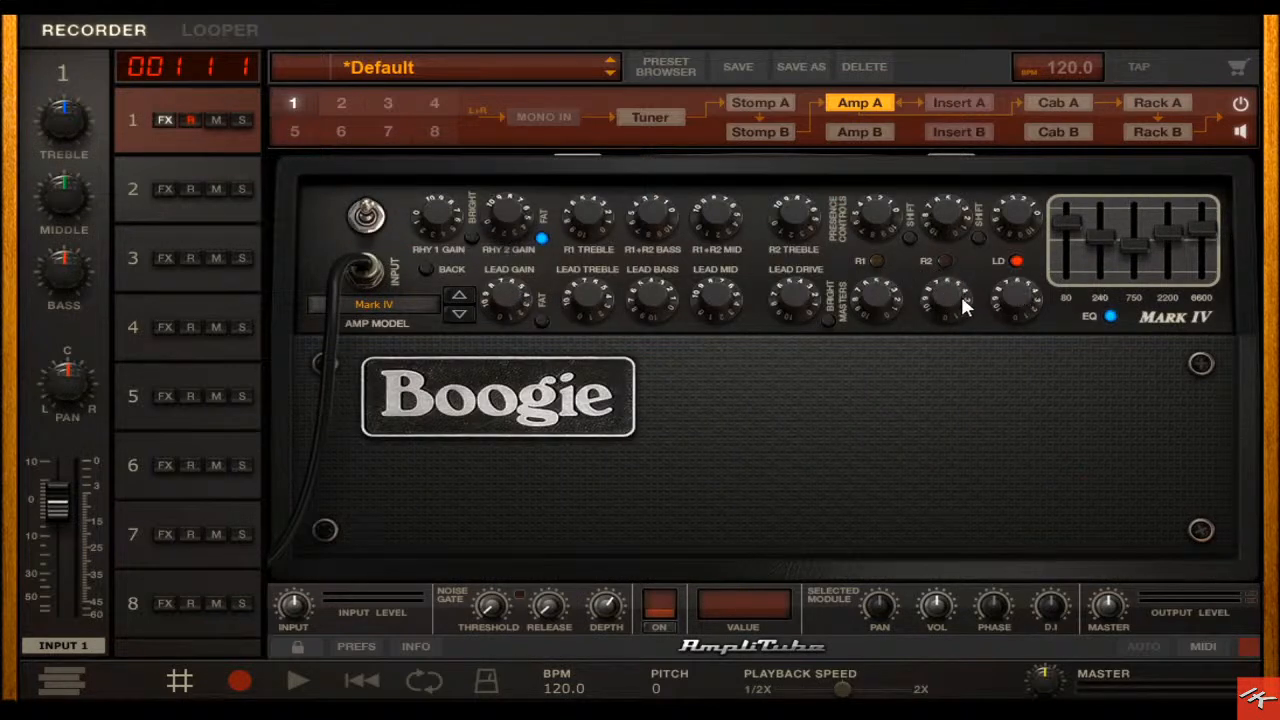
mouse_move(1027, 316)
click(435, 275)
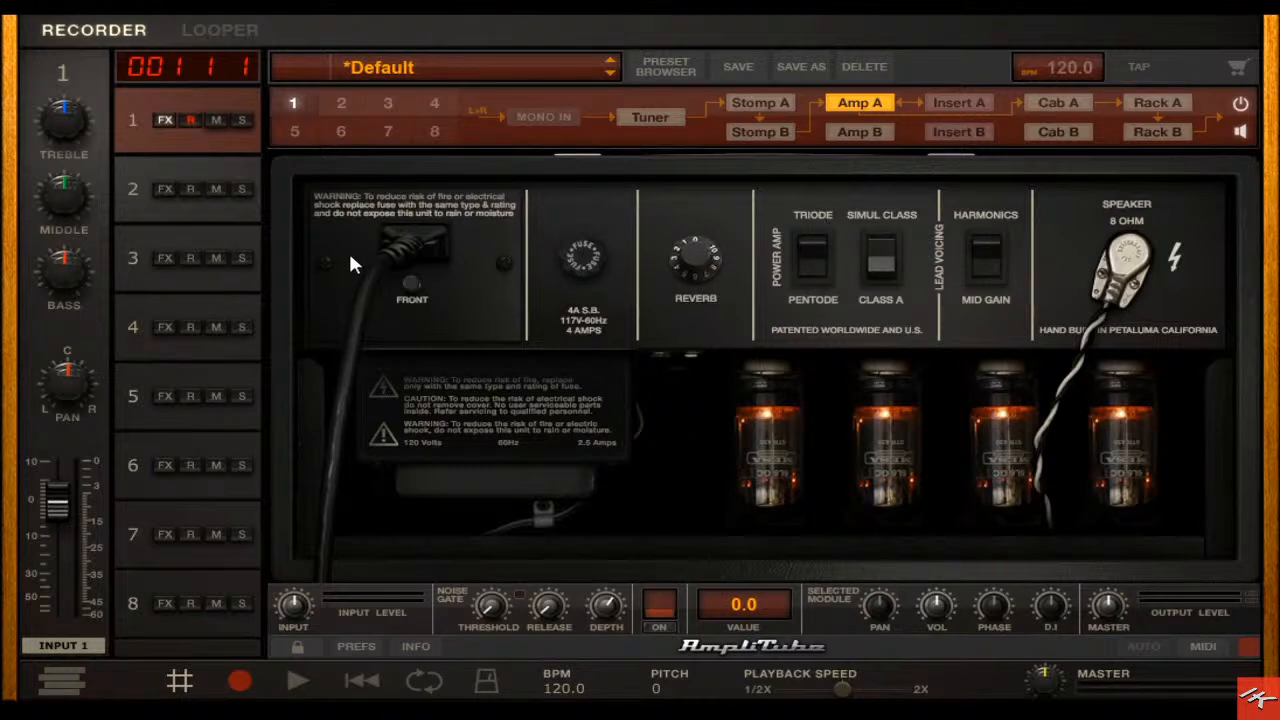
click(410, 283)
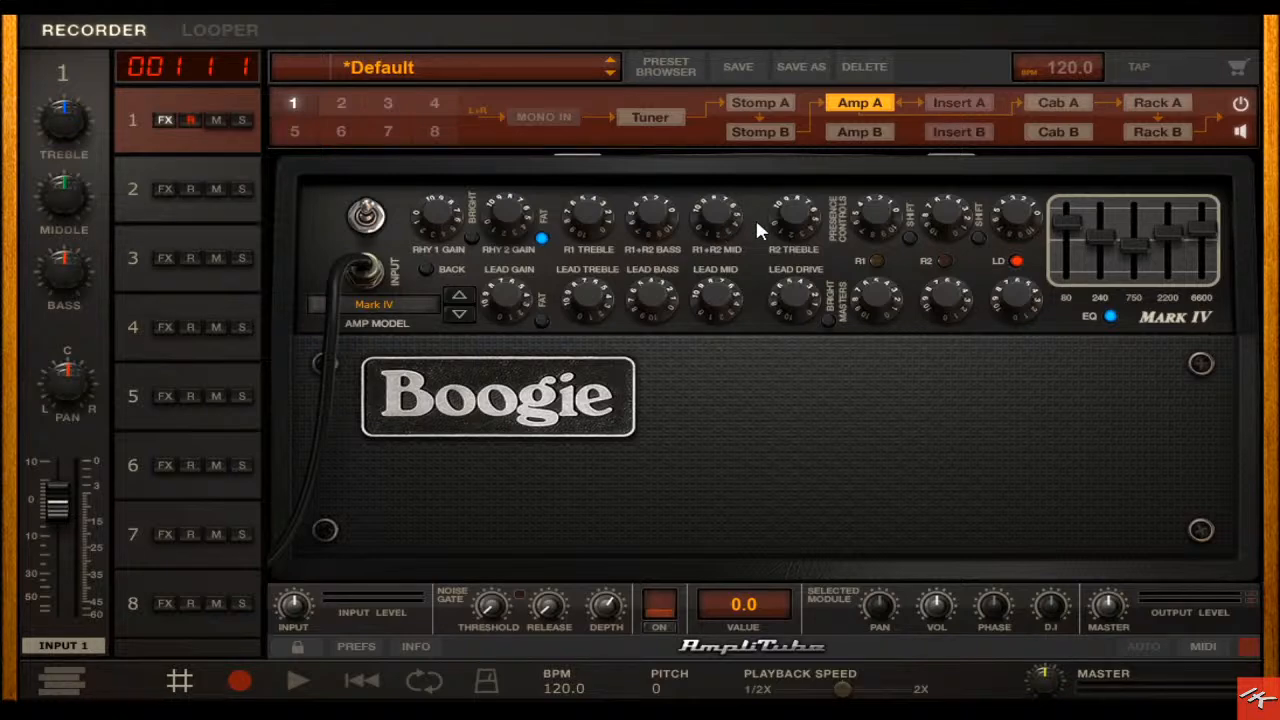
- Try the Mark IV's Lead Bass and Lead Gain, and compare the sound with its graphic EQ off and on
mouse_move(653, 292)
drag(655, 297, 655, 298)
drag(513, 300, 513, 301)
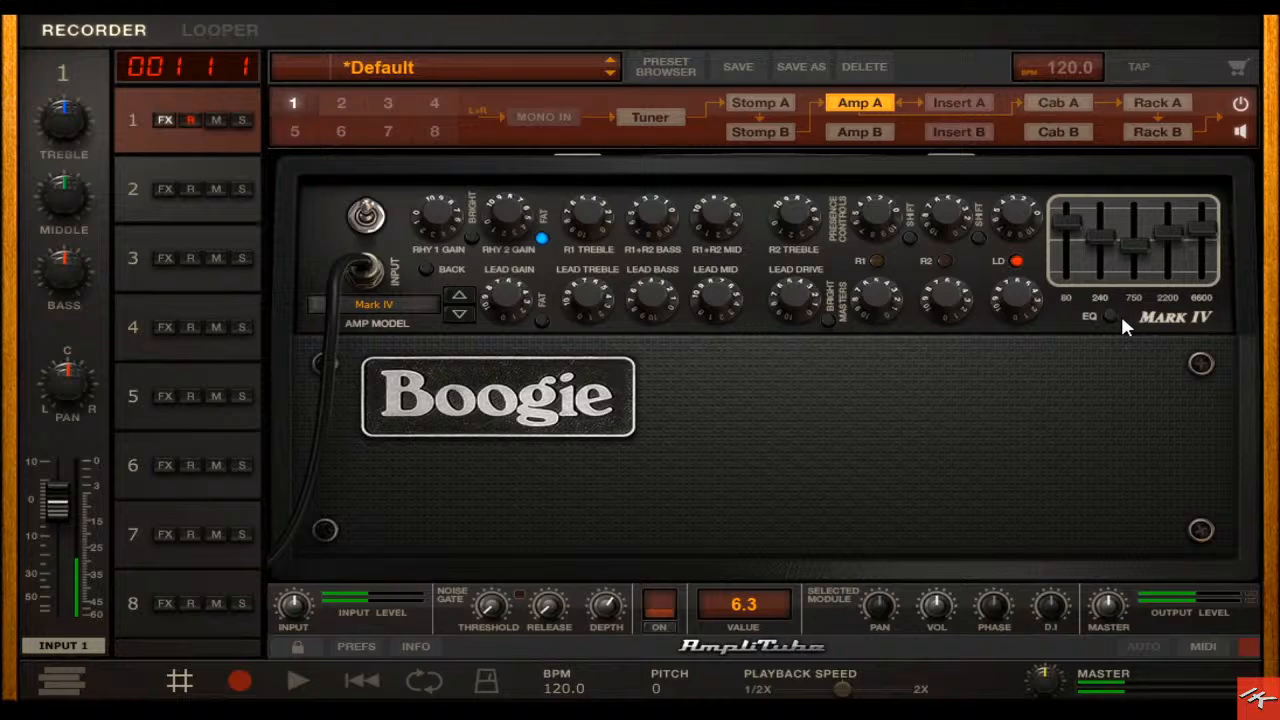
click(1118, 317)
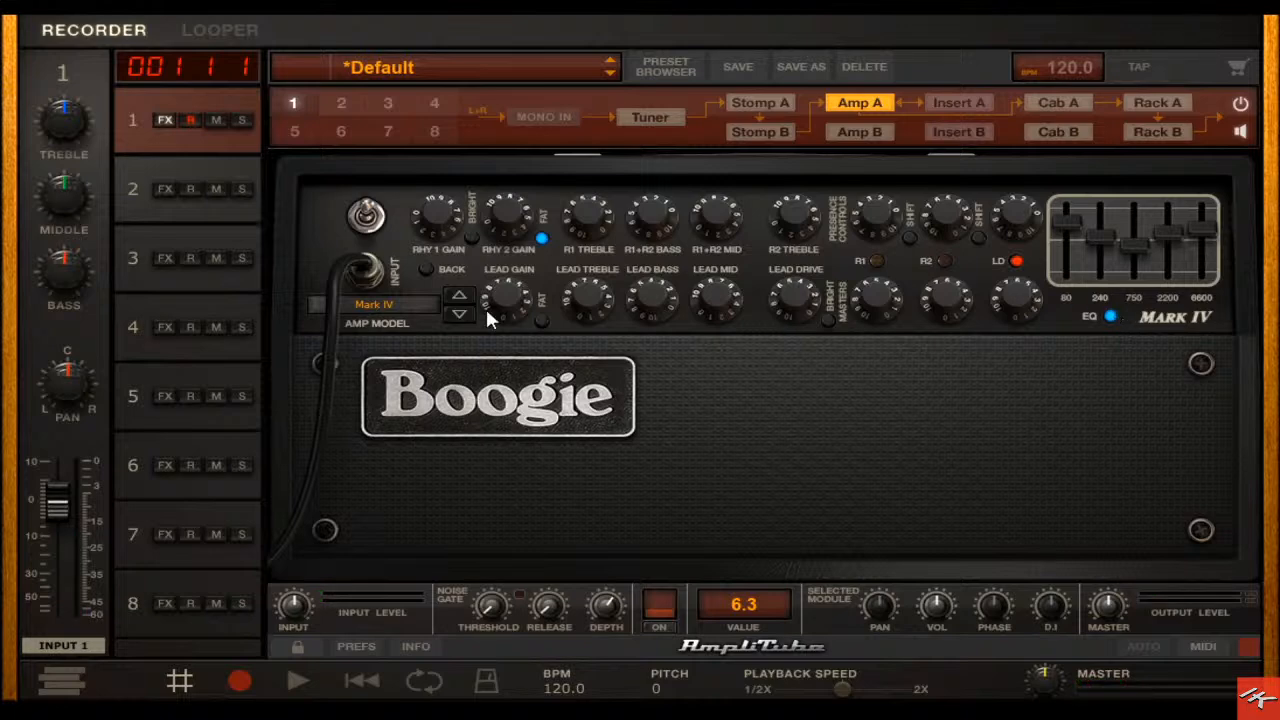
- Replace the Mark IV in Amp A with the Orange Thunderverb 200
click(397, 306)
mouse_move(480, 575)
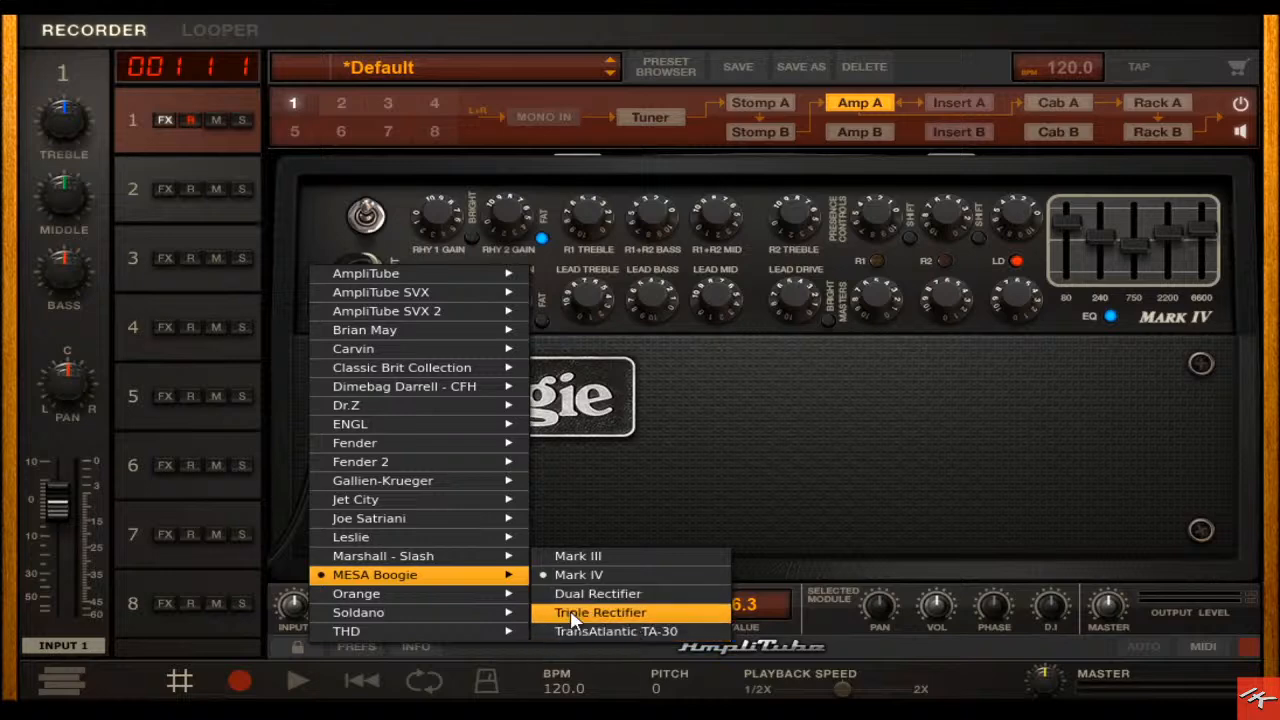
mouse_move(495, 614)
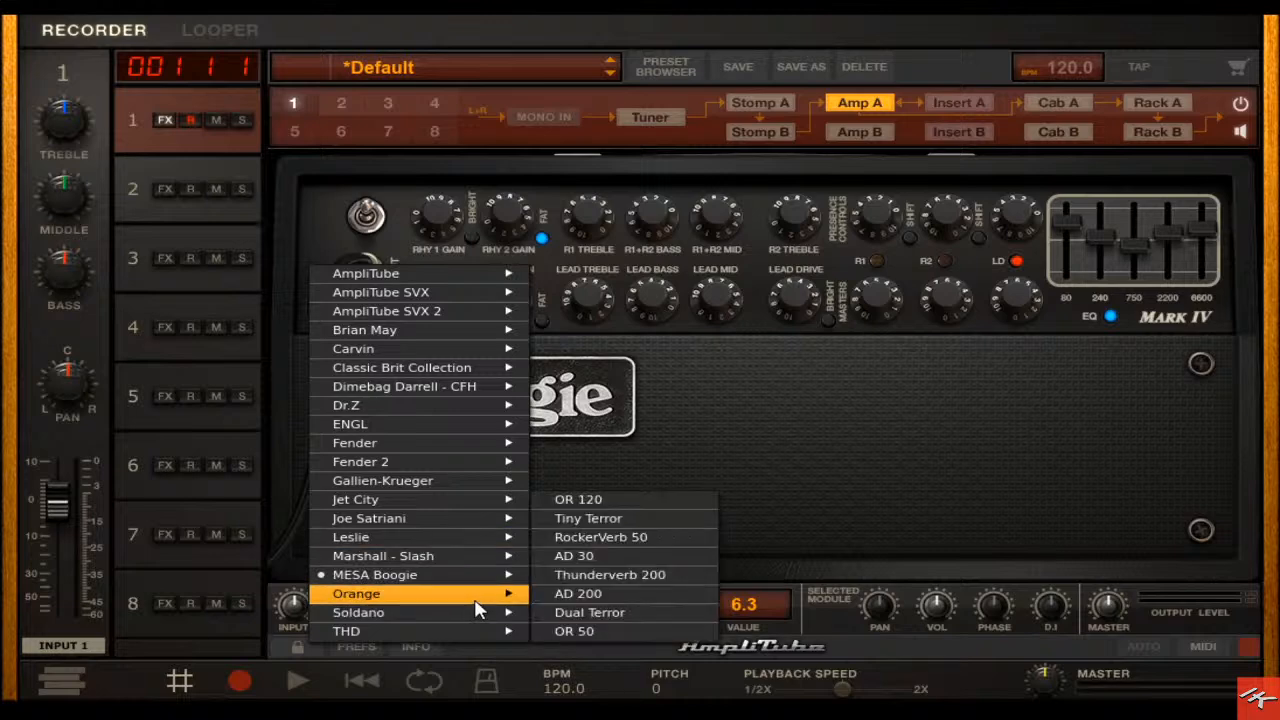
click(699, 579)
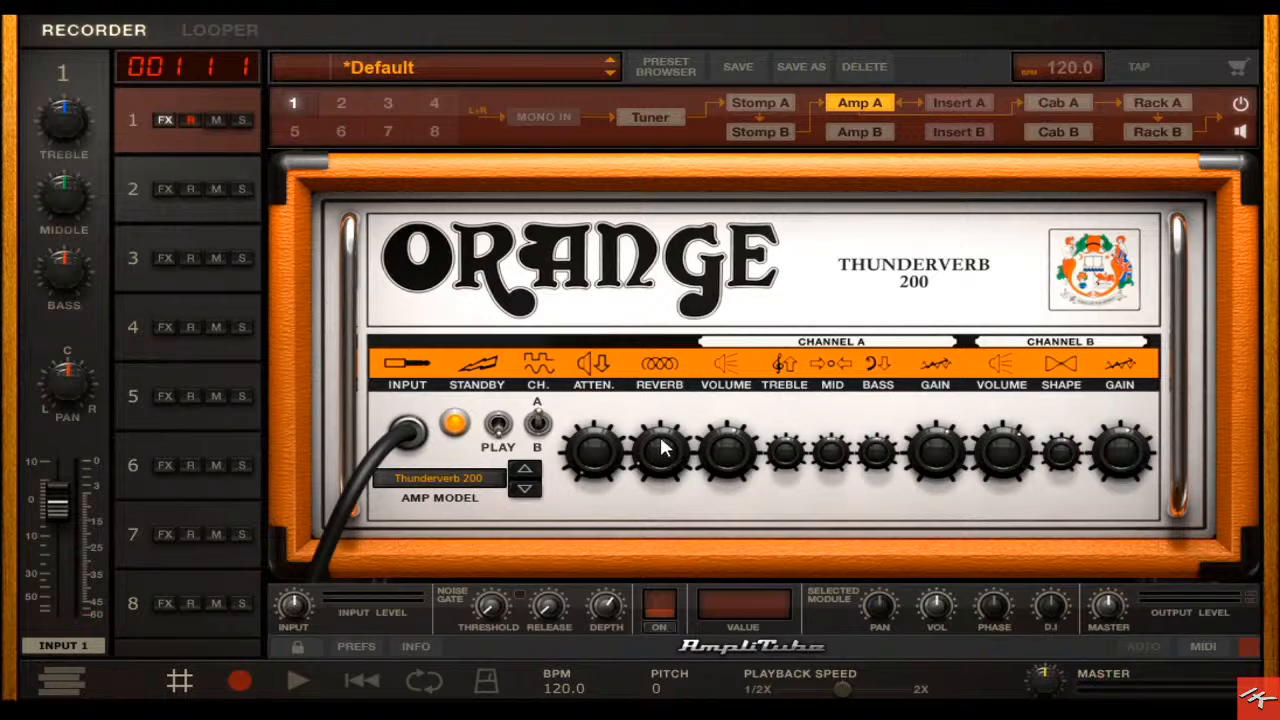
- In Cab A, replace the Orange PPC 412 cabinet with the MESA 4x12 Recto Traditional Slant
click(1035, 104)
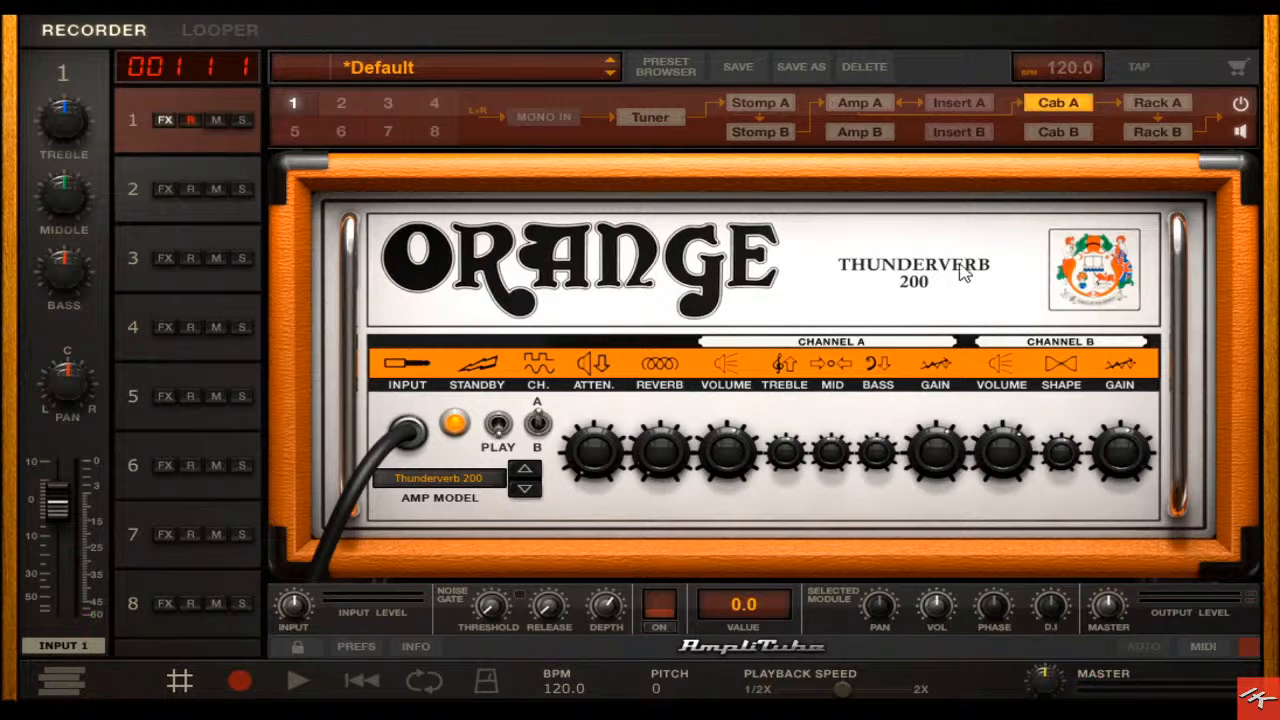
click(903, 376)
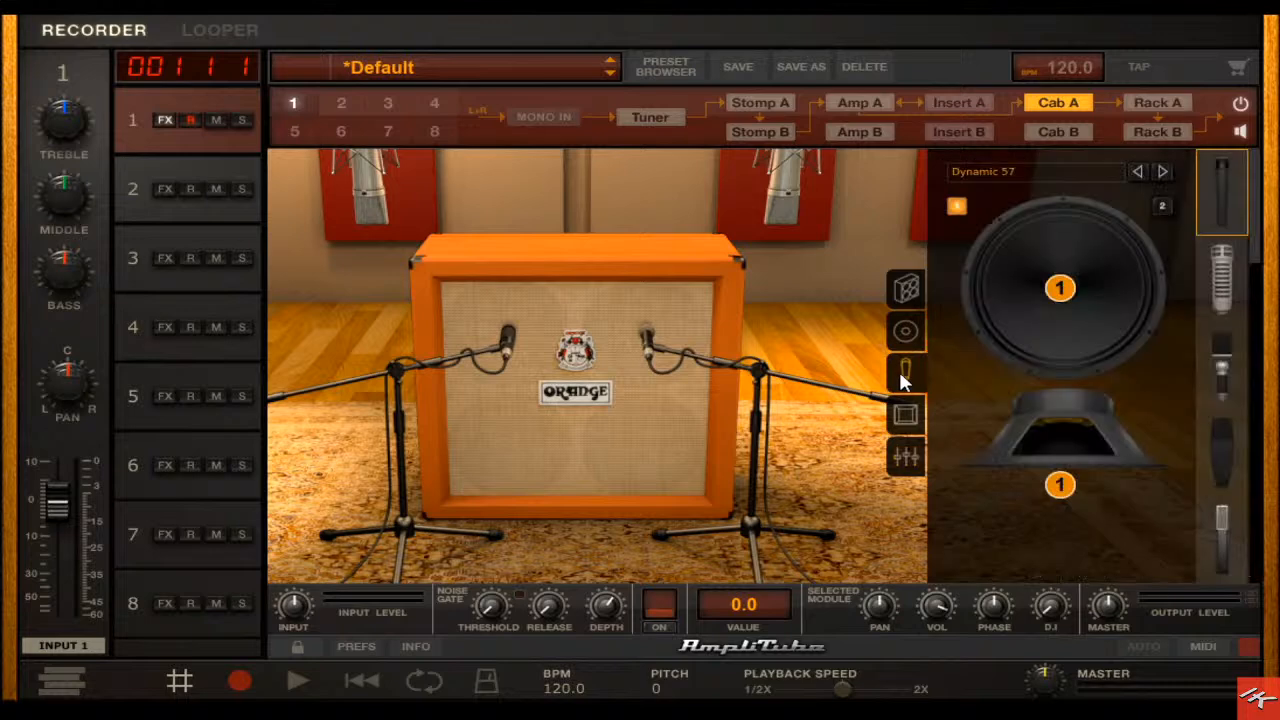
click(907, 293)
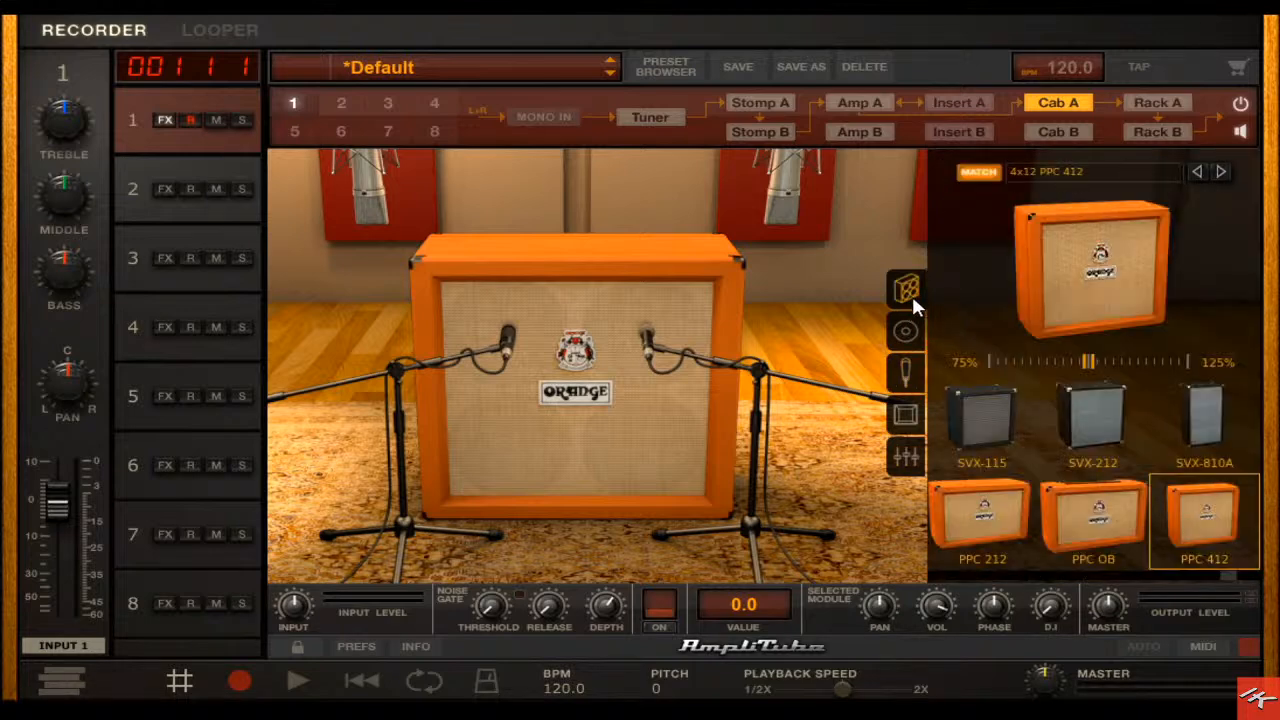
scroll(1211, 575, down, 2)
mouse_move(1220, 575)
mouse_down()
mouse_move(1251, 580)
mouse_move(1191, 580)
mouse_move(1204, 582)
mouse_up()
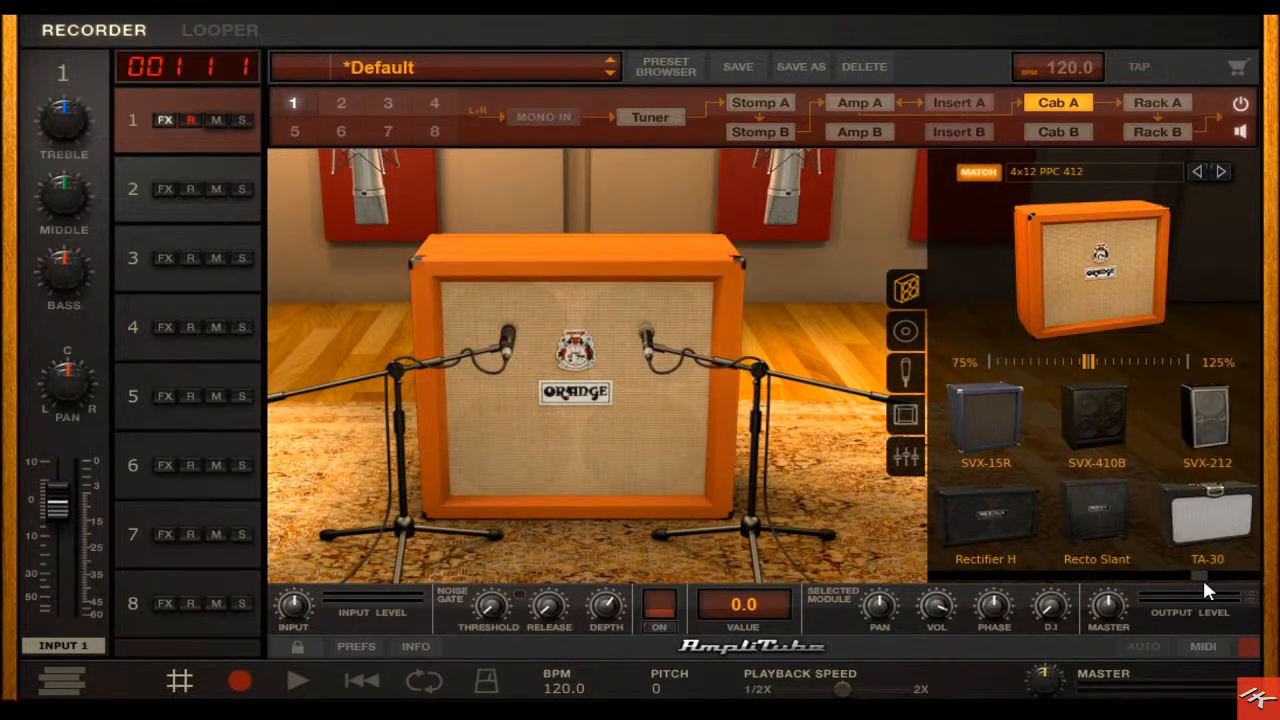
click(1094, 502)
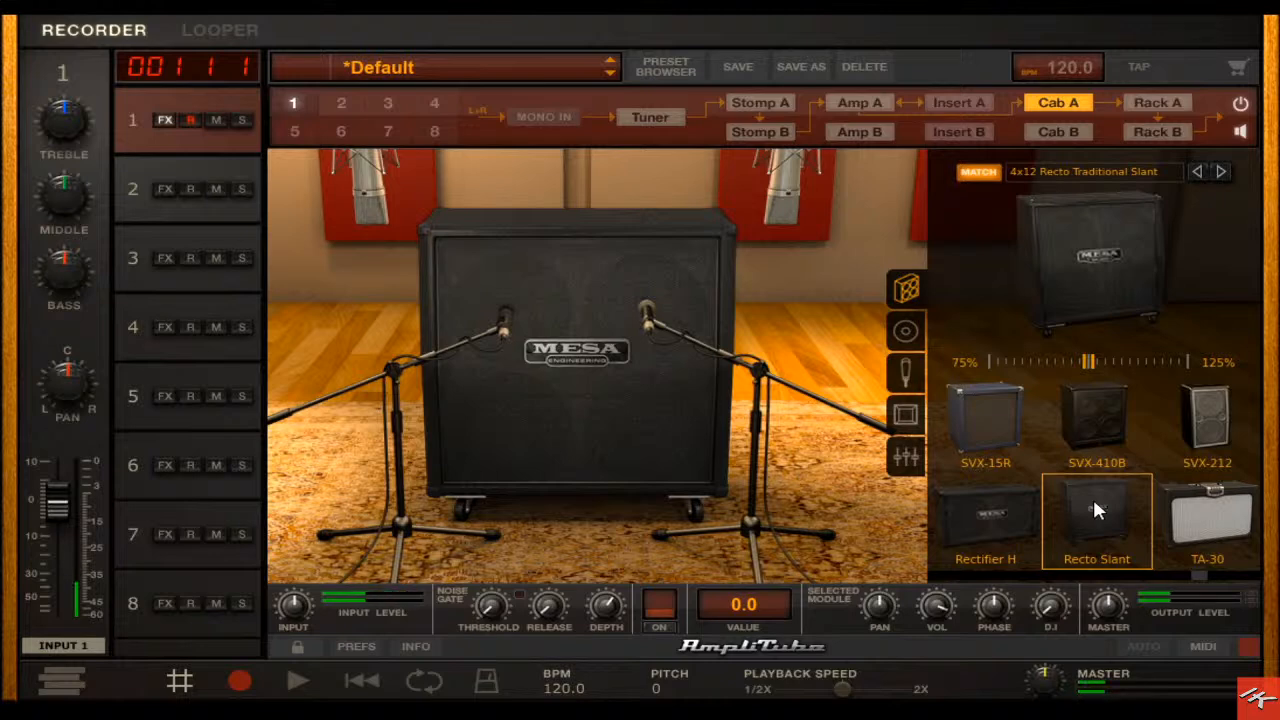
- On the Thunderverb 200, set Gain to 5.5 on channel B and 5.3 on channel A, and check the Stomp A pedals
click(858, 106)
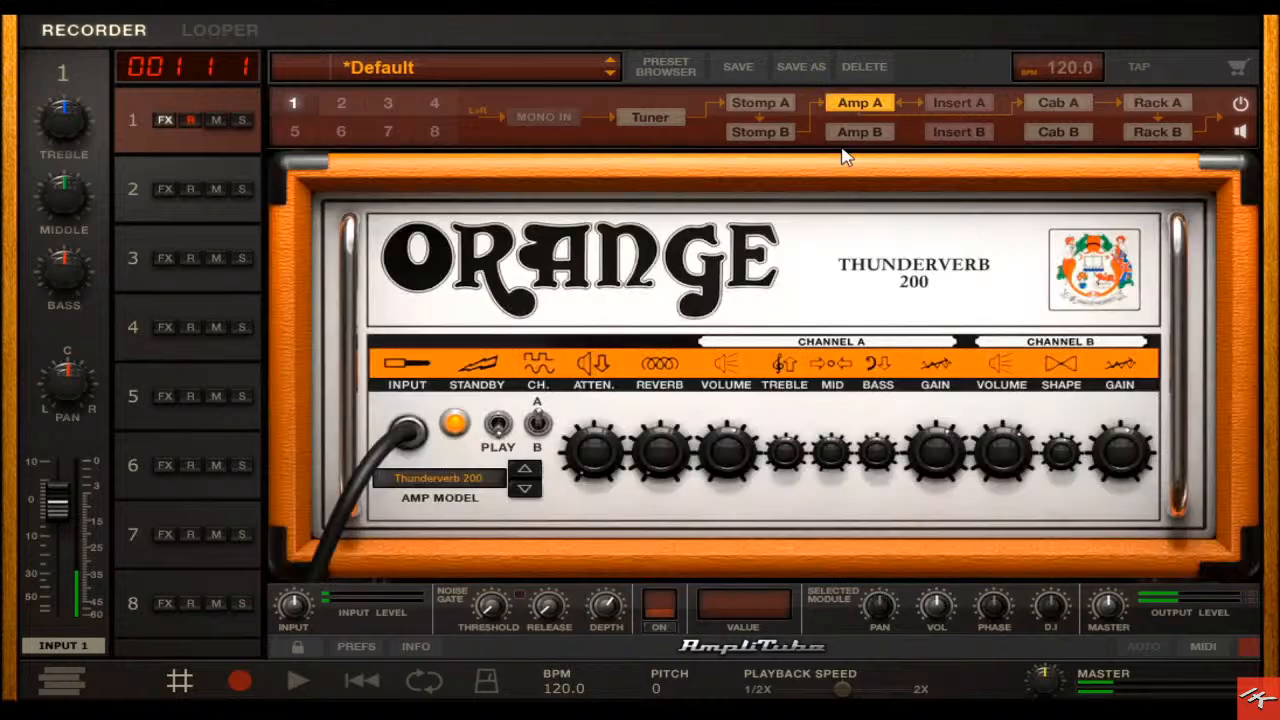
mouse_move(1149, 435)
mouse_down()
mouse_move(1156, 427)
mouse_move(1137, 447)
mouse_up()
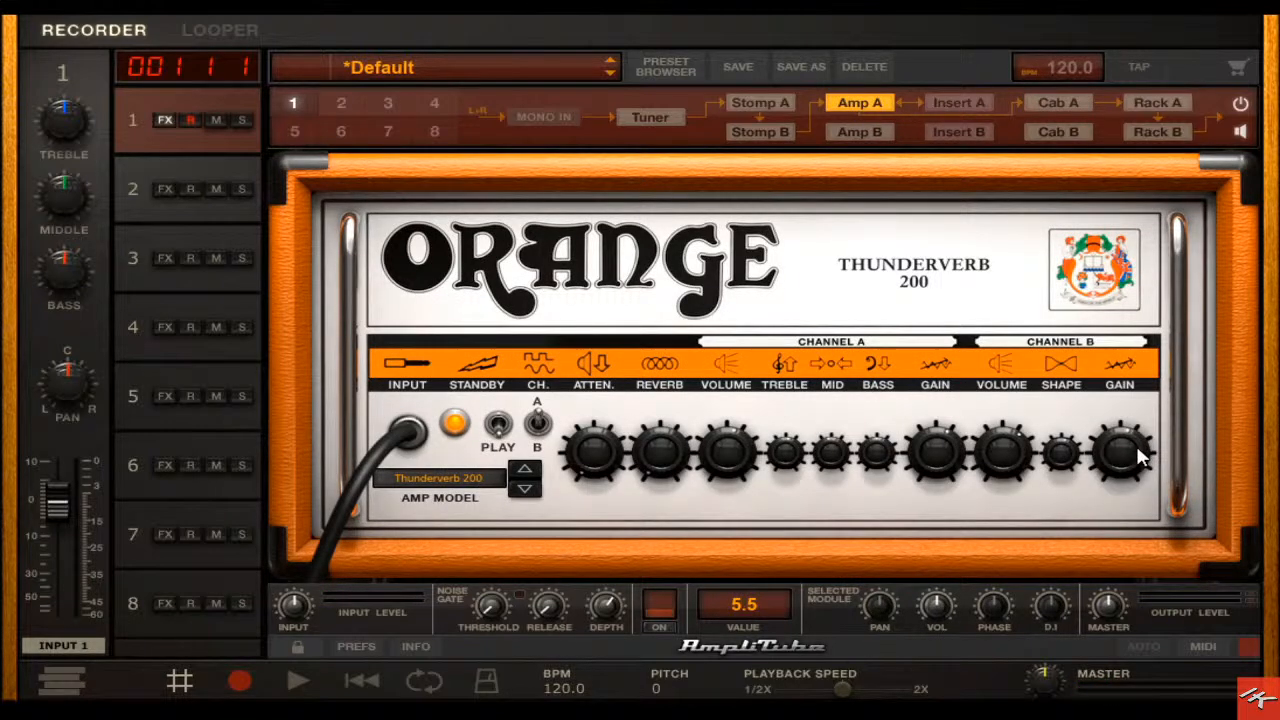
drag(918, 462, 968, 423)
click(760, 102)
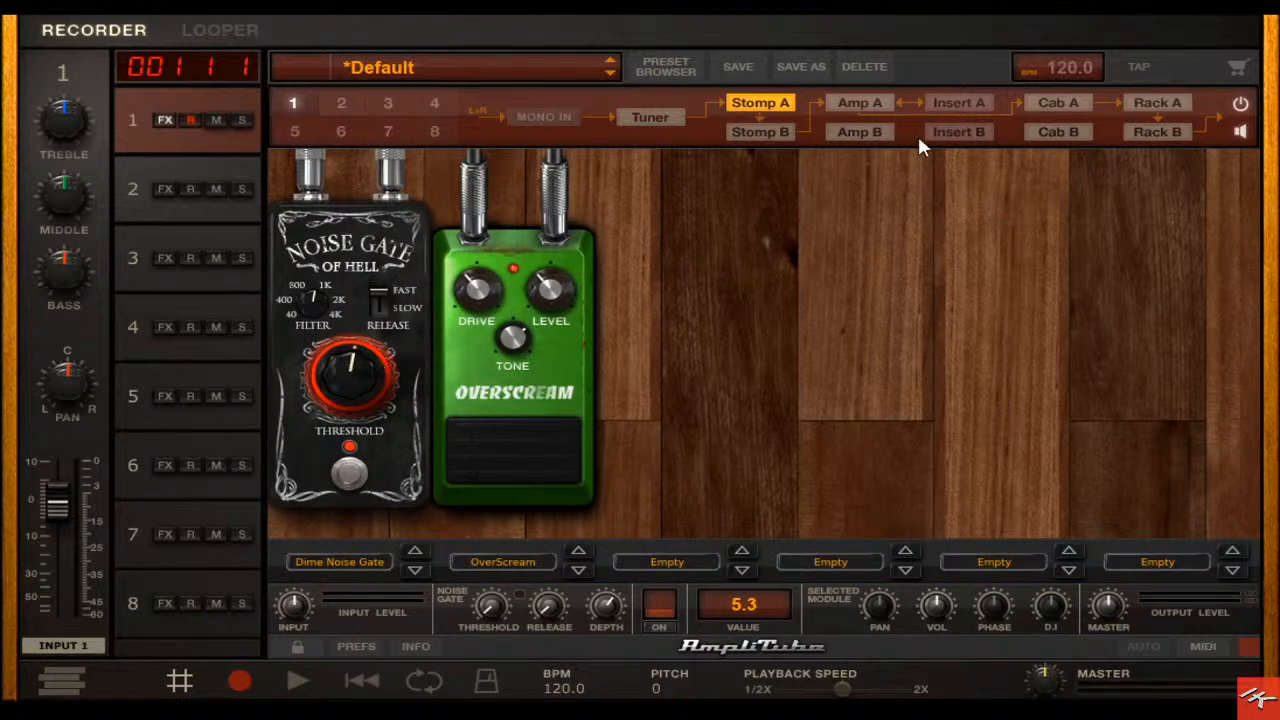
click(888, 112)
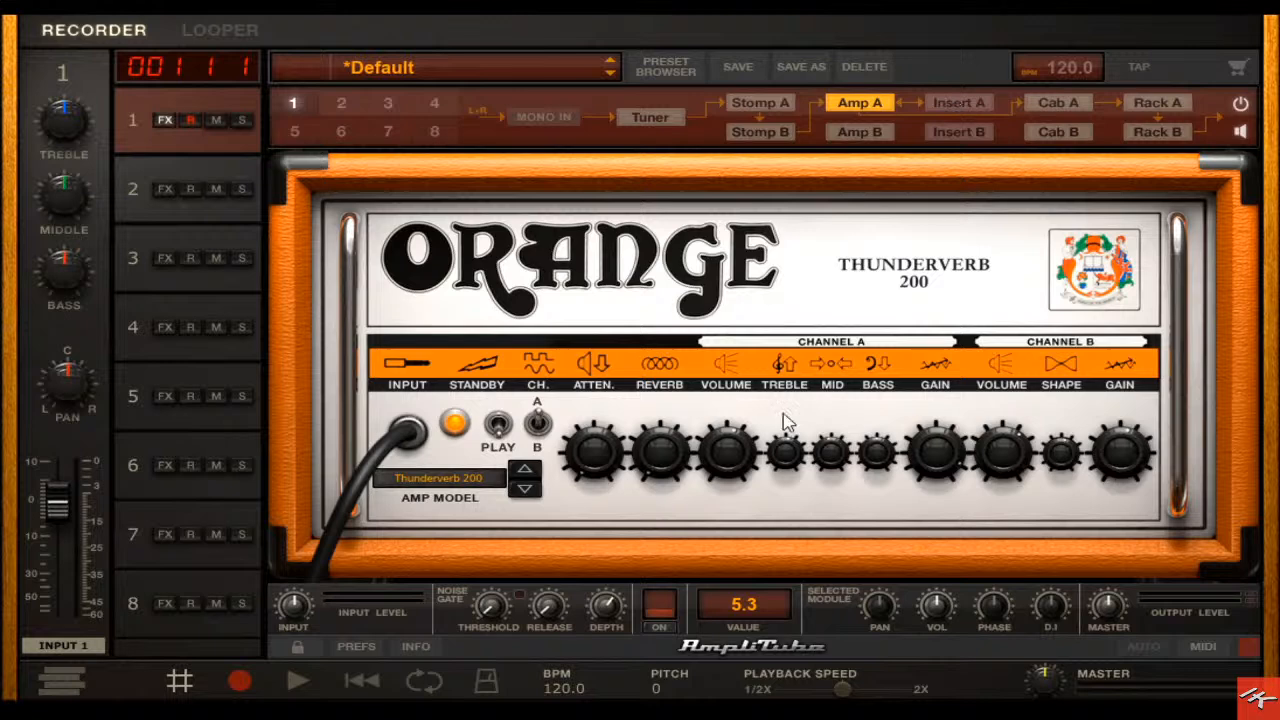
- Set the Thunderverb 200's channel A Gain to 8.9 and switch the signal chain to routing 6
click(948, 460)
click(342, 133)
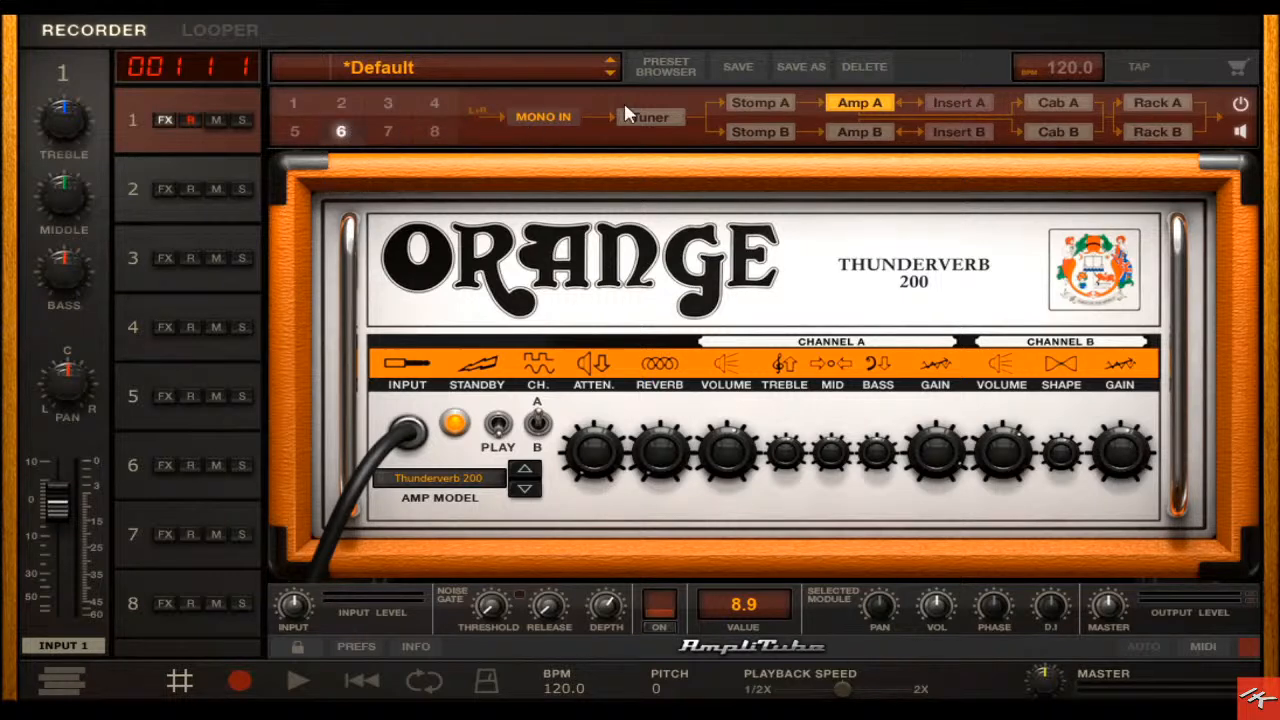
- In Cab A, try the Vintage Dynamic 20 as mic 1, and return to the Dynamic 57
click(1060, 103)
click(905, 372)
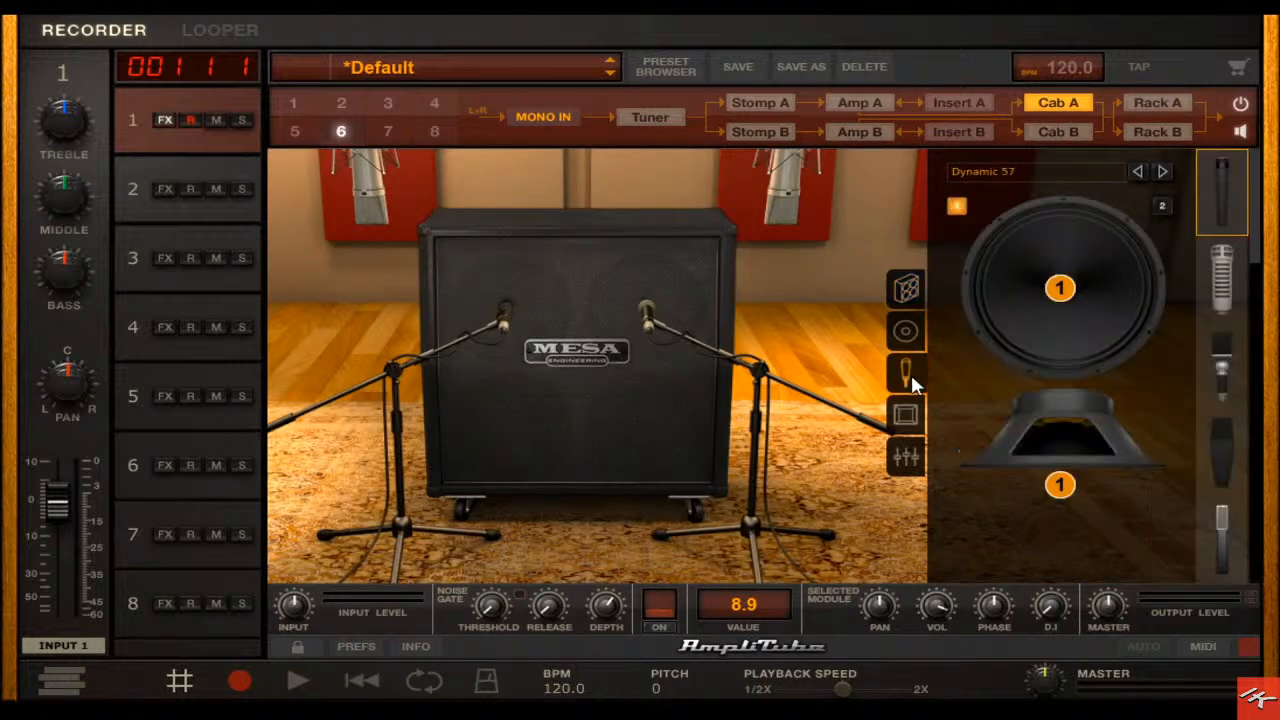
click(1228, 368)
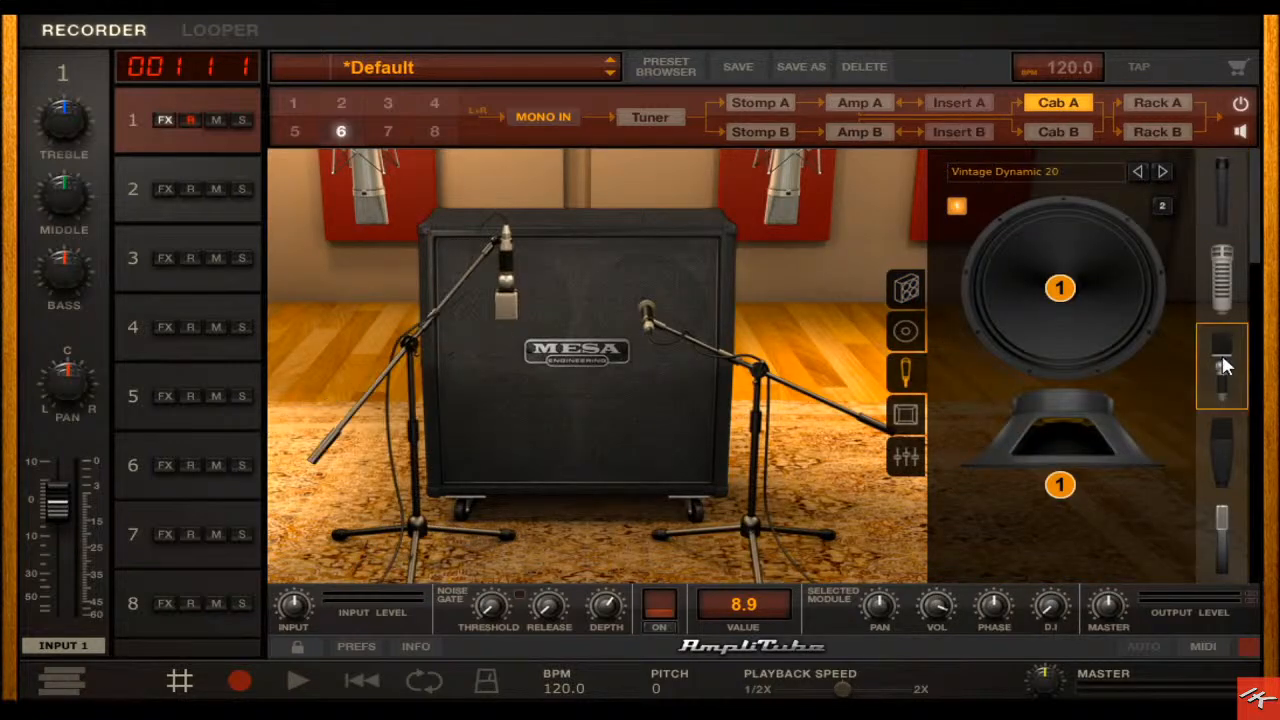
click(1235, 182)
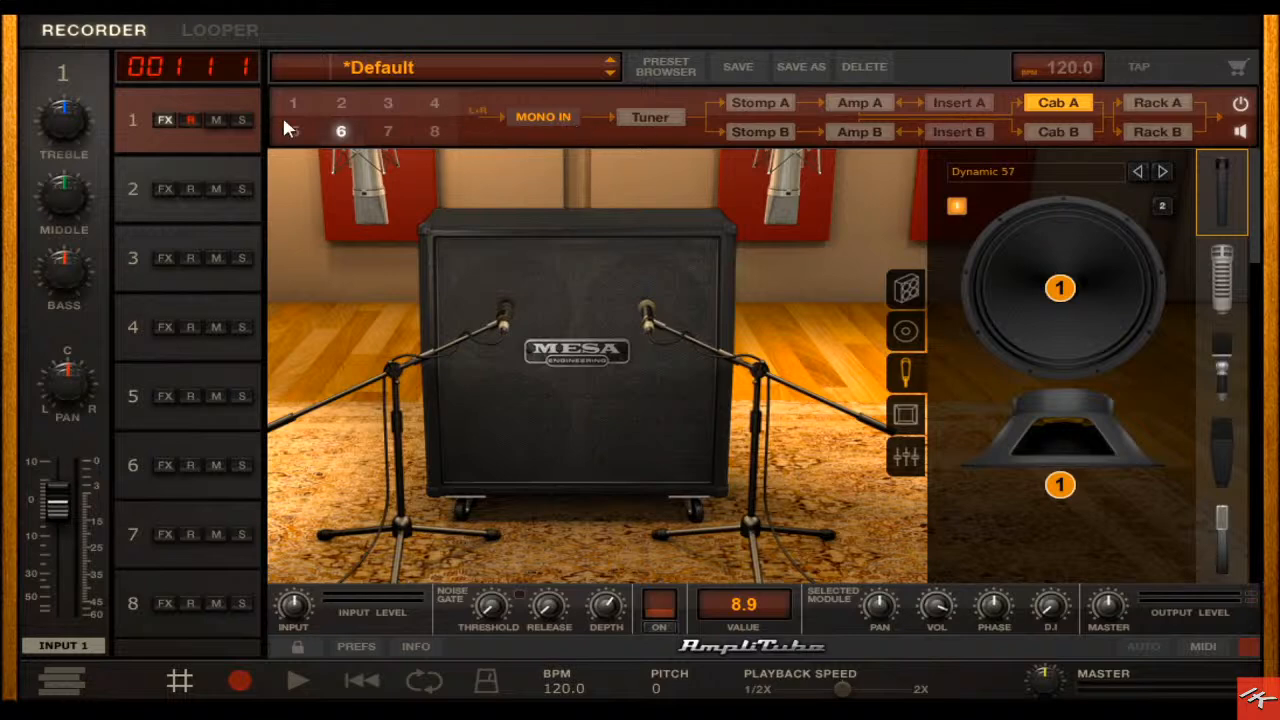
- Compare signal chain routings 2, 6 and 1, and settle on routing 2
click(342, 104)
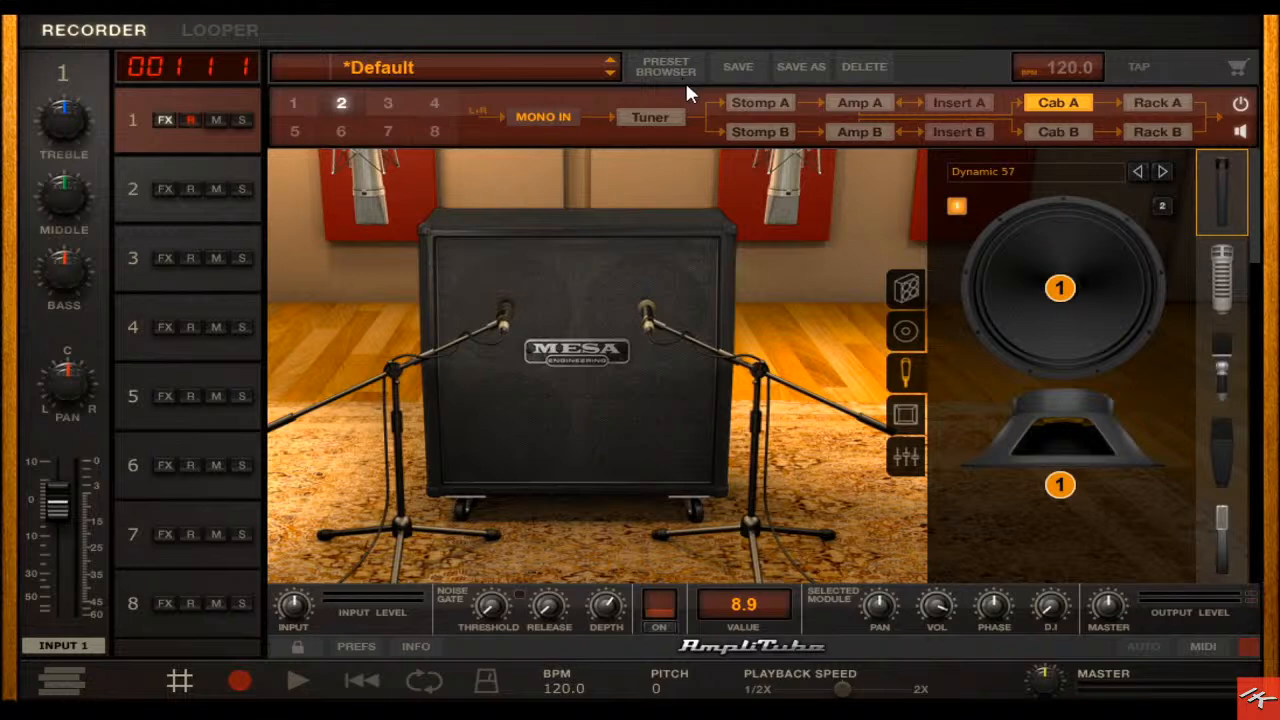
click(341, 132)
click(341, 102)
click(293, 103)
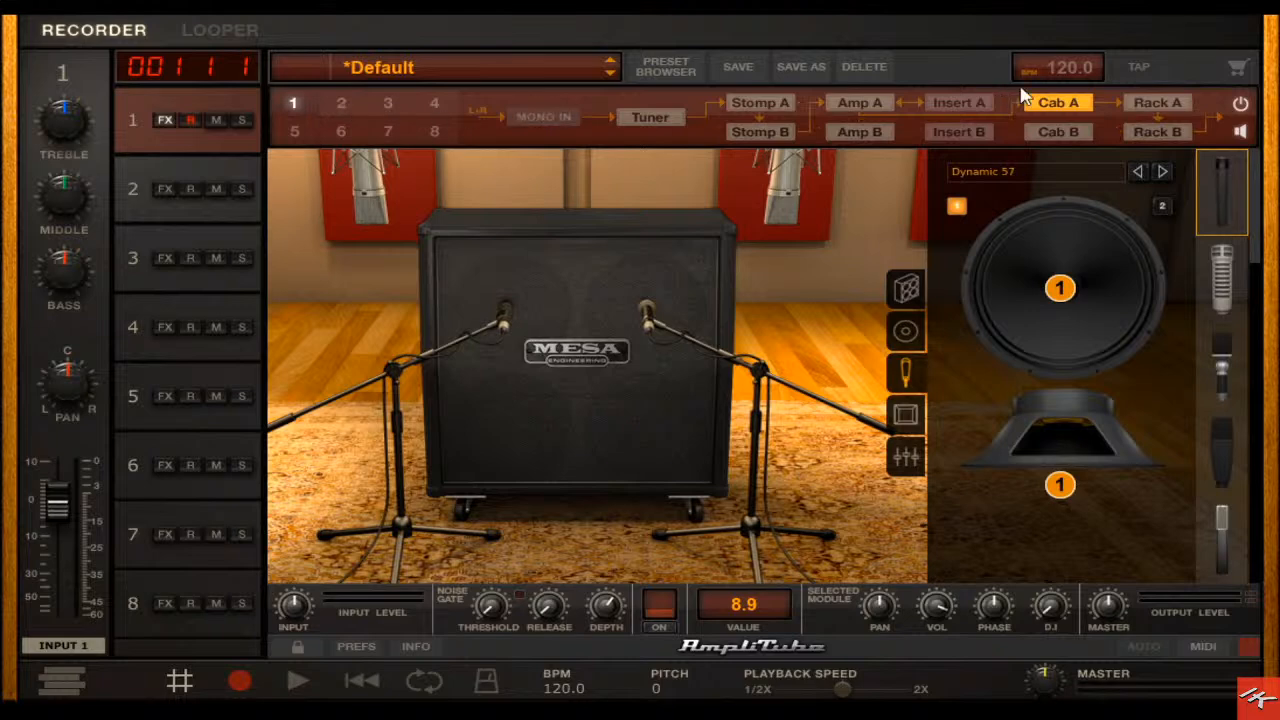
click(341, 104)
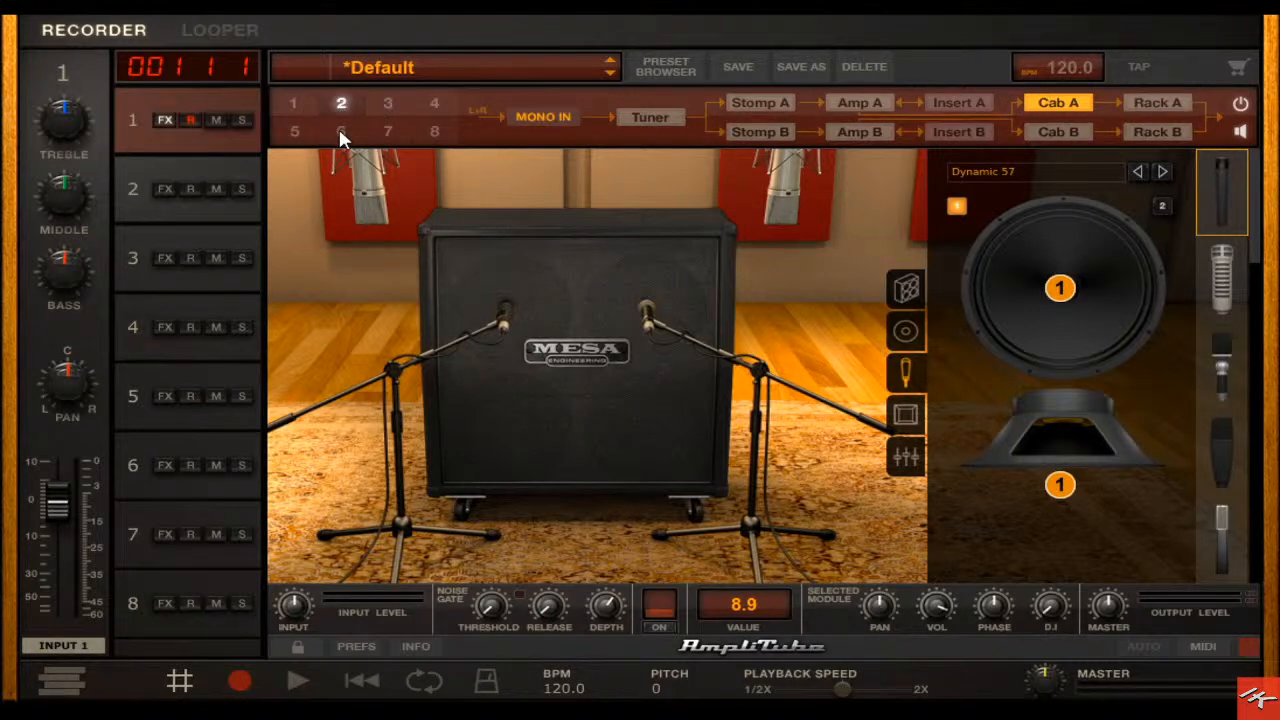
- Check the Stomp A pedals and load a saved pedal preset into Stomp B
click(760, 103)
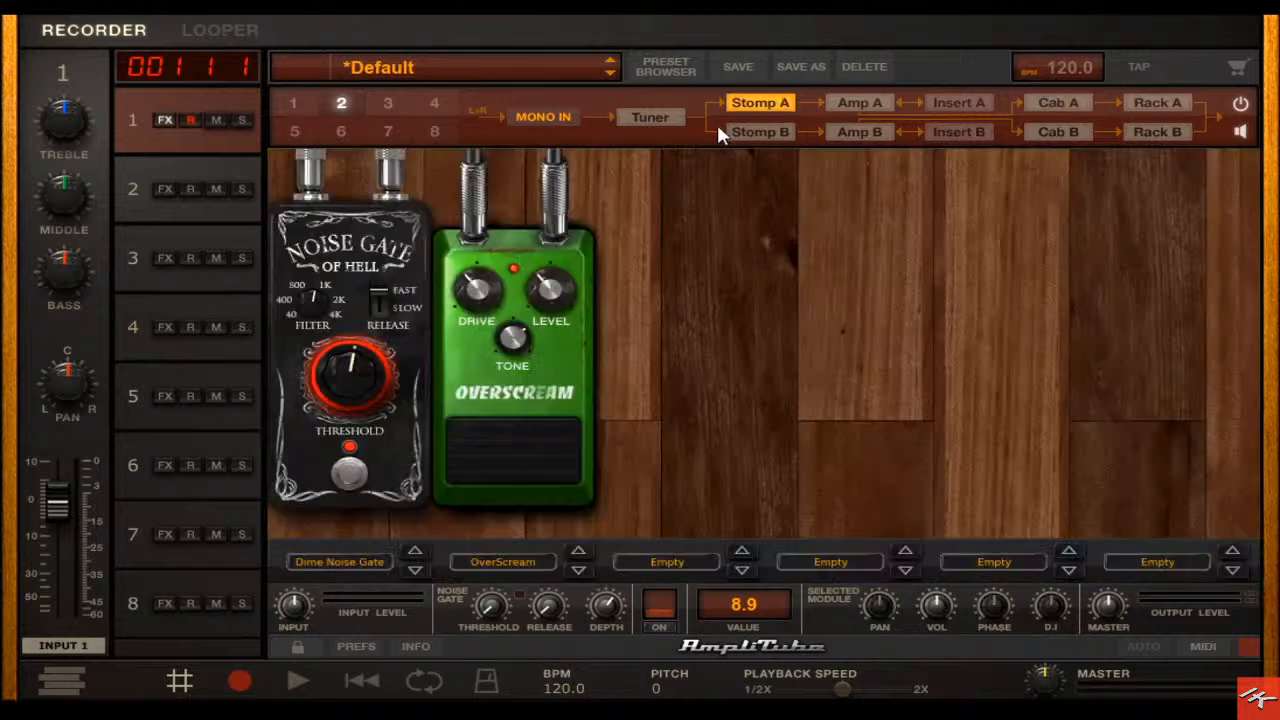
click(765, 133)
right_click(755, 230)
mouse_move(937, 245)
click(1070, 238)
- Copy the Thunderverb 200 settings from Amp A and load the Orange Thunderverb 200 in Amp B
click(878, 104)
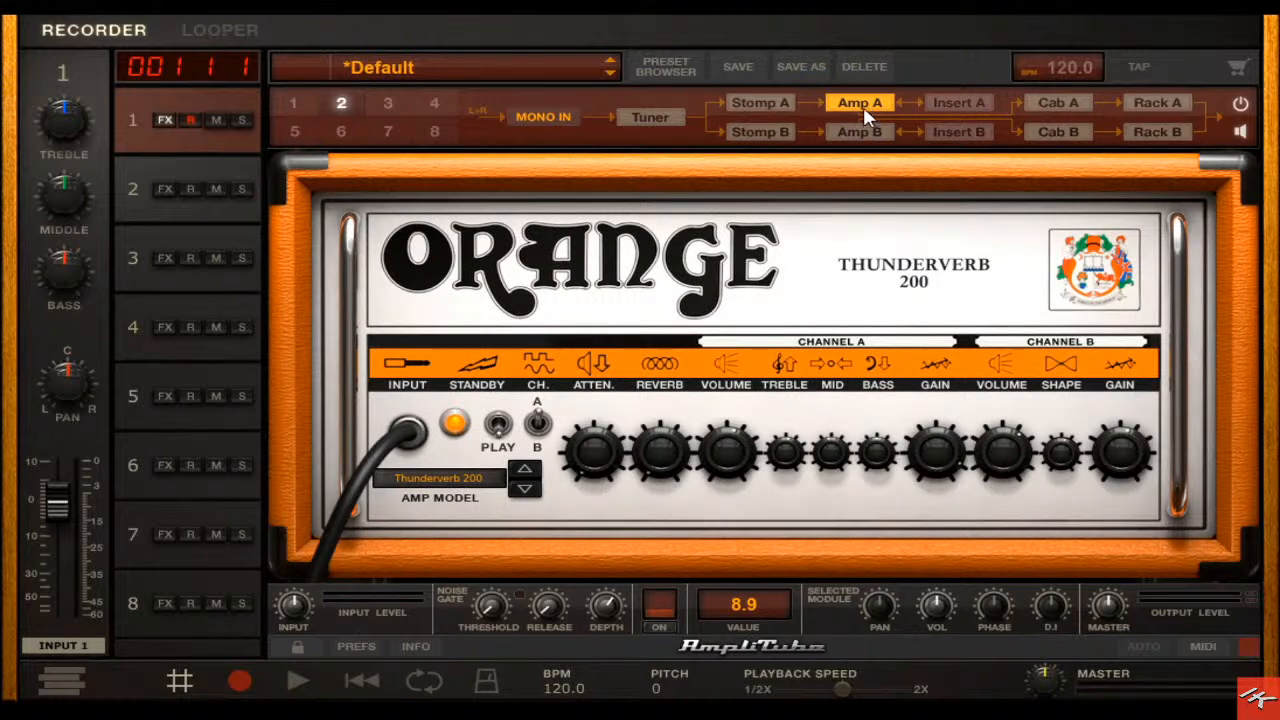
right_click(854, 234)
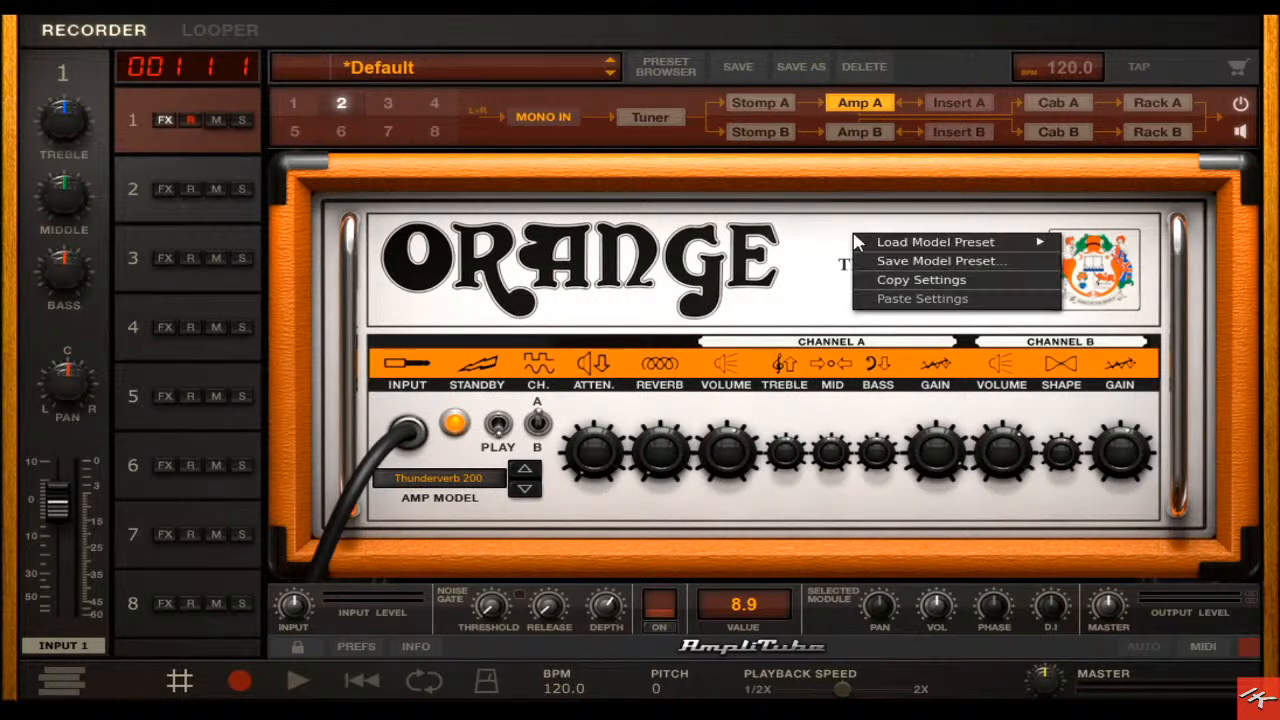
click(914, 282)
click(875, 130)
click(476, 482)
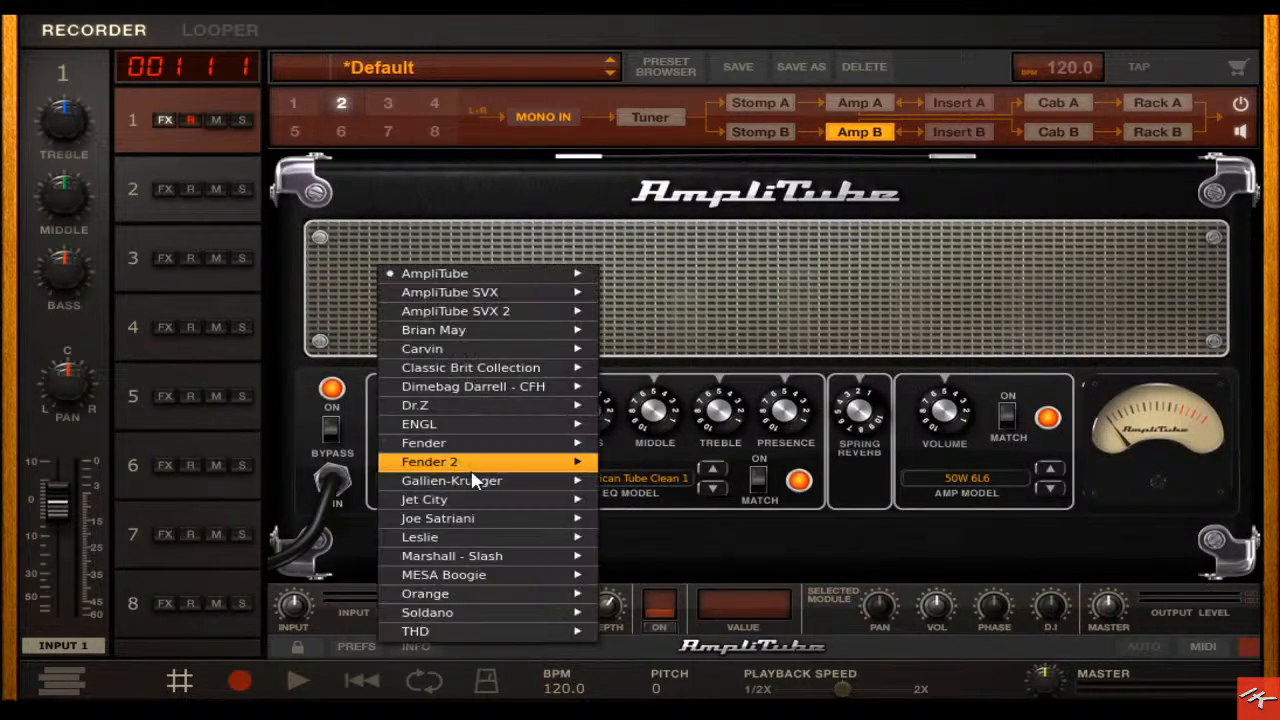
mouse_move(540, 596)
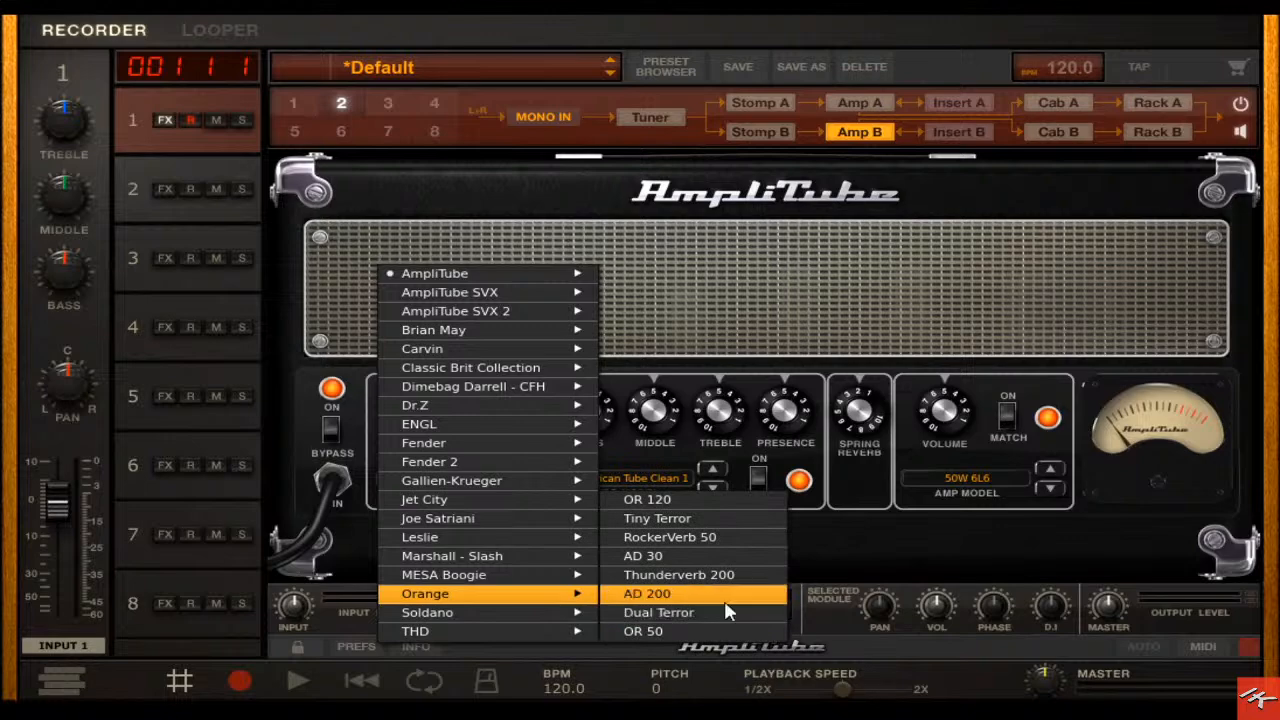
click(750, 575)
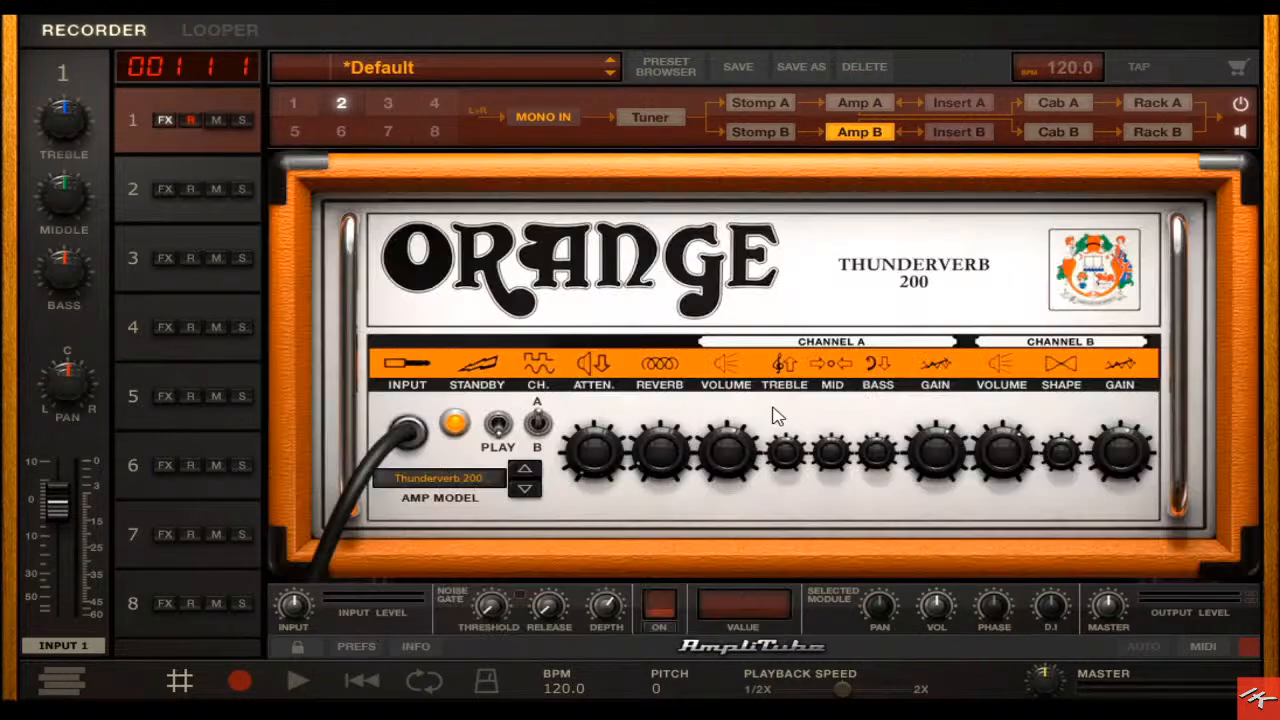
- Paste the copied settings onto Amp B's Thunderverb 200 and compare it with Amp A
right_click(774, 412)
click(812, 474)
click(880, 102)
click(876, 134)
click(882, 106)
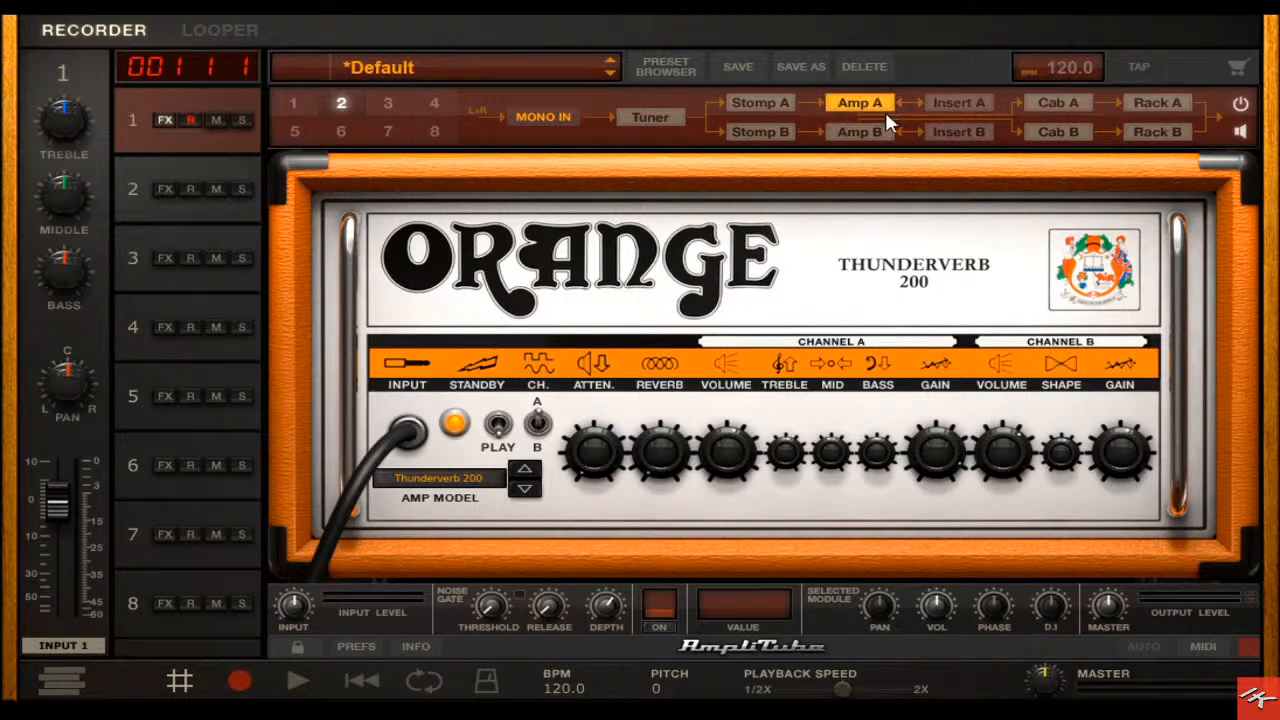
click(883, 134)
- Examine the Insert A and B slots and the Stomps and Fender effects available for Insert A
click(984, 101)
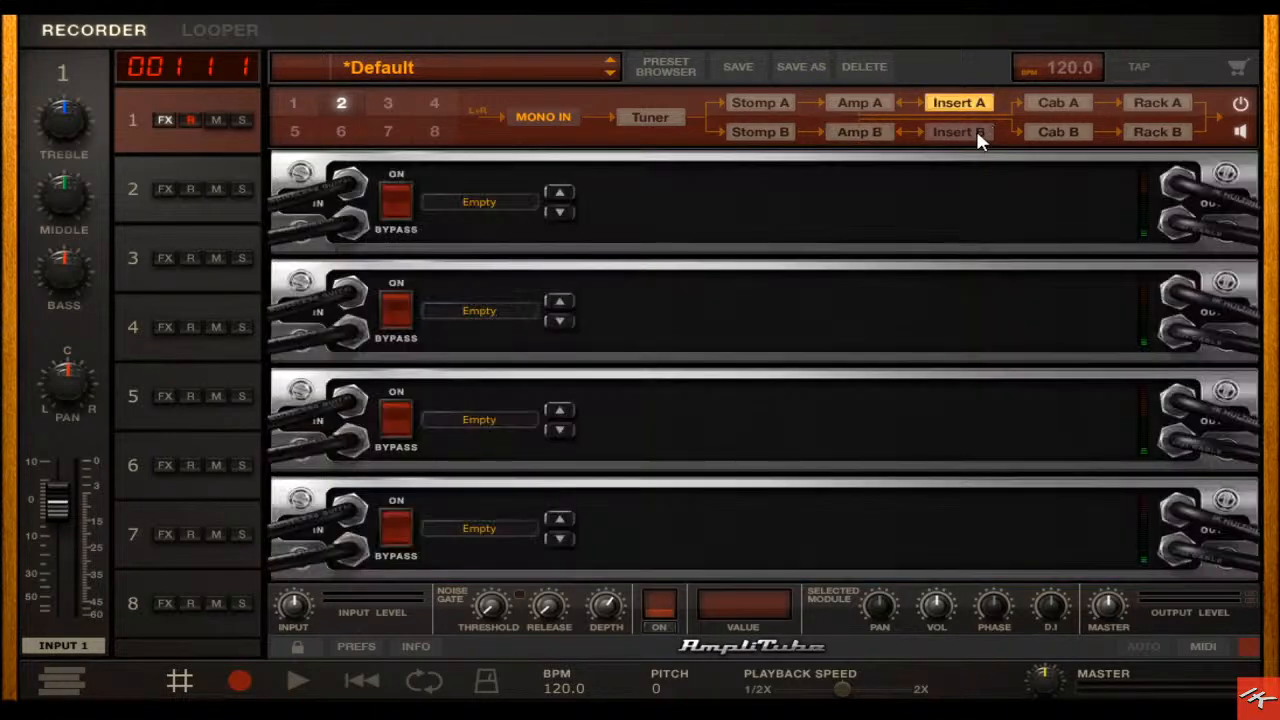
click(978, 132)
click(1062, 113)
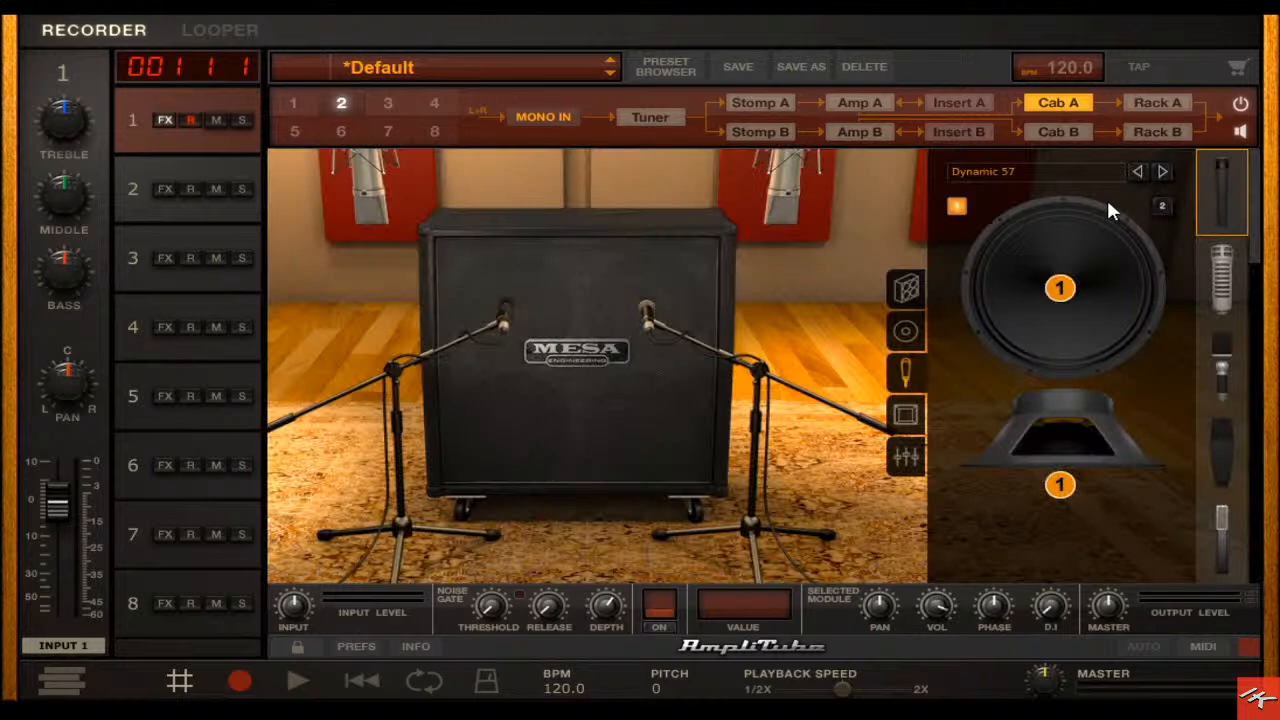
click(977, 102)
click(510, 200)
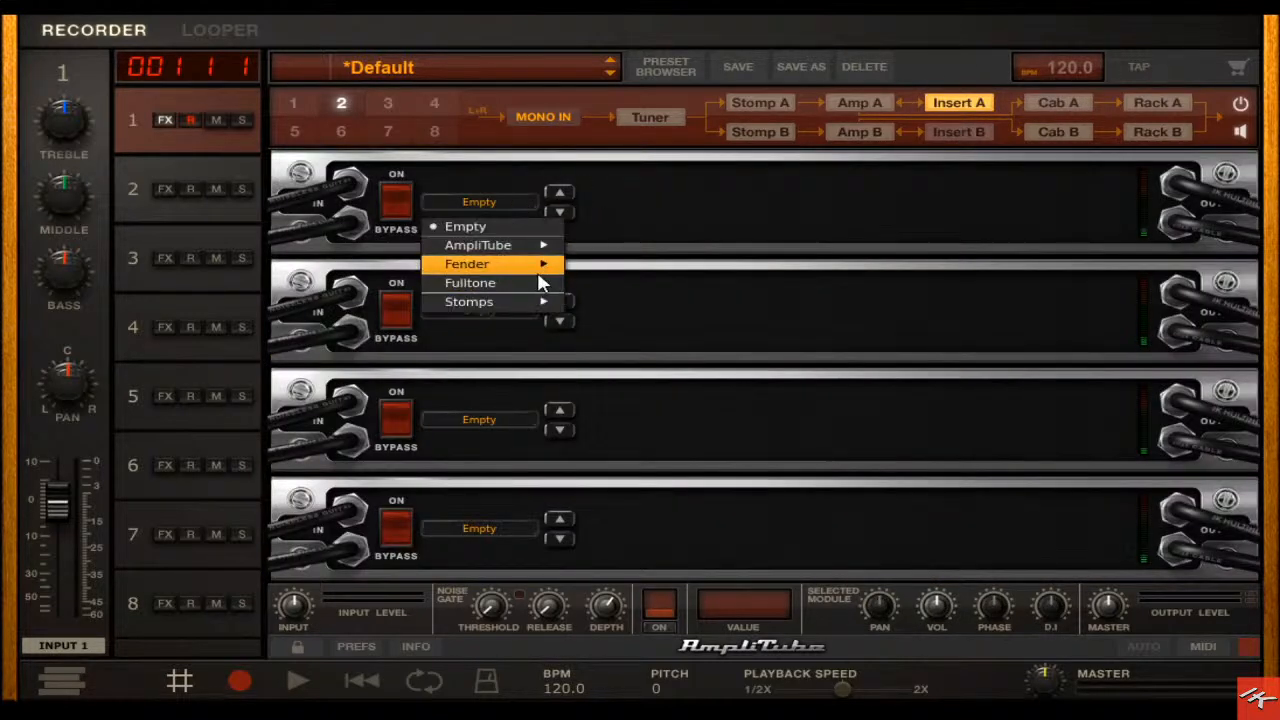
mouse_move(514, 298)
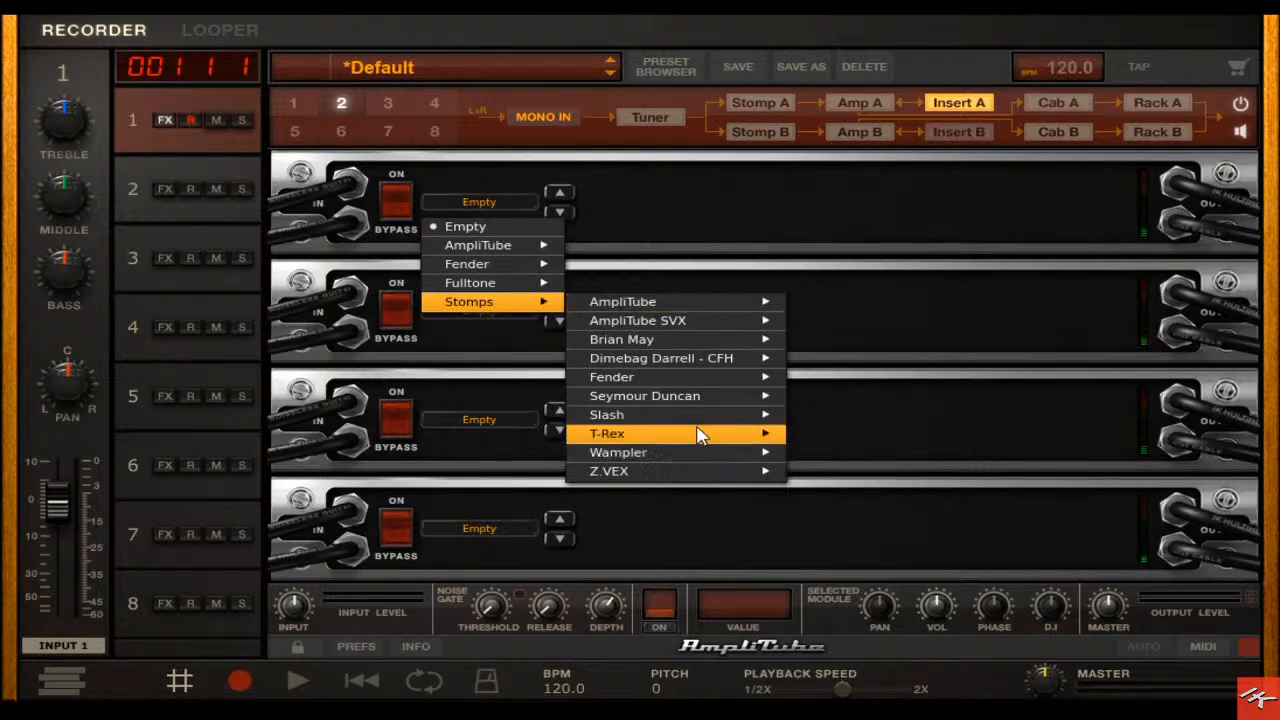
mouse_move(467, 263)
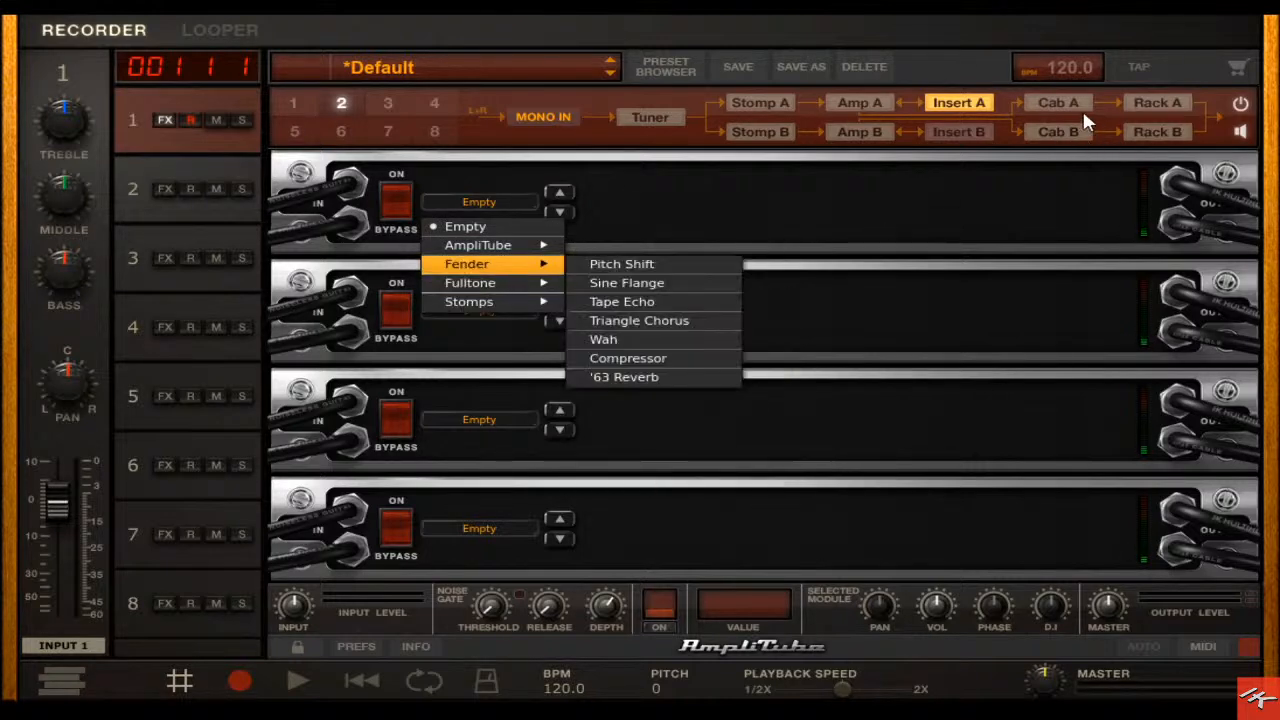
click(1060, 104)
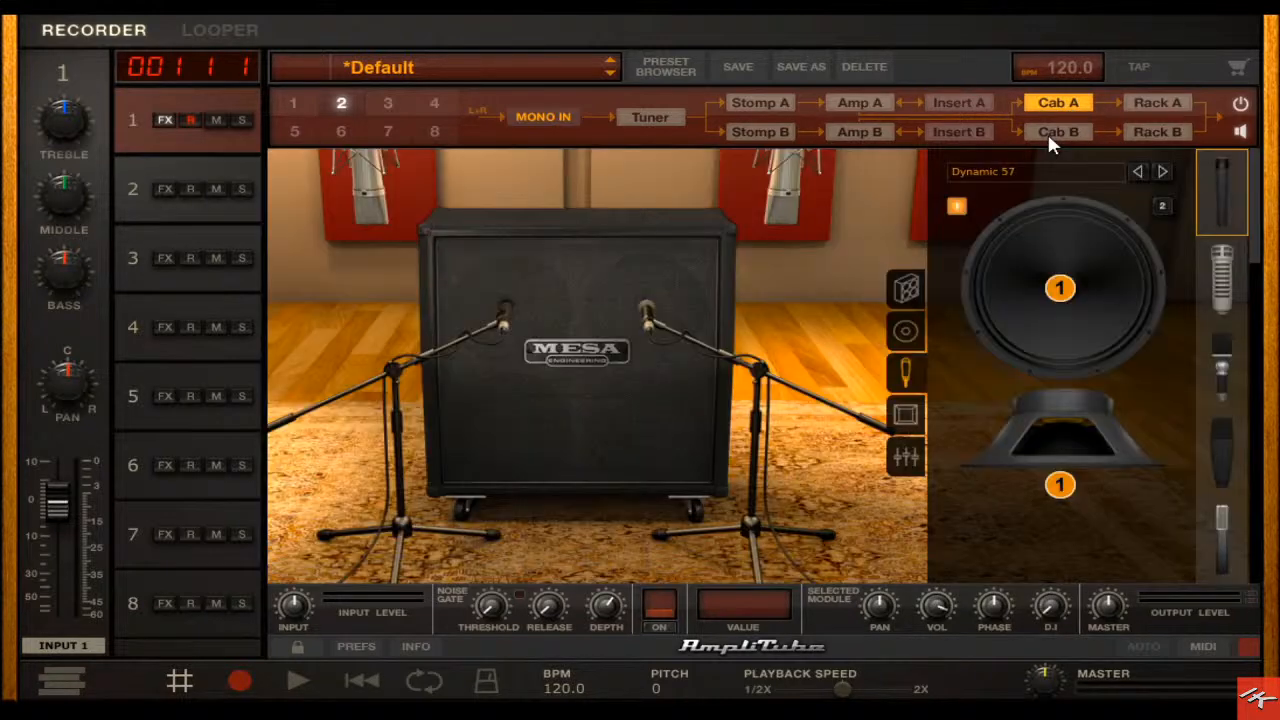
- In Cab B's mixer, lower the Mic 2 and Room levels to -Inf
click(1040, 133)
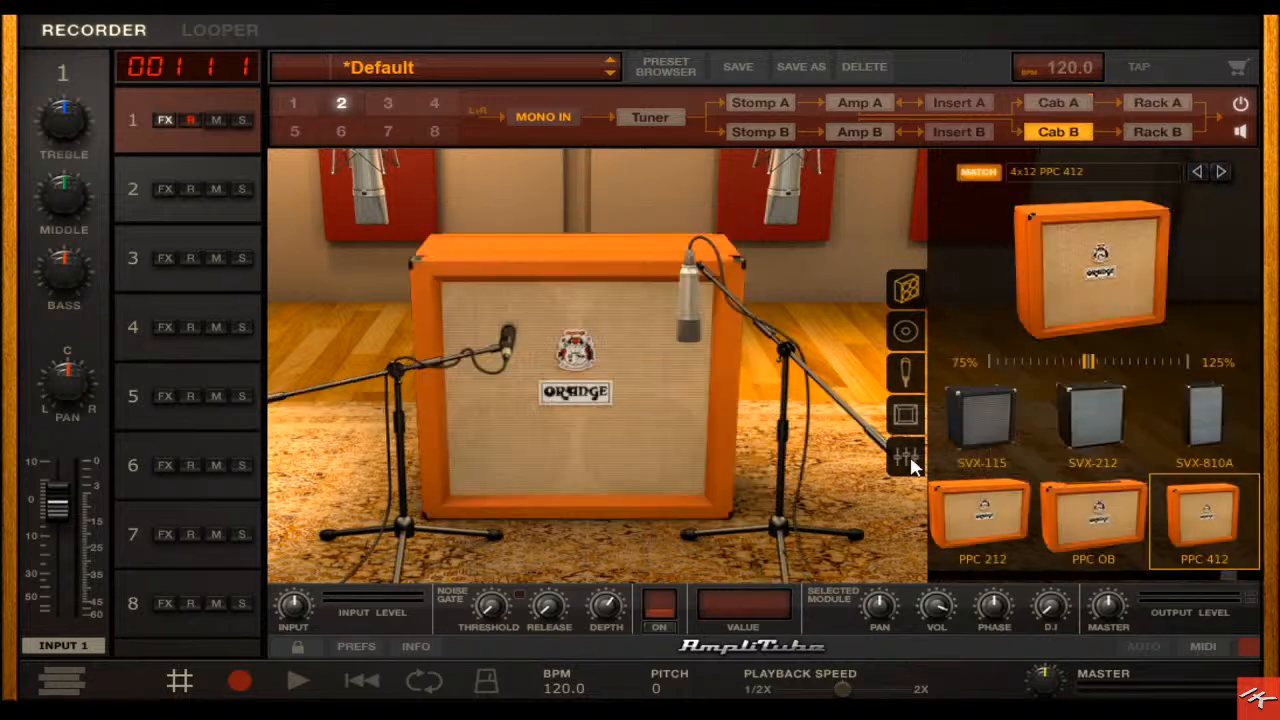
click(906, 456)
drag(1051, 427, 1049, 603)
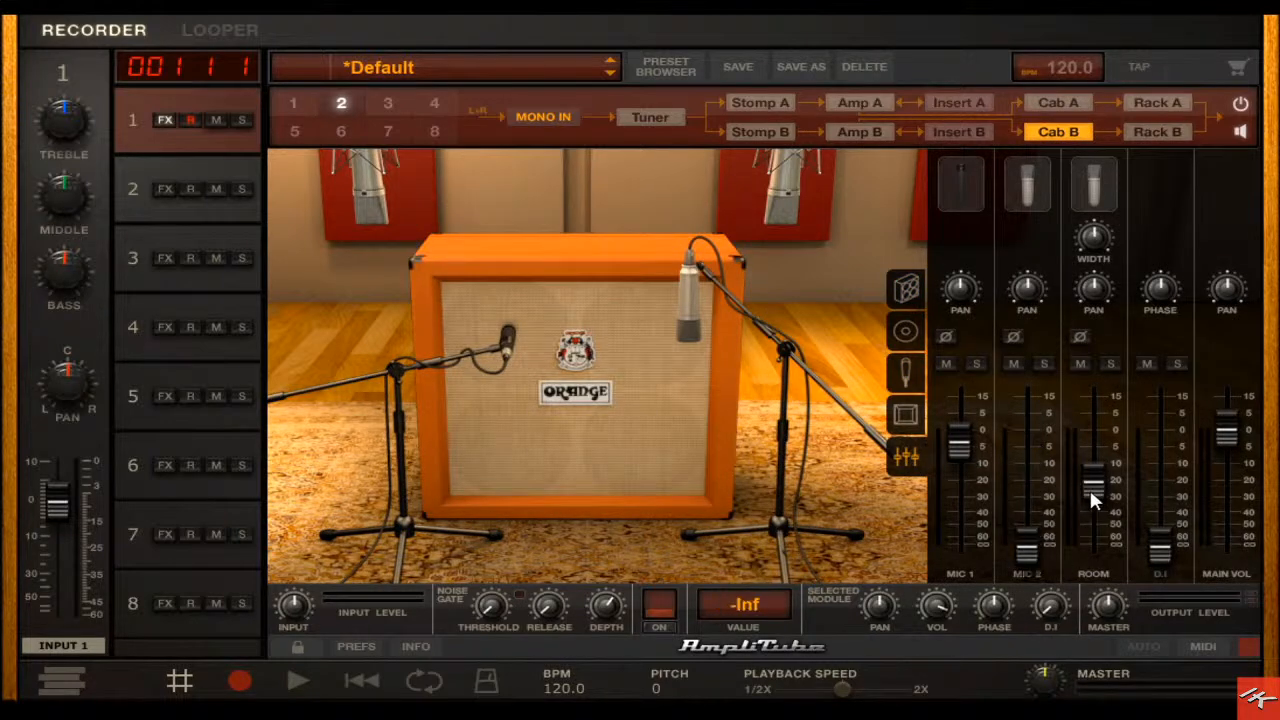
drag(1088, 486, 1090, 565)
click(1058, 103)
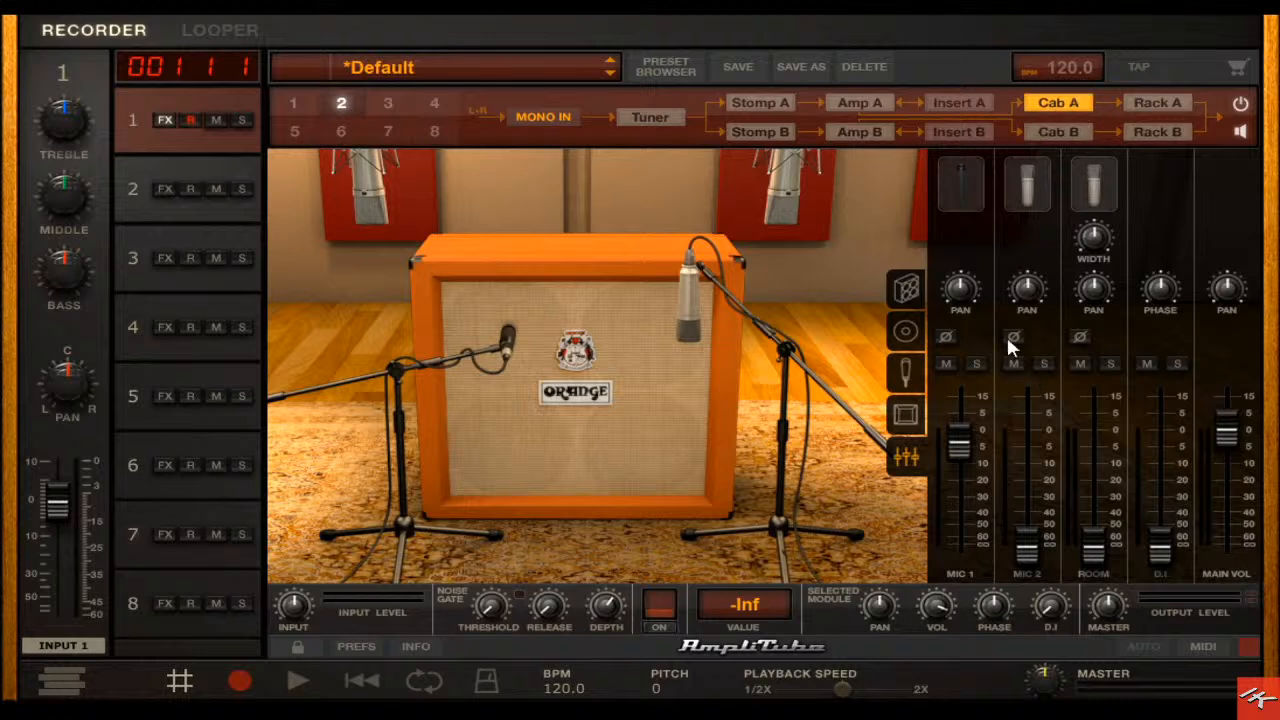
click(1026, 132)
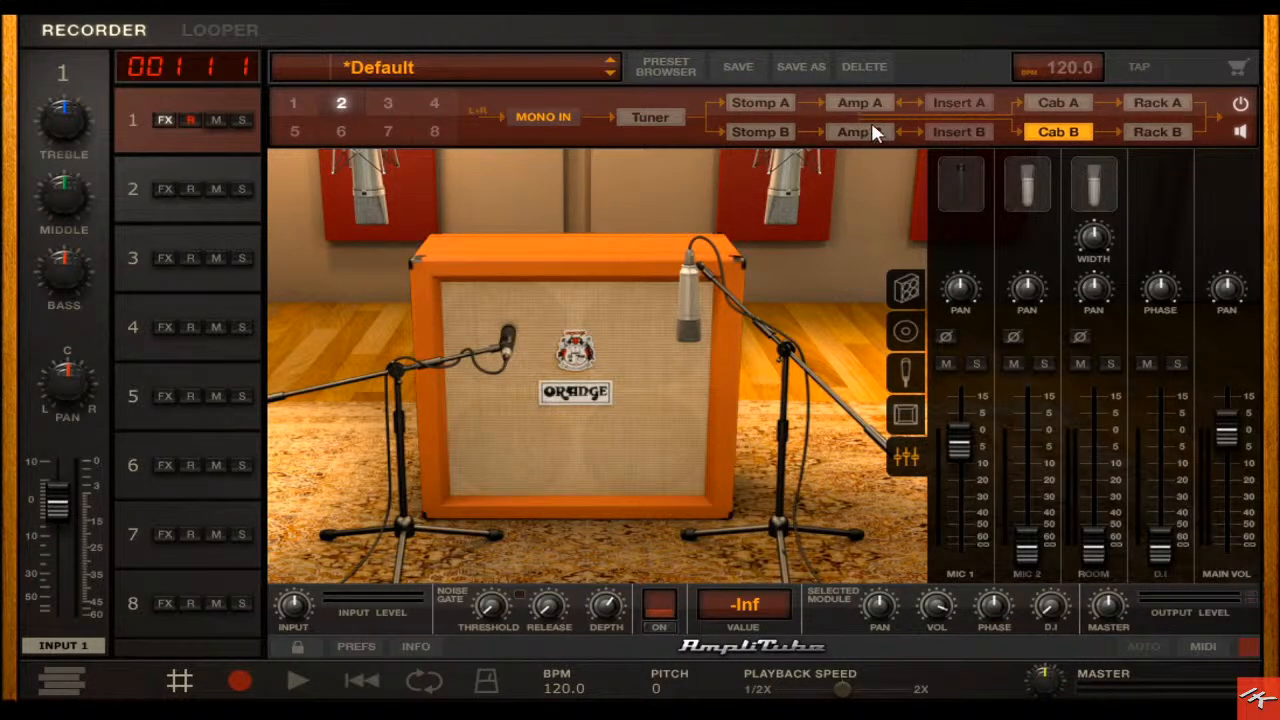
- Change Cab B's mic 1 to the Ribbon 160
click(862, 131)
click(1060, 137)
click(908, 383)
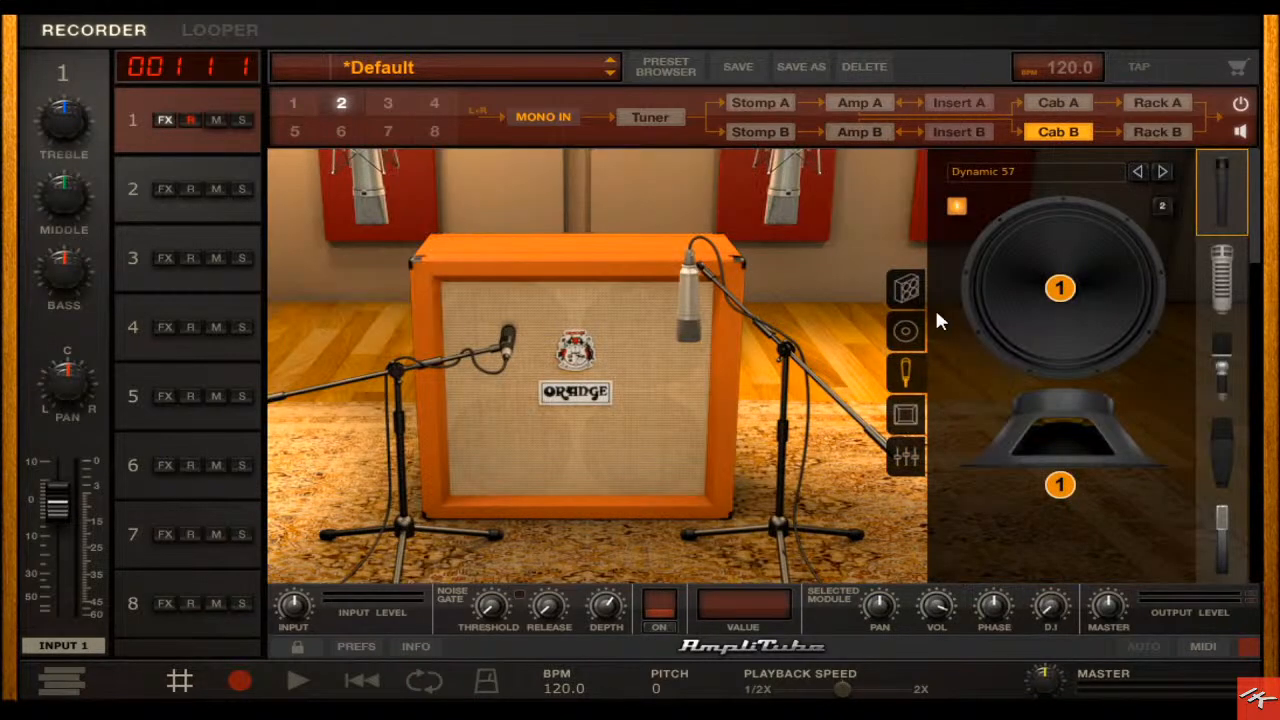
click(1092, 170)
mouse_move(1160, 220)
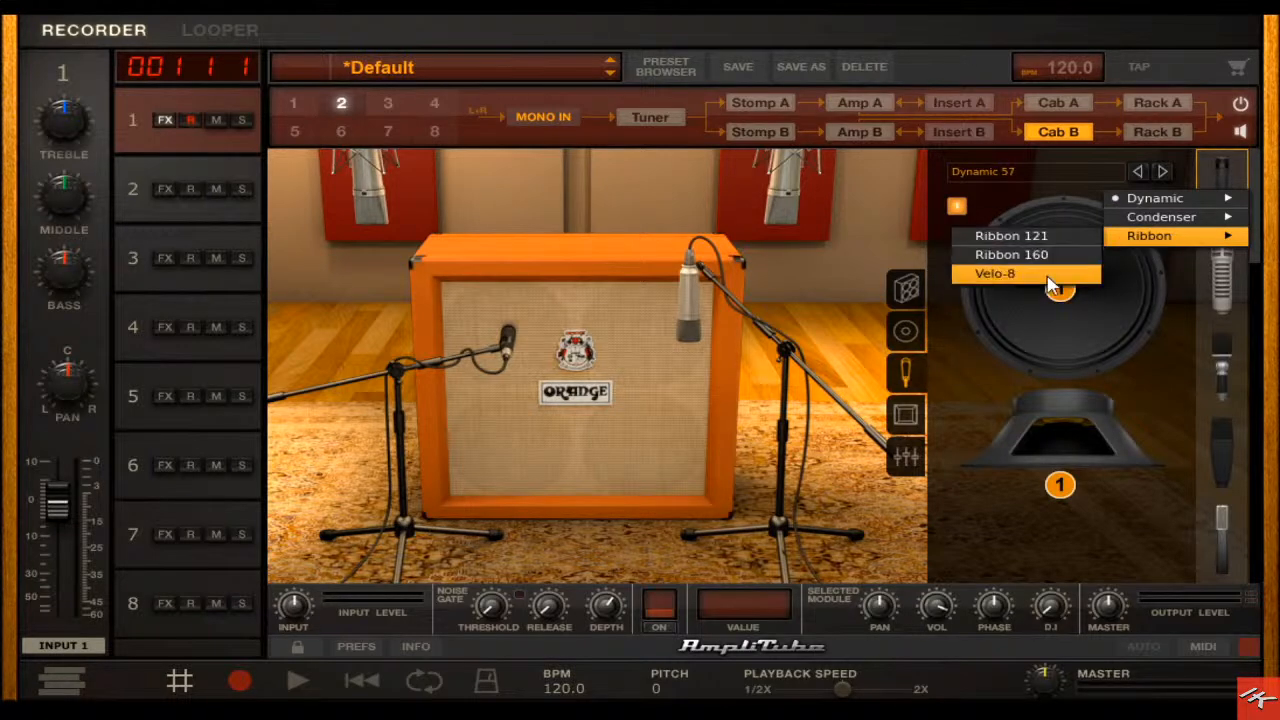
click(1066, 254)
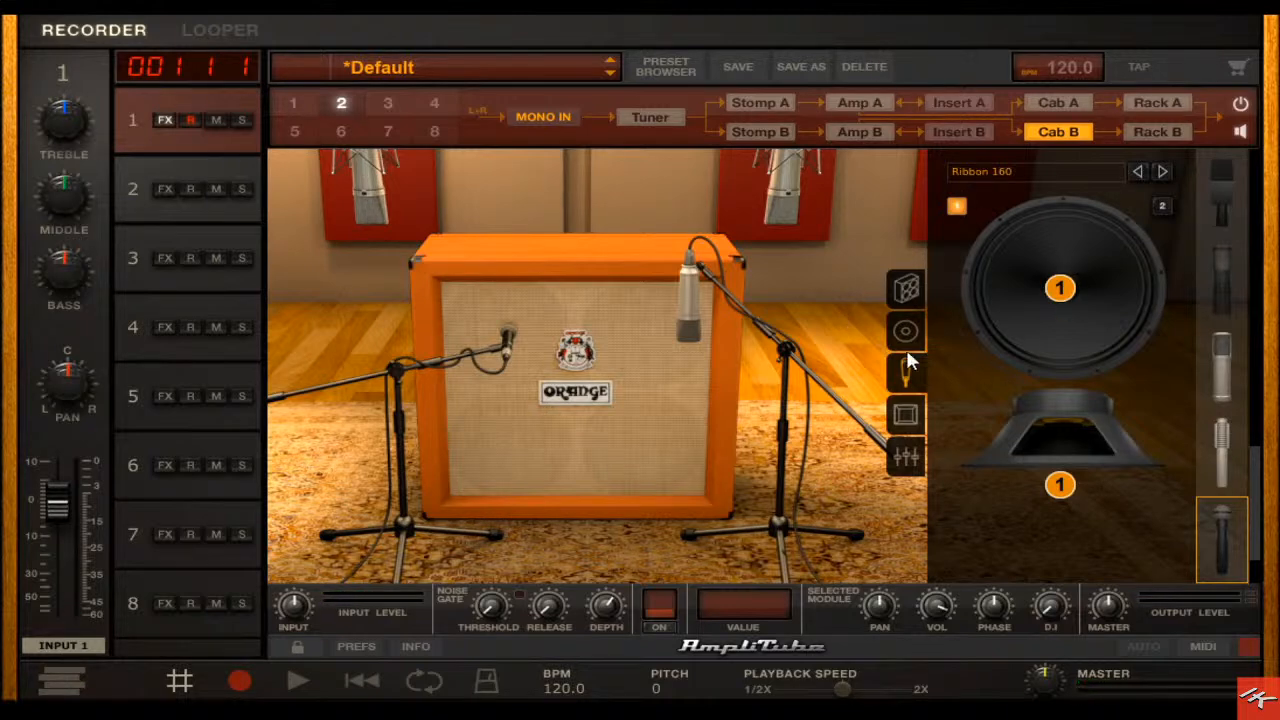
- Set Cab B's mic 2 to None and check the cabinet's mixer
click(1162, 206)
click(1066, 171)
click(1132, 197)
click(906, 456)
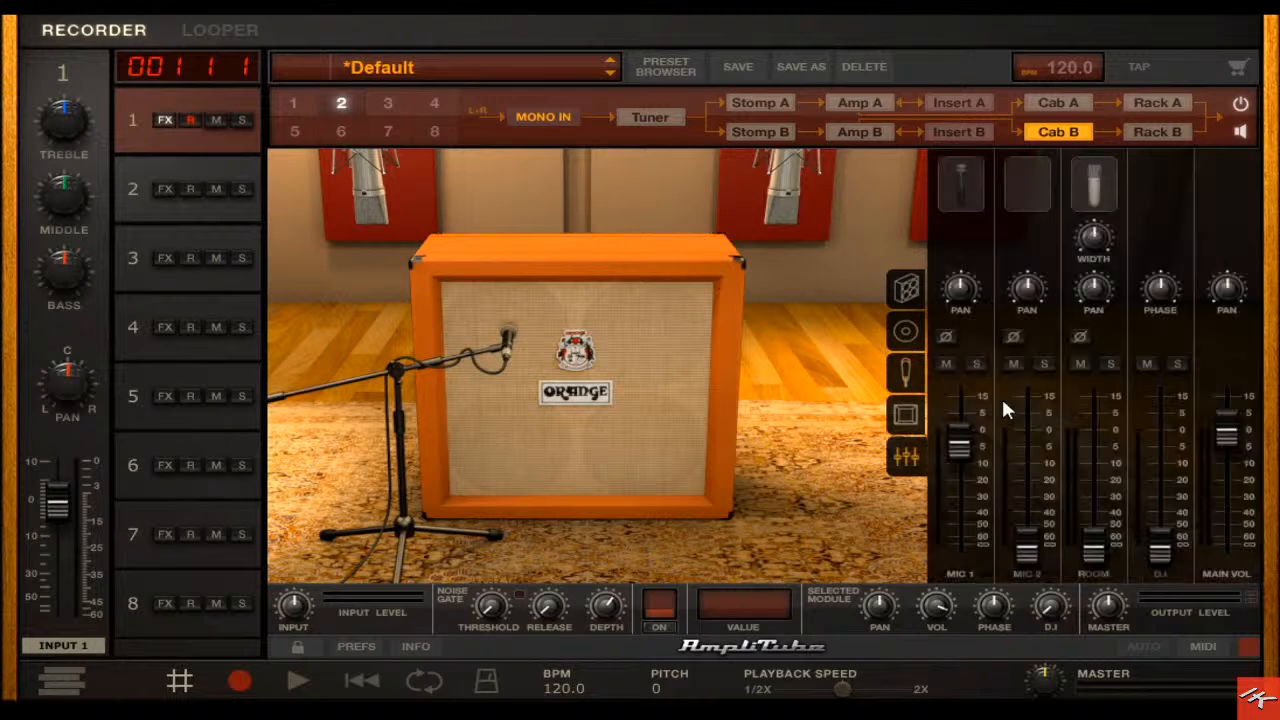
- Check Cab A's mixer and set its mic 2 to None
click(1058, 102)
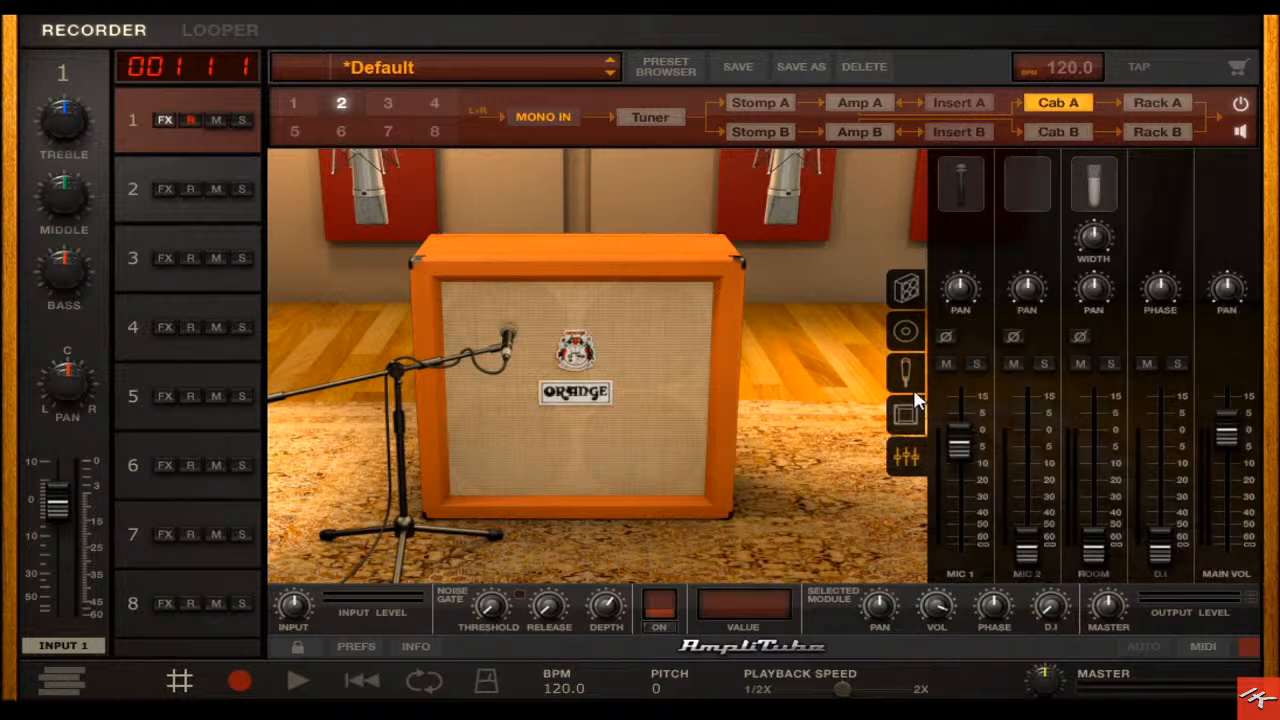
click(906, 288)
click(906, 456)
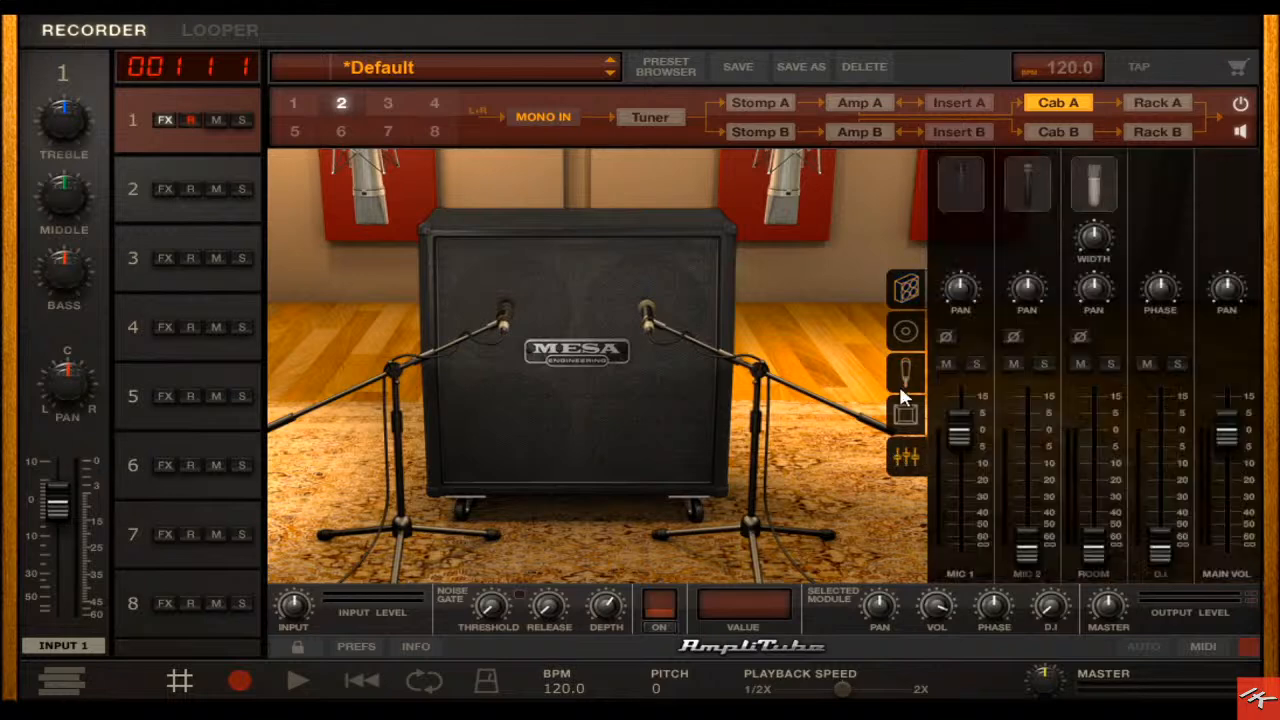
click(906, 368)
click(1160, 207)
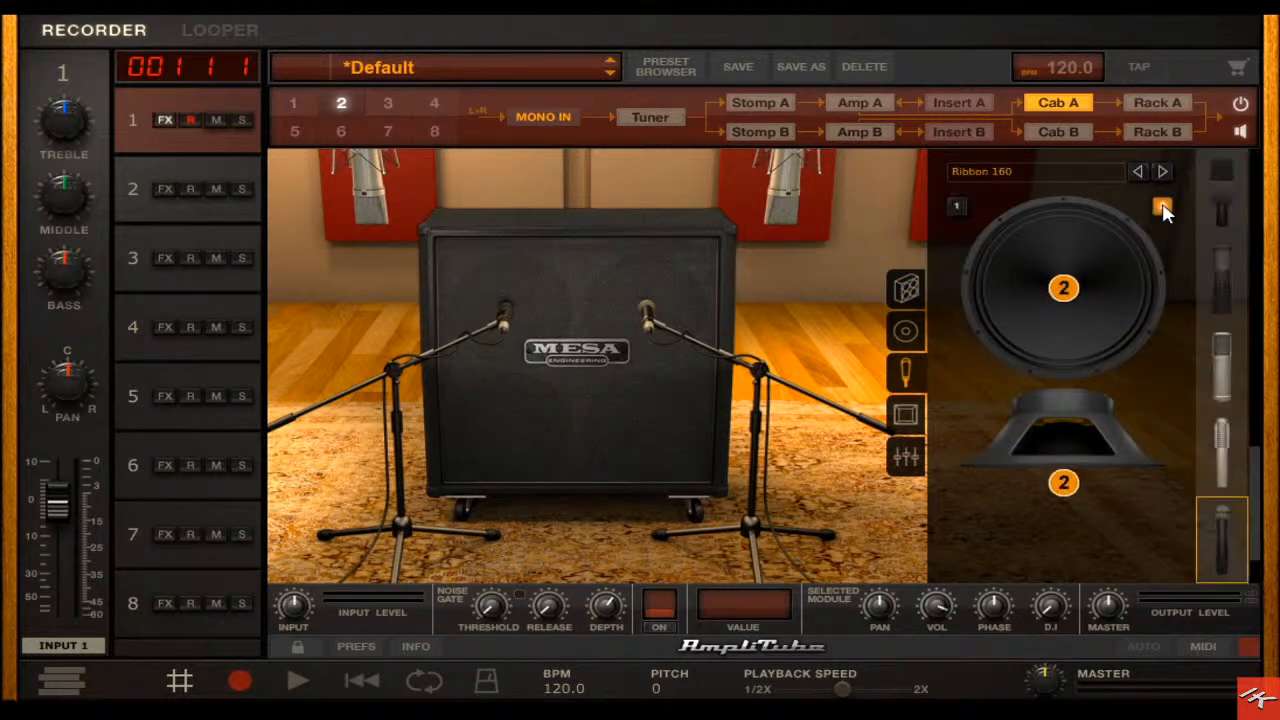
click(1067, 184)
click(1142, 199)
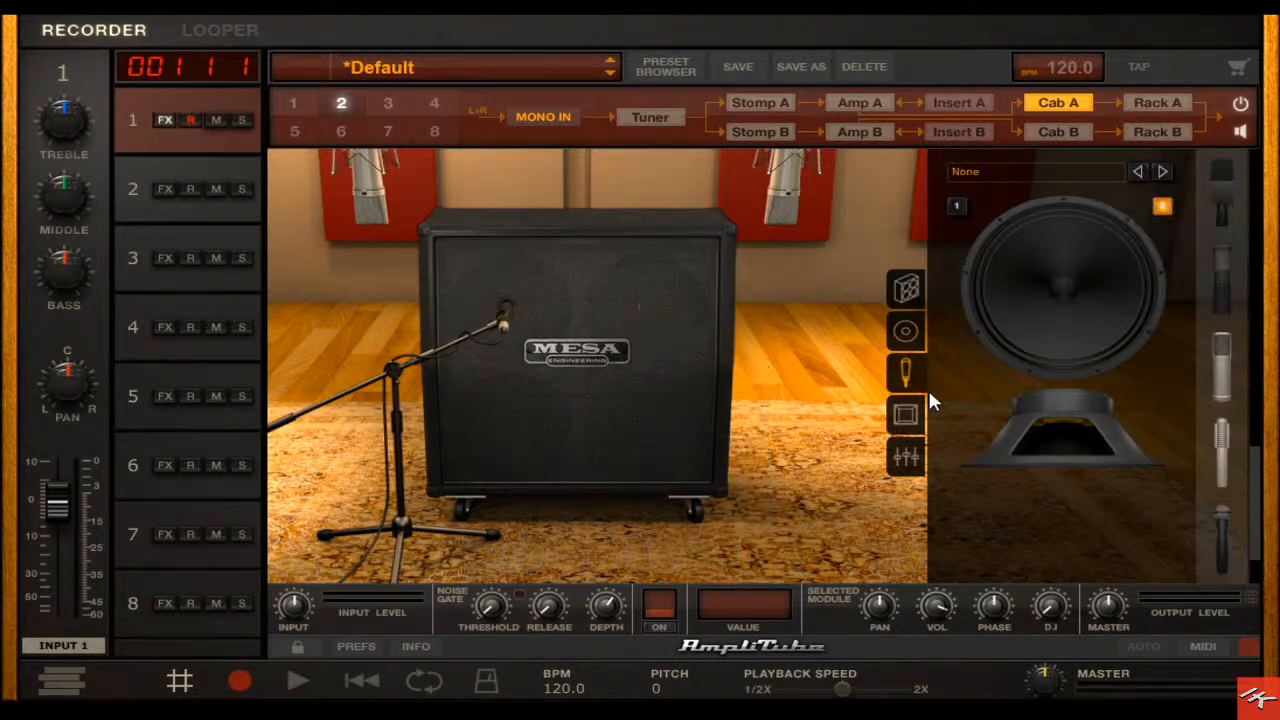
- Pan Cab A to 50.0L and Cab B to 50.0R, and open Rack A
click(906, 460)
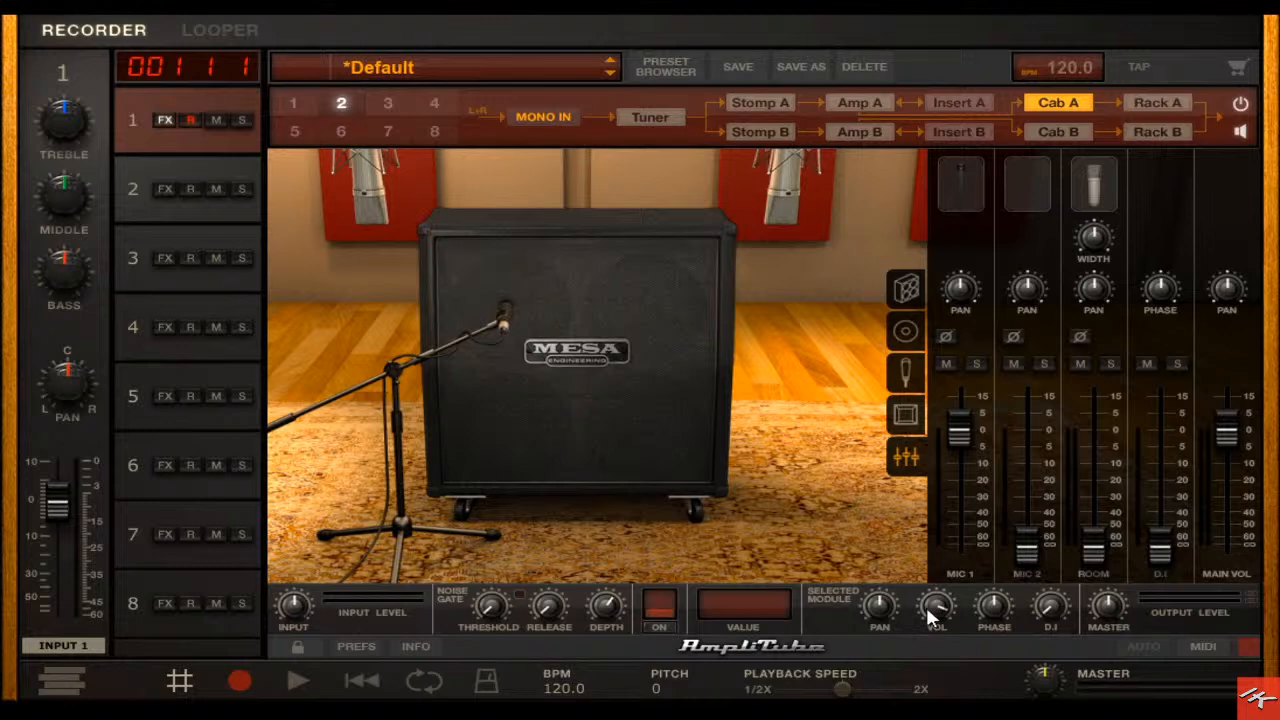
click(879, 612)
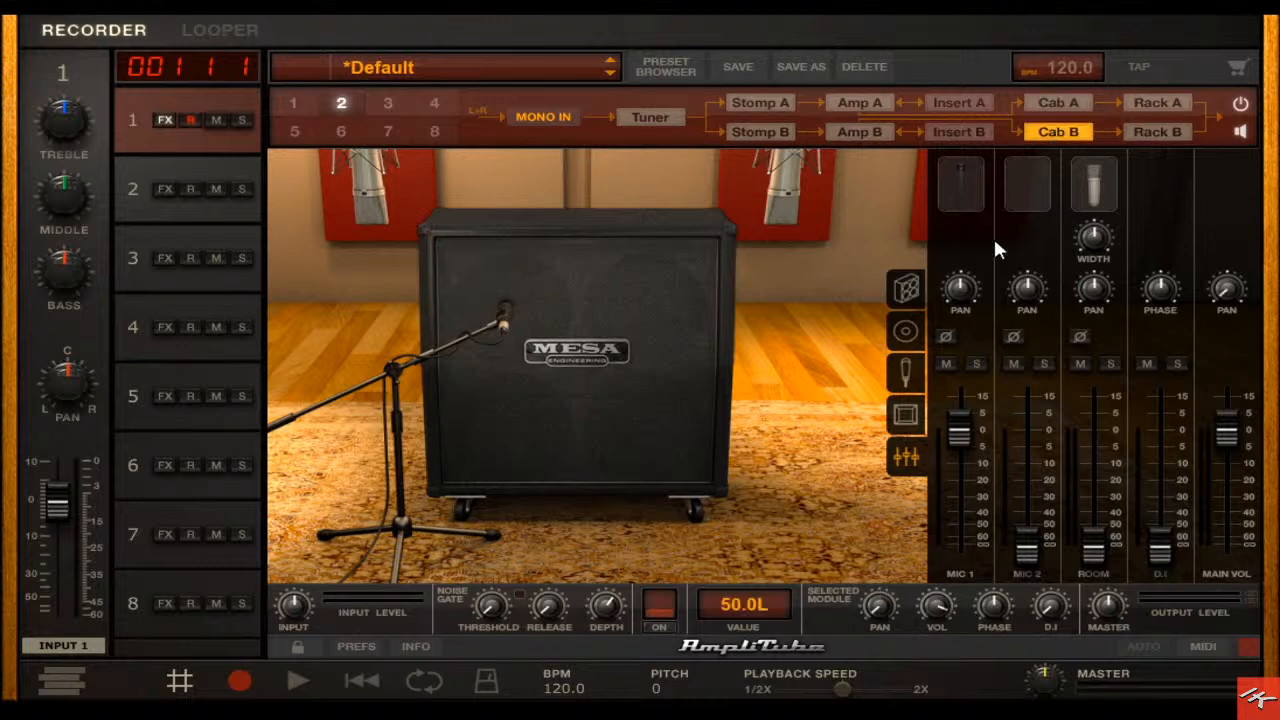
click(1158, 104)
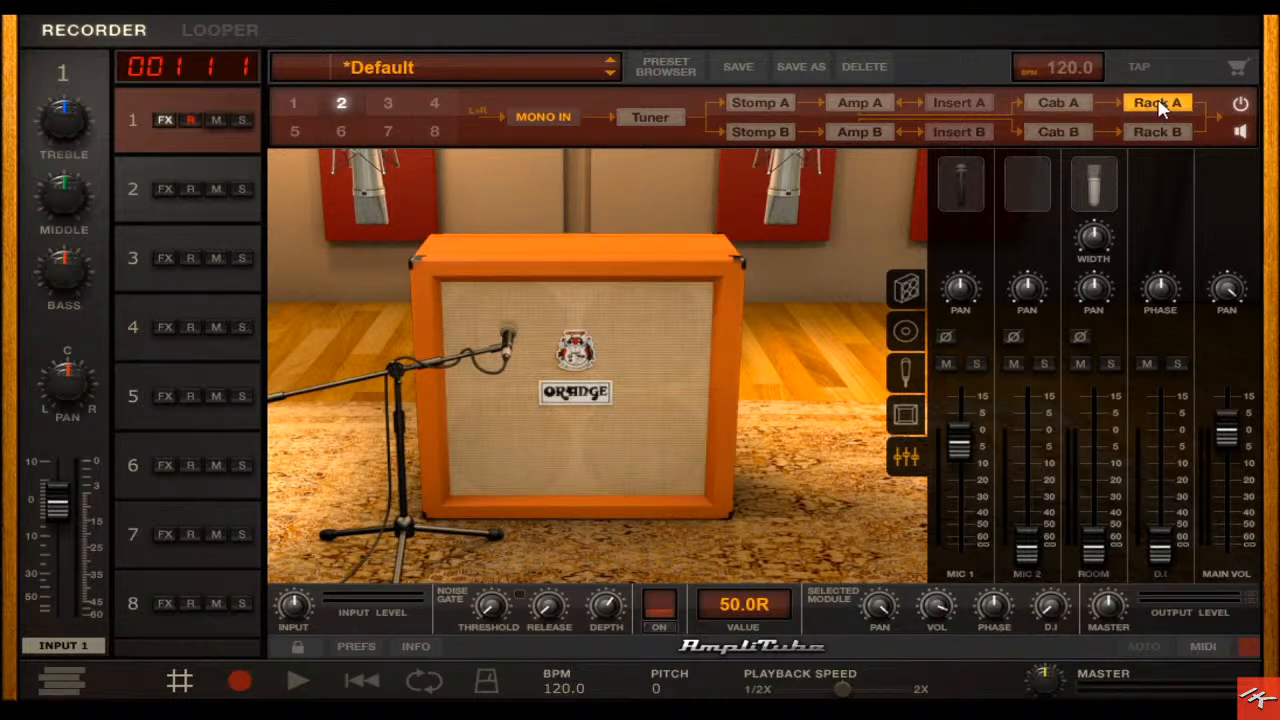
- Reset the pan of Cab A and Cab B to the default
click(1162, 132)
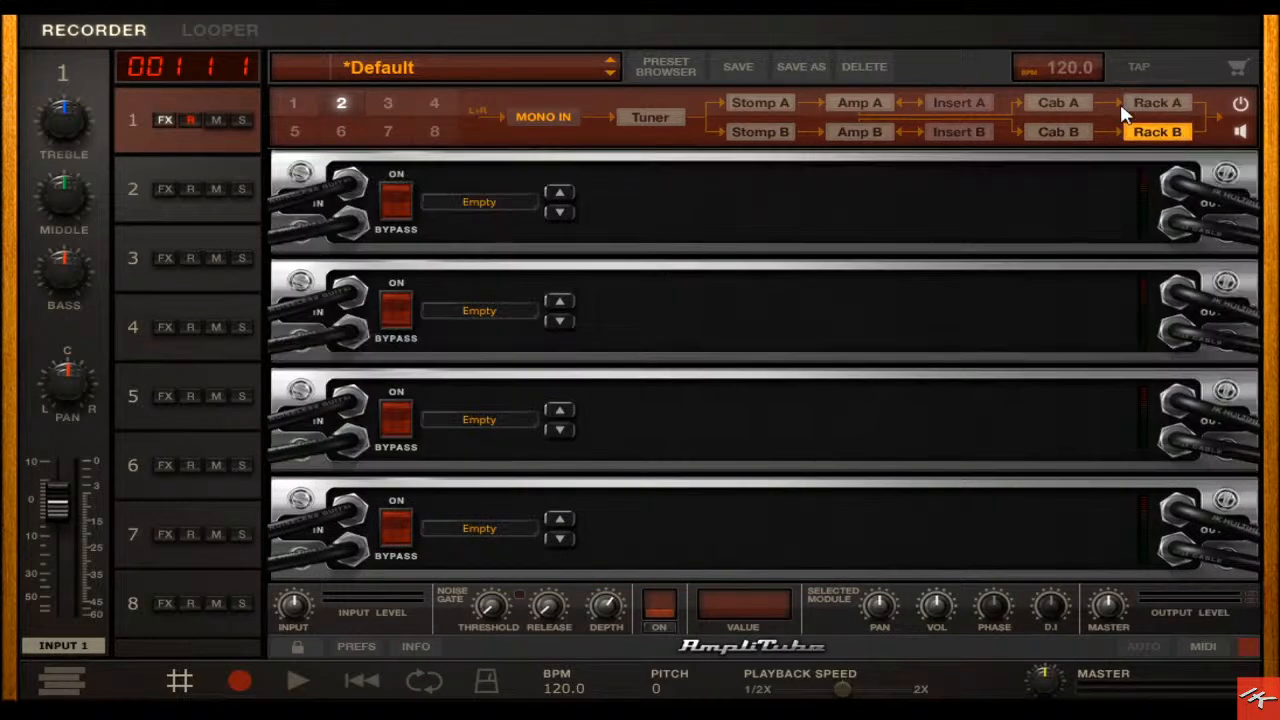
click(1054, 101)
double_click(876, 607)
click(1070, 133)
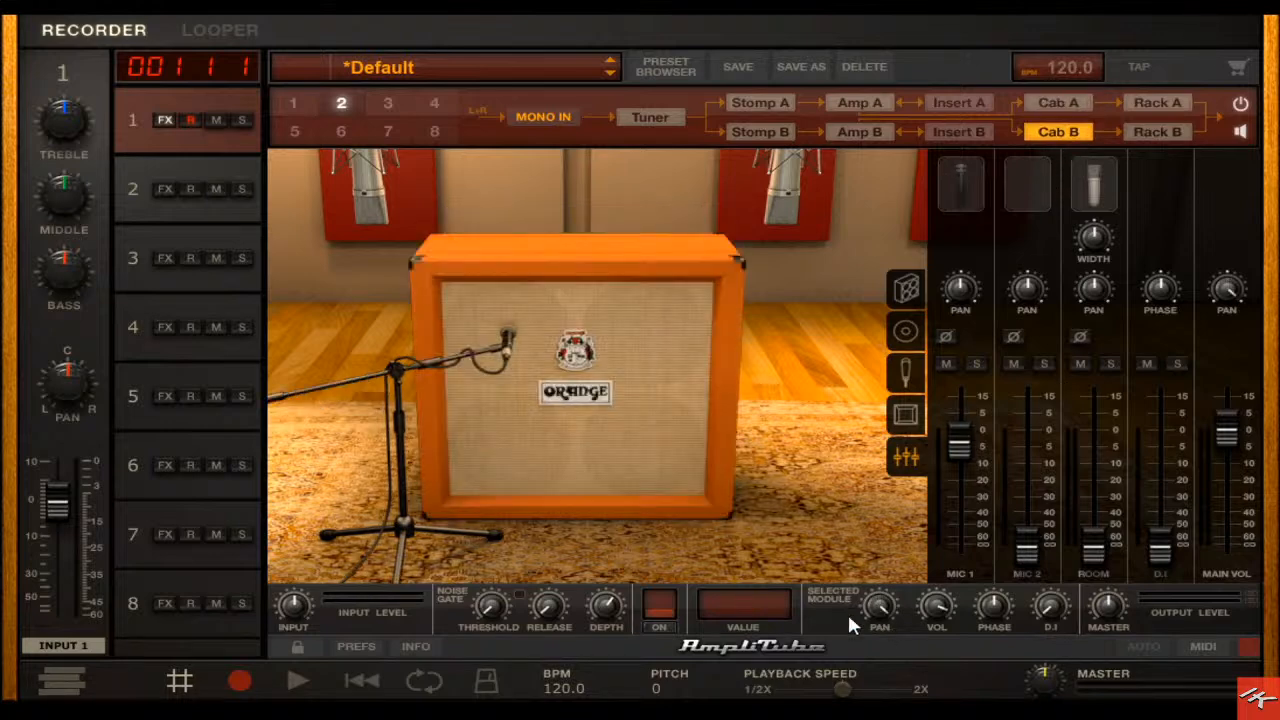
click(1158, 103)
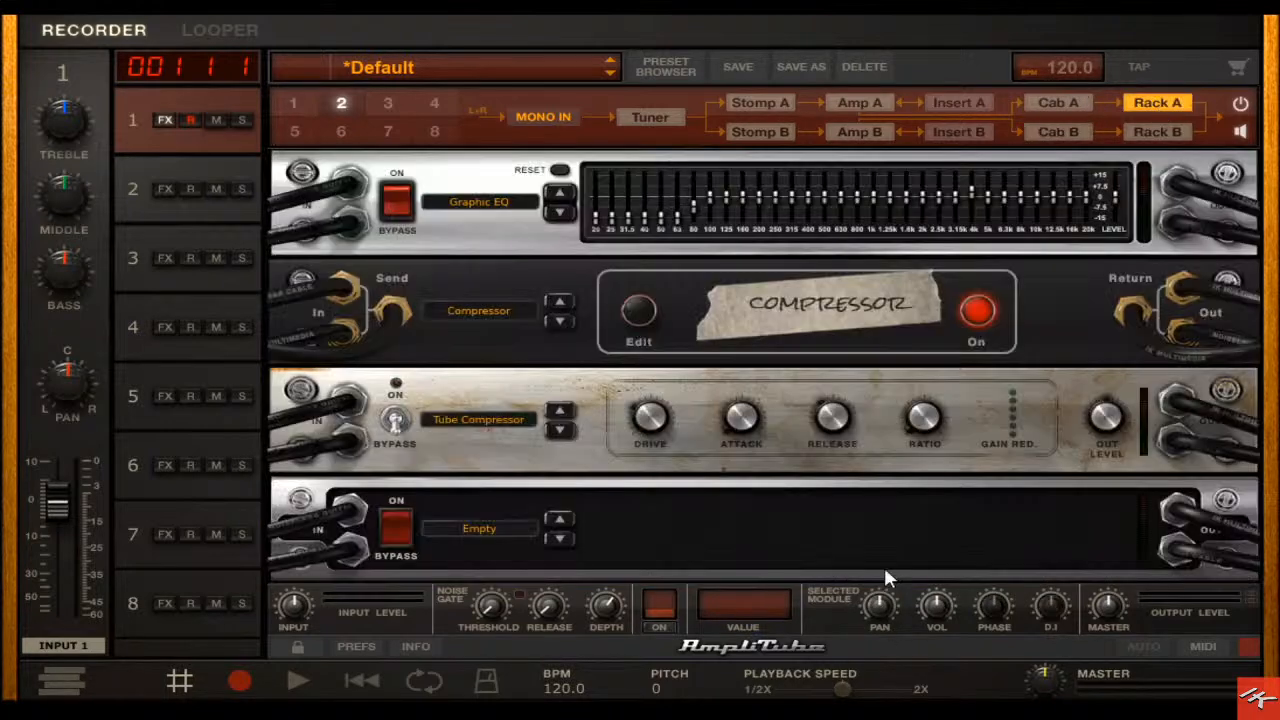
right_click(1006, 488)
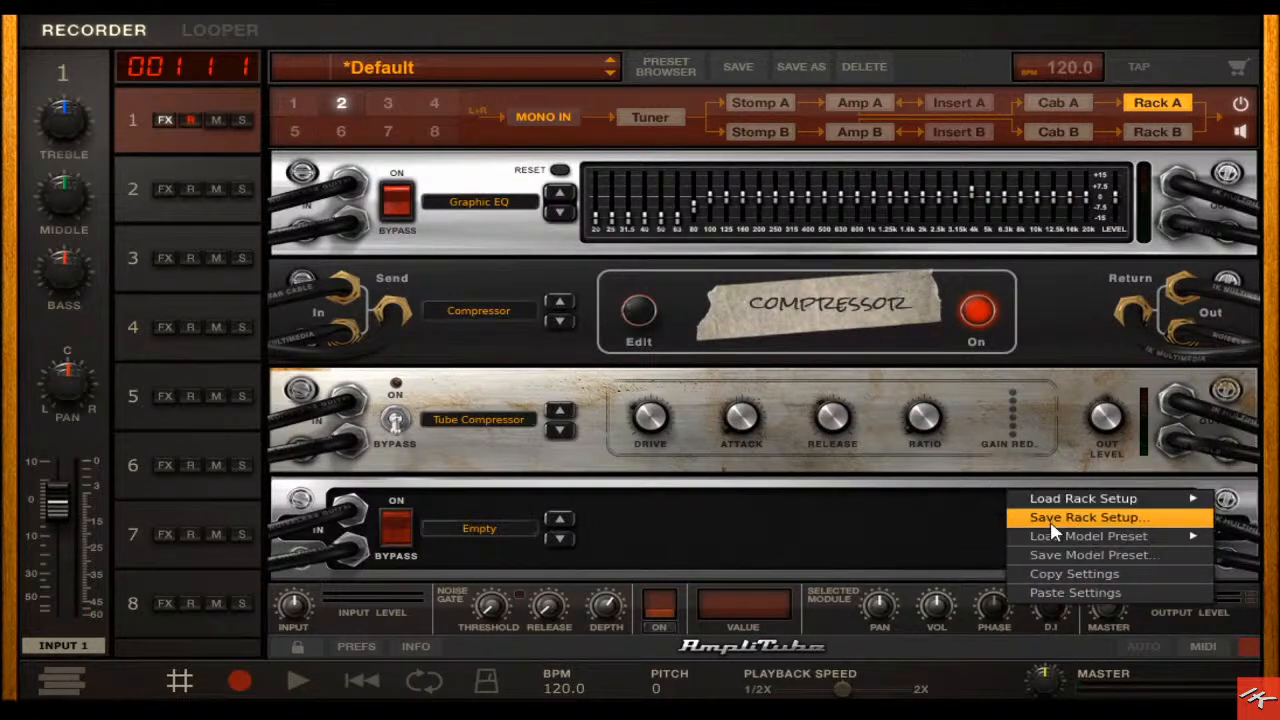
click(986, 518)
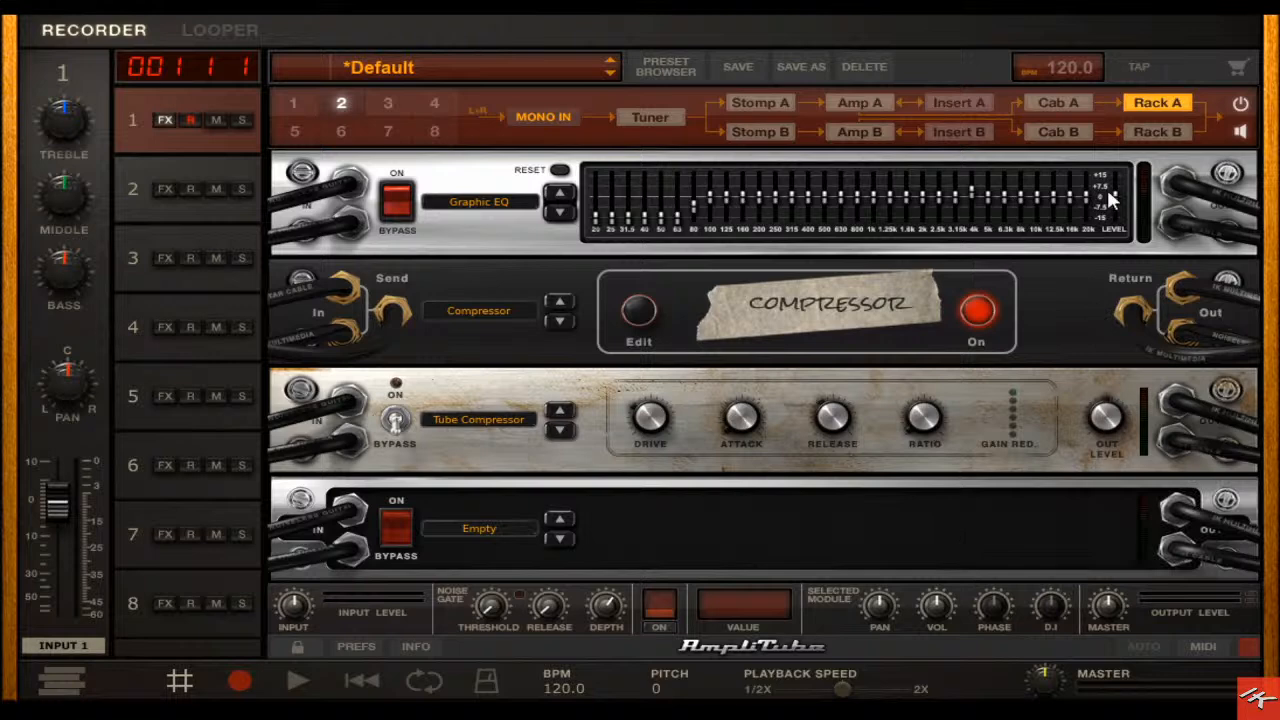
- Load the Metal Starter rack setup into Rack B and switch on its Graphic EQ
click(1157, 131)
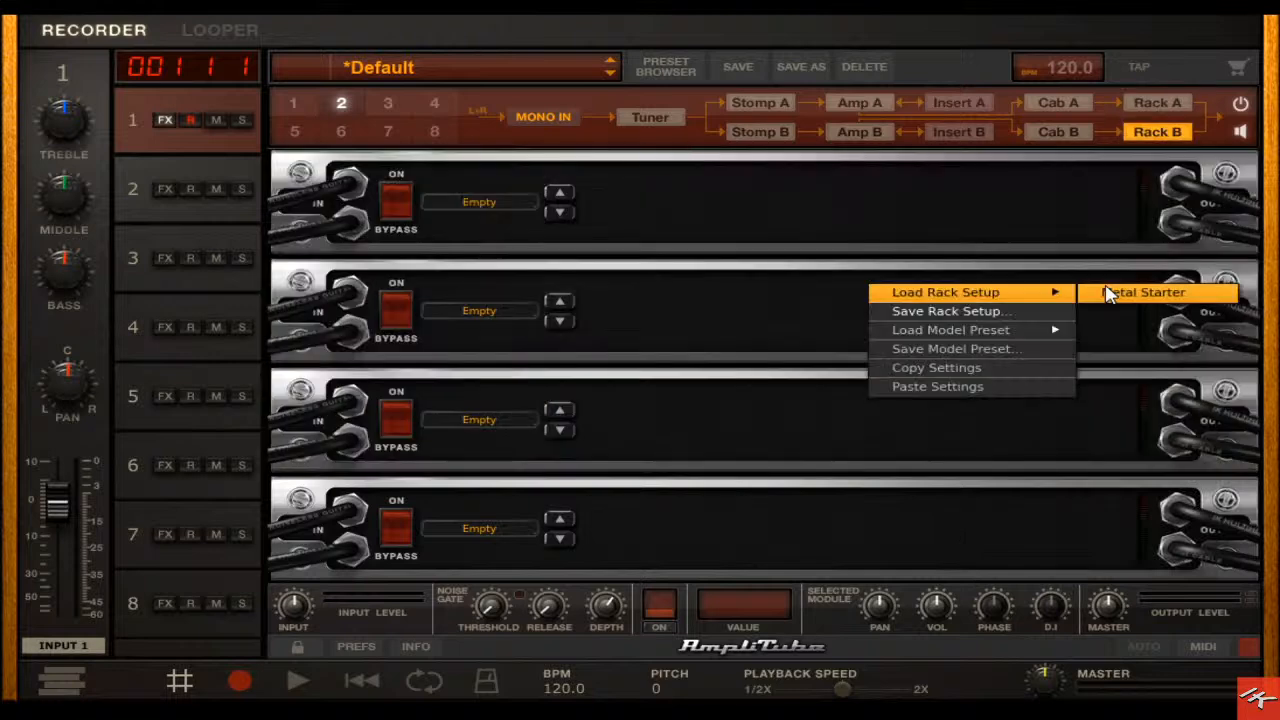
click(1108, 294)
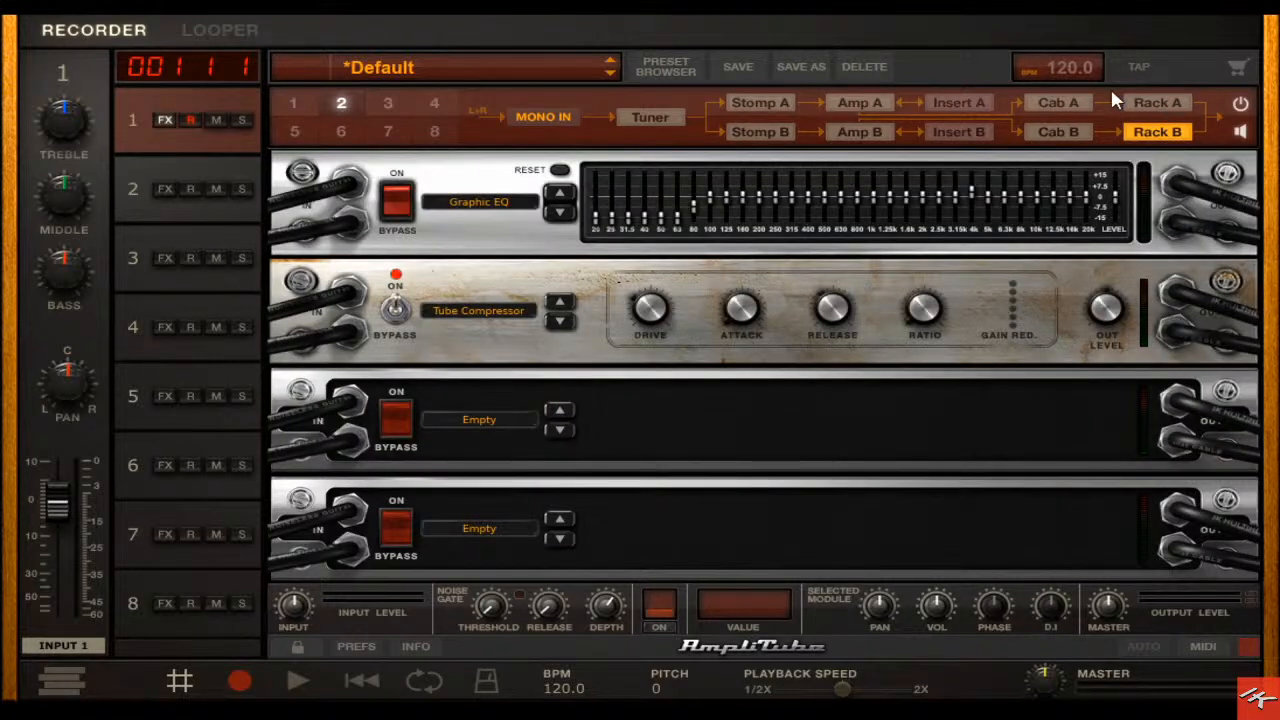
click(396, 200)
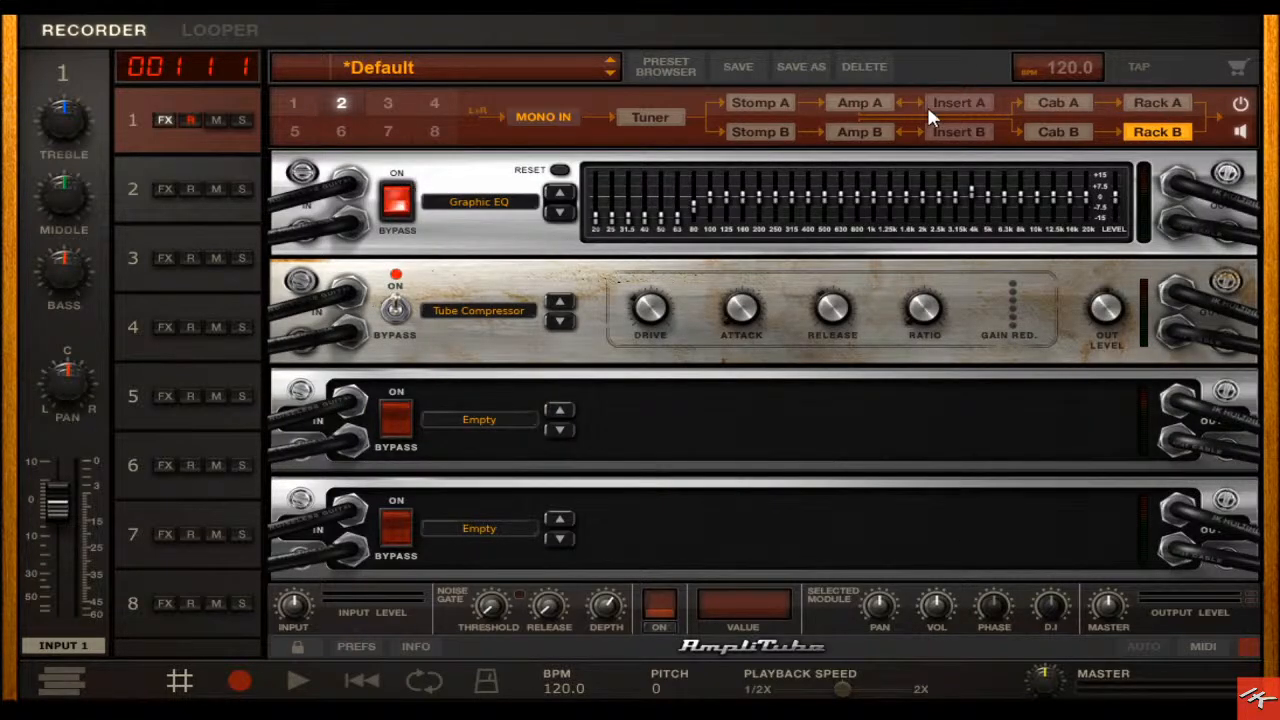
click(1064, 131)
click(1163, 129)
right_click(1066, 405)
mouse_move(1105, 417)
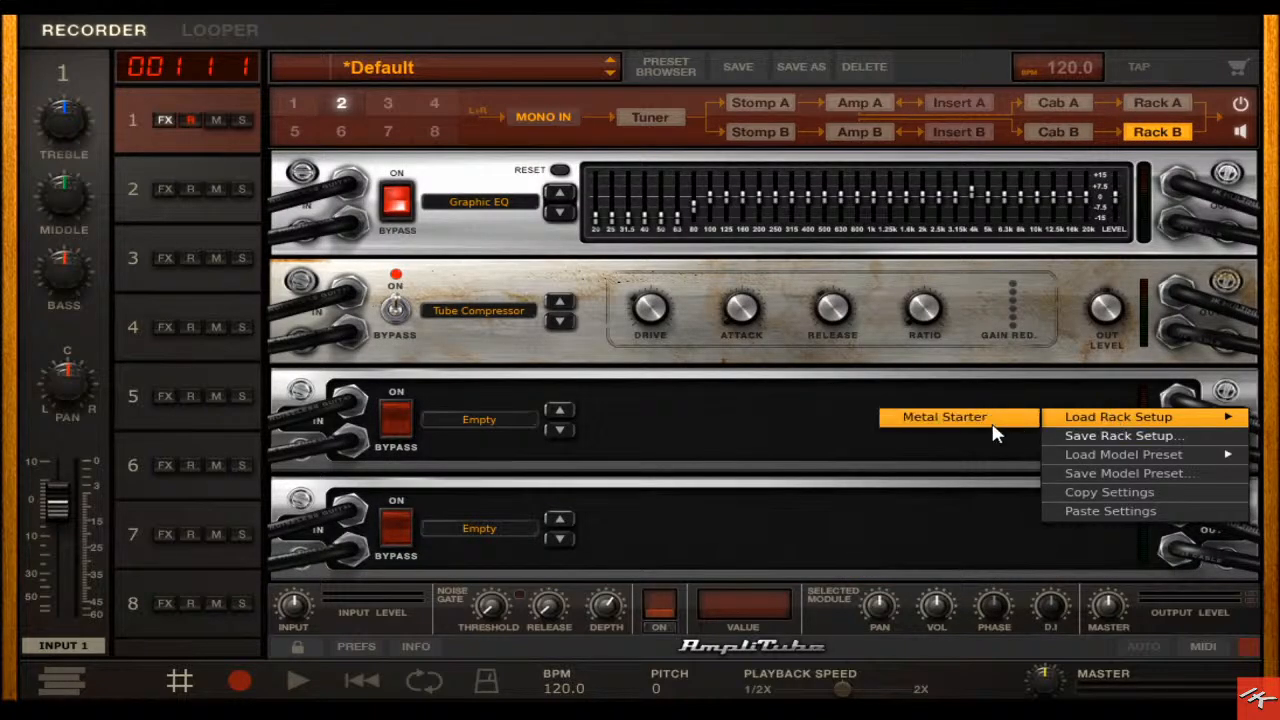
click(793, 391)
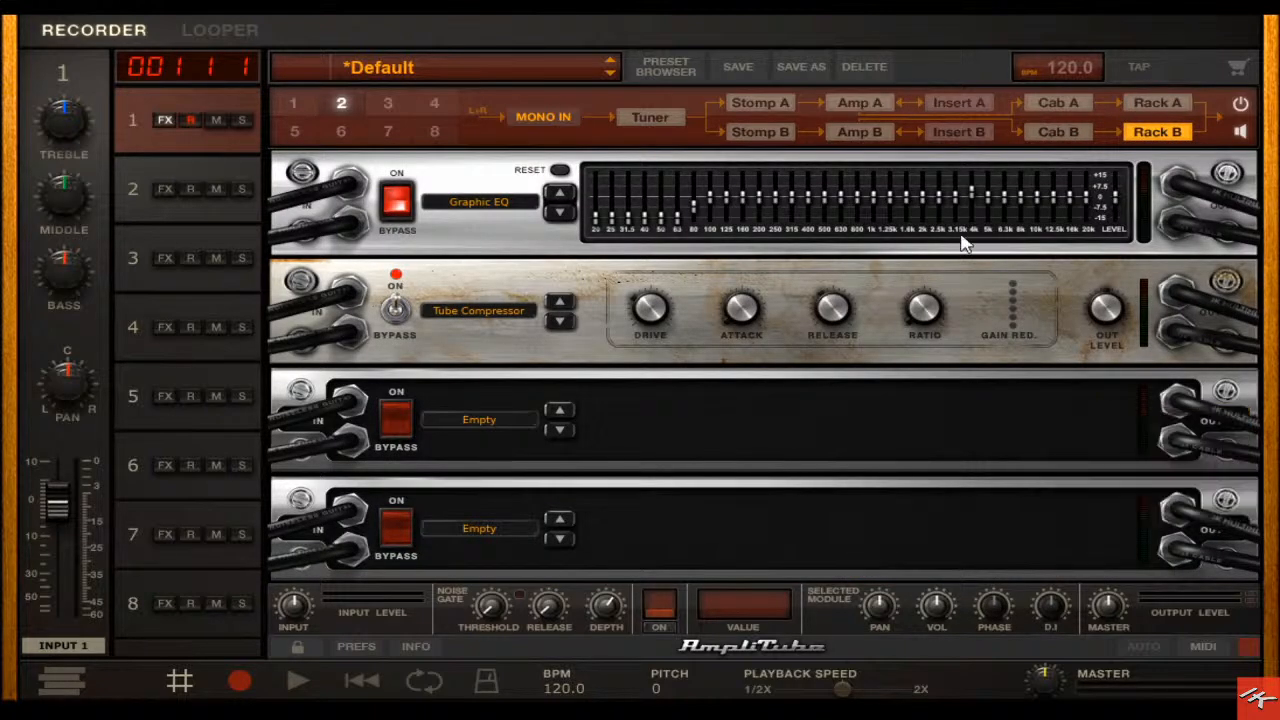
- Pan Rack A to 50.0L and Rack B to 50.0R
click(1071, 128)
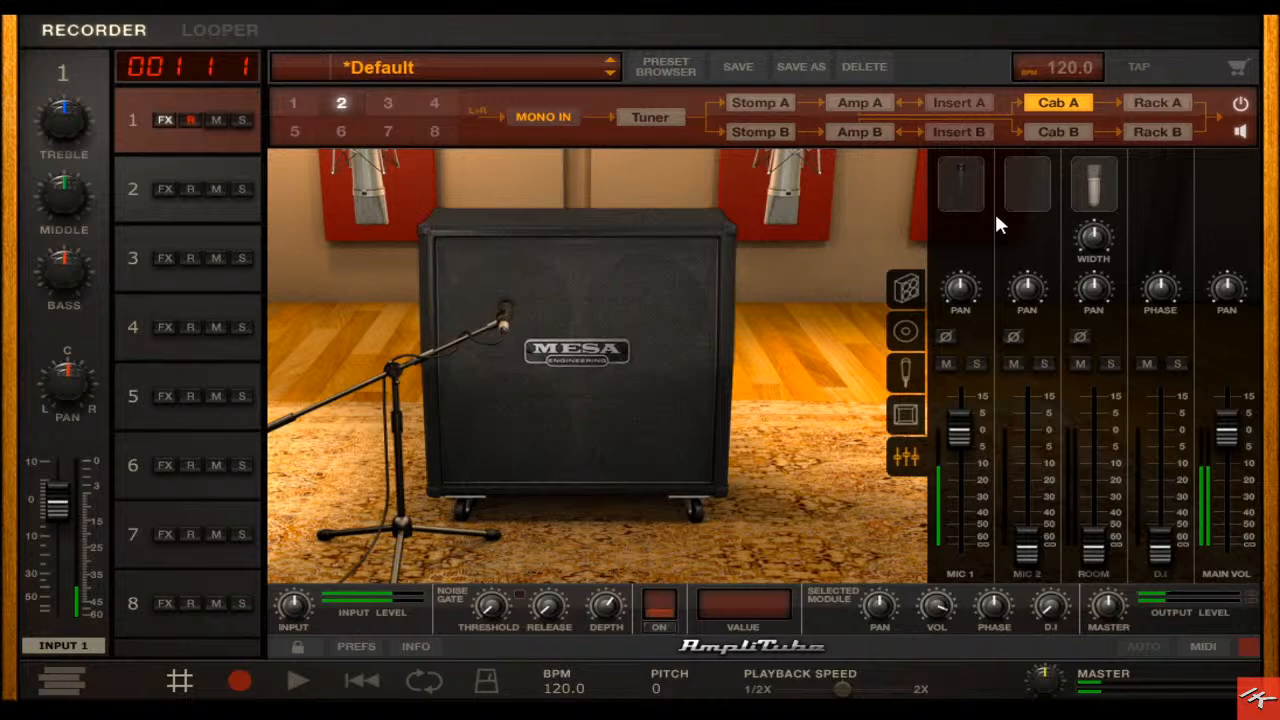
click(1157, 103)
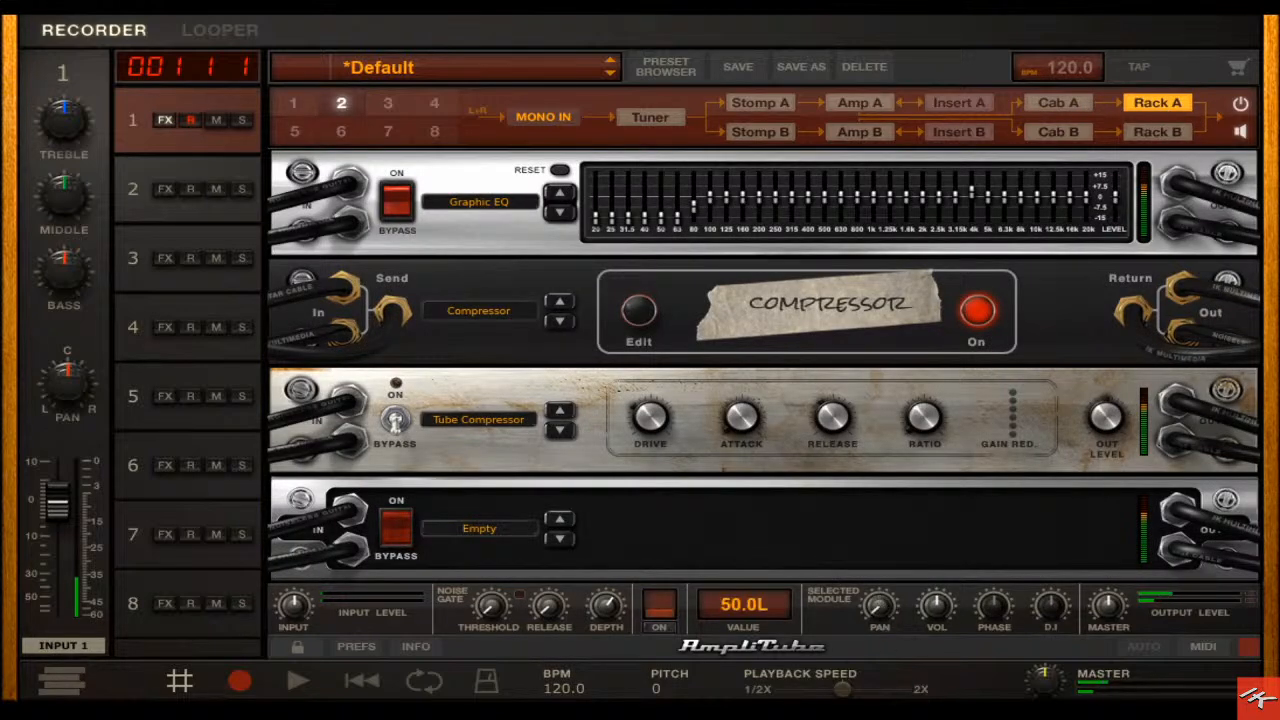
click(1157, 131)
drag(880, 627, 910, 440)
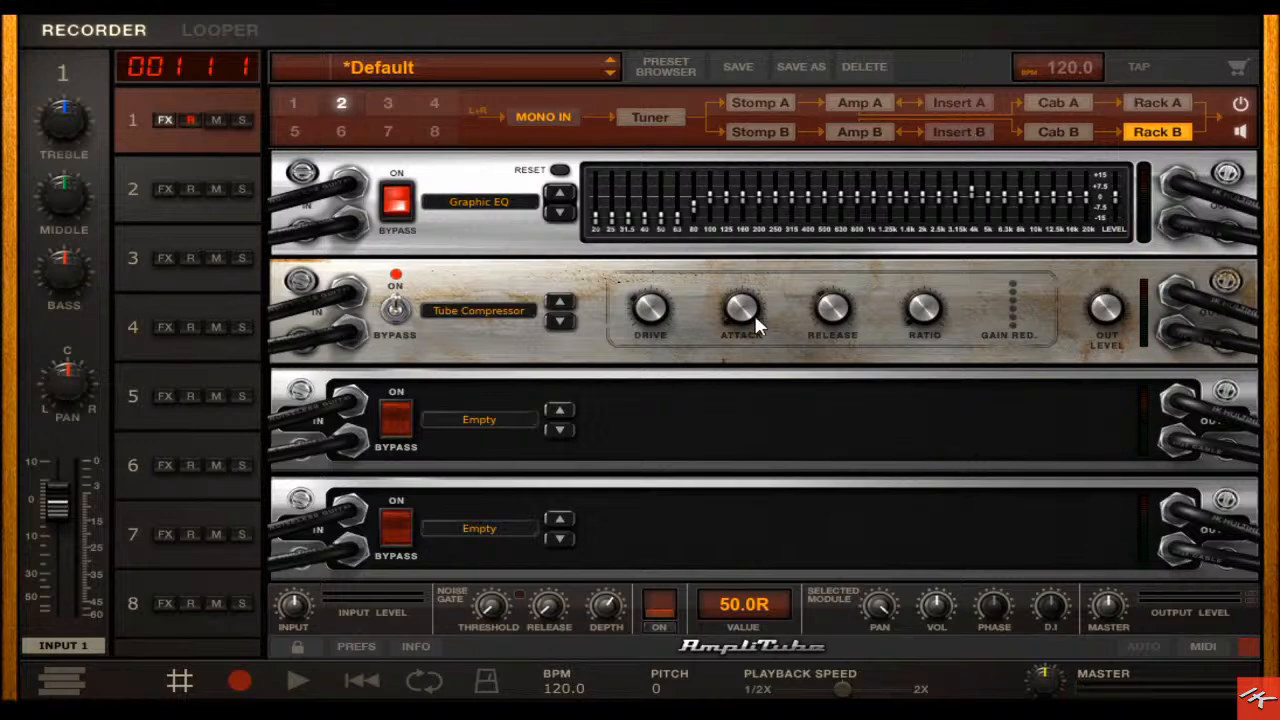
- Review the microphone and mixer settings of Cab A and Cab B and the effects in both racks
click(1052, 102)
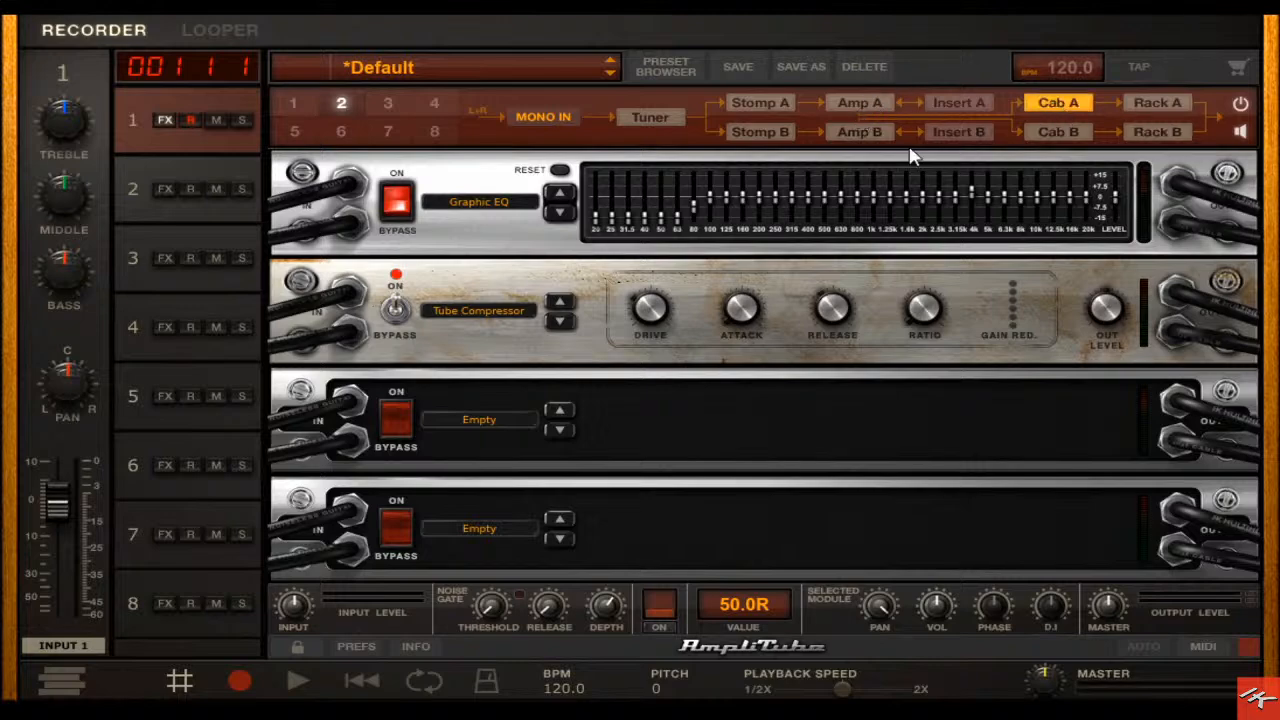
click(1060, 132)
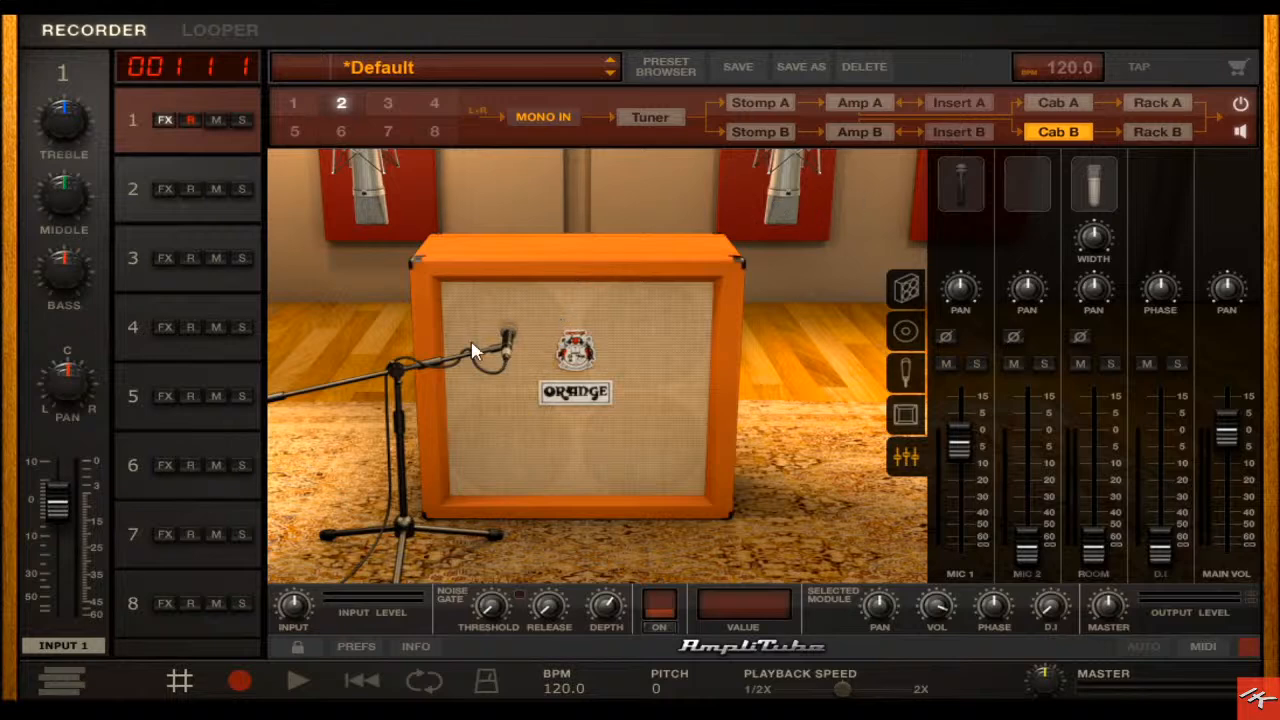
click(906, 370)
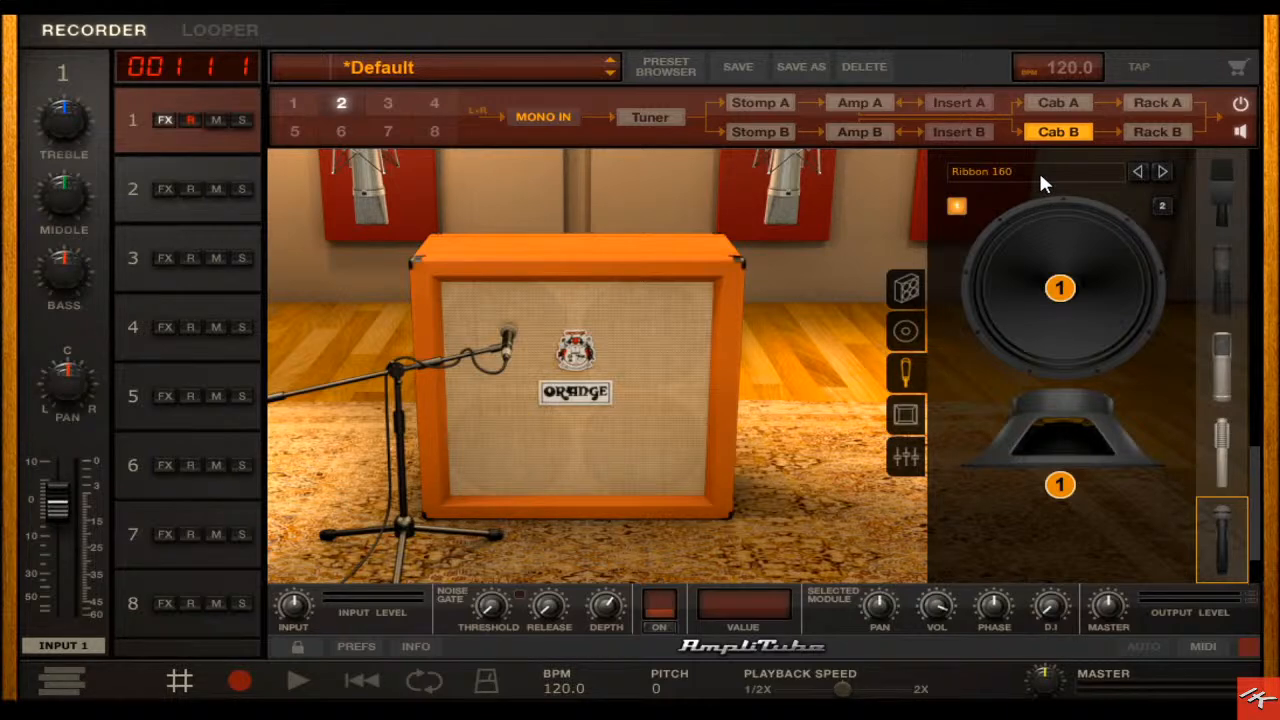
click(1056, 104)
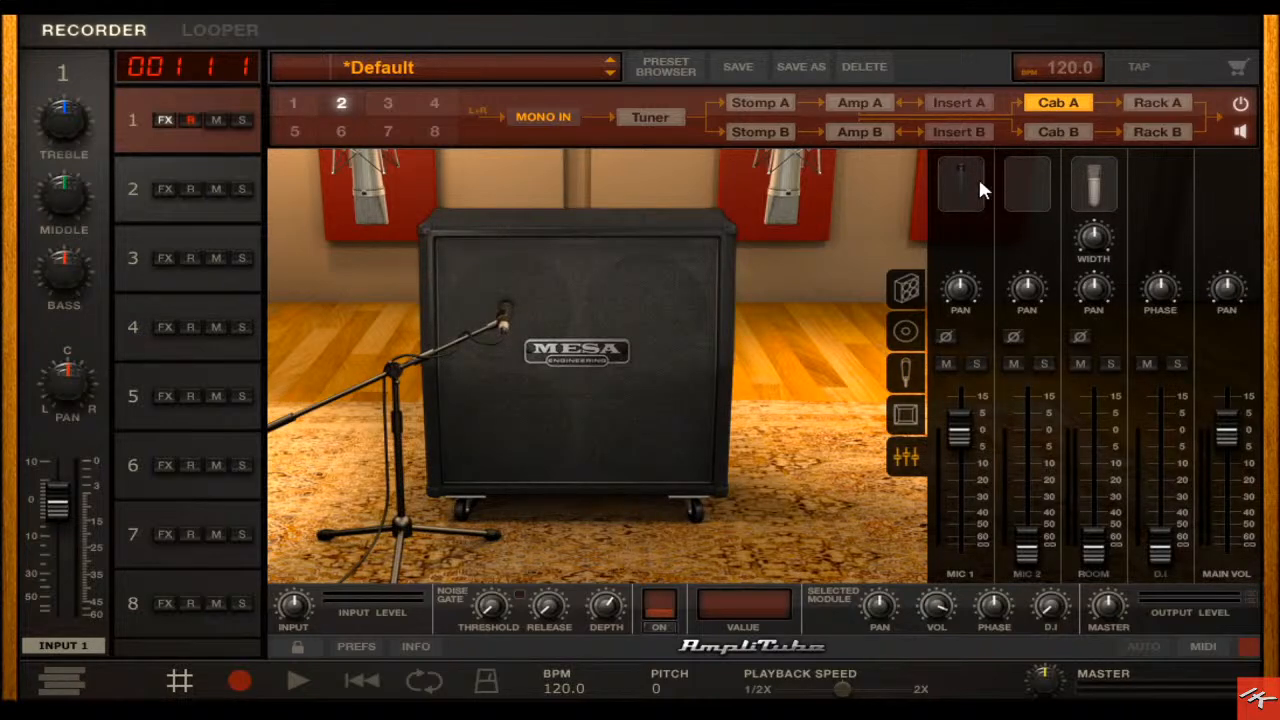
click(1052, 130)
click(906, 457)
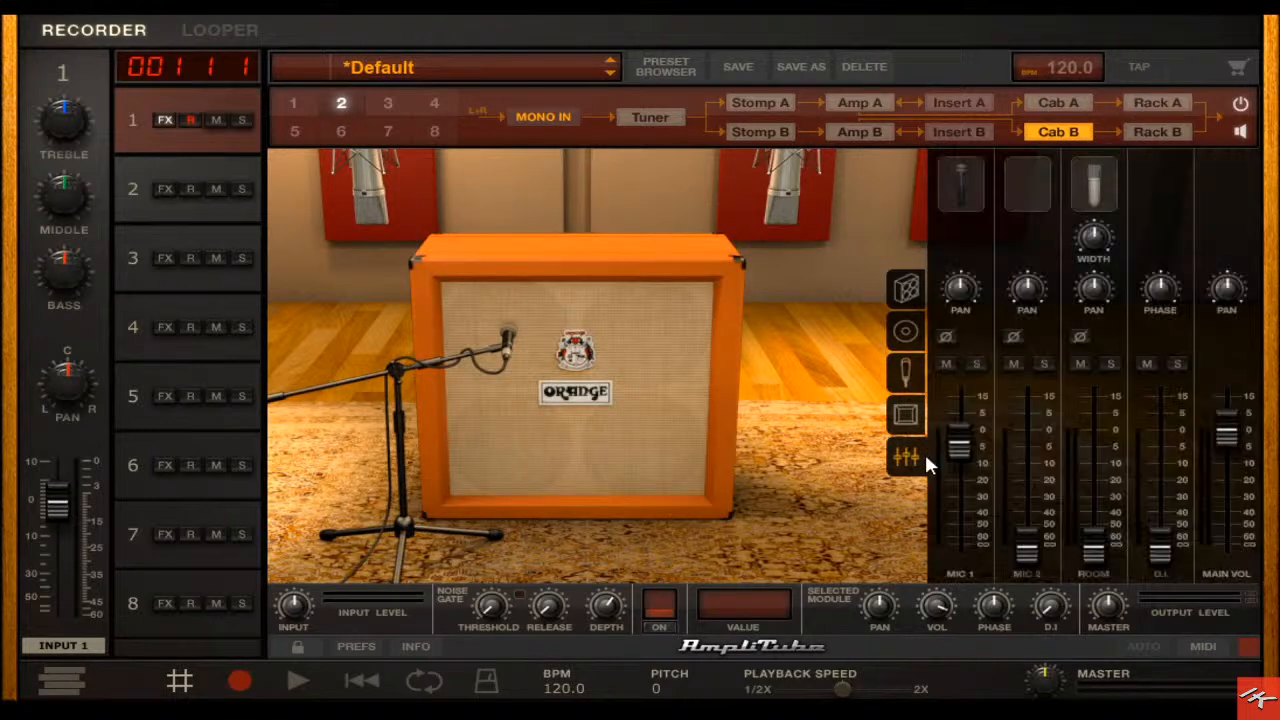
click(1157, 133)
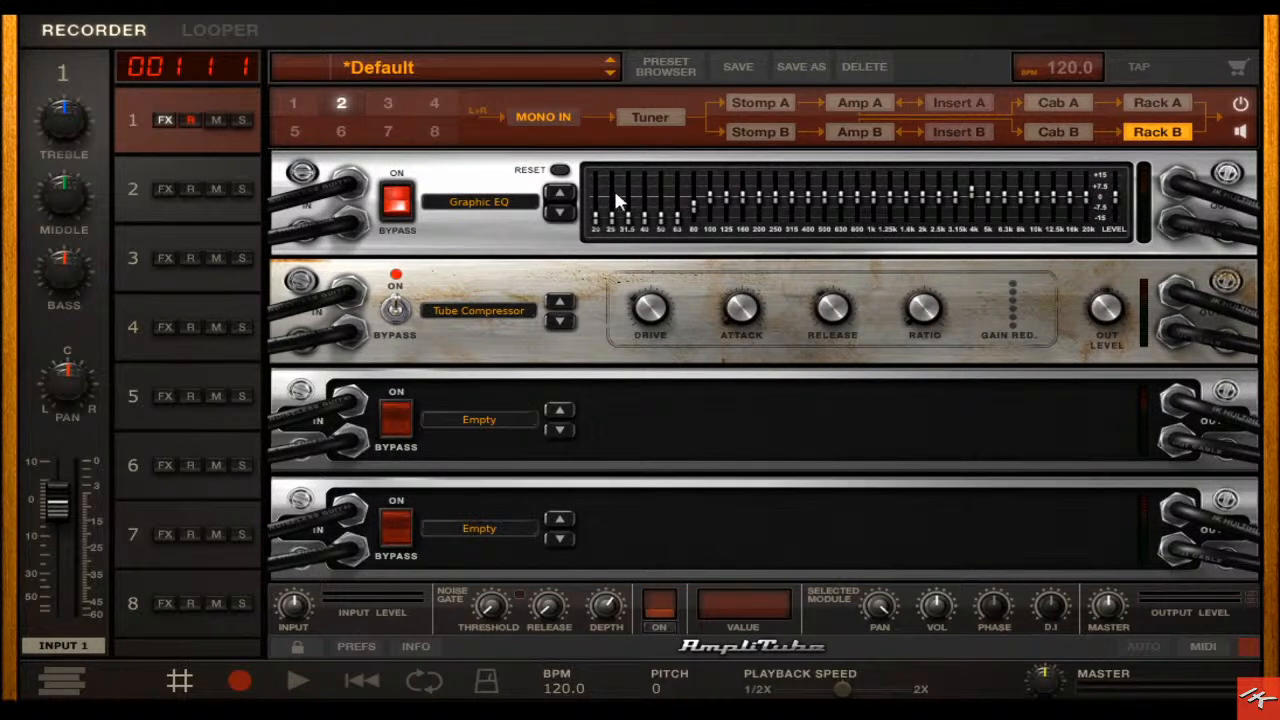
click(1153, 106)
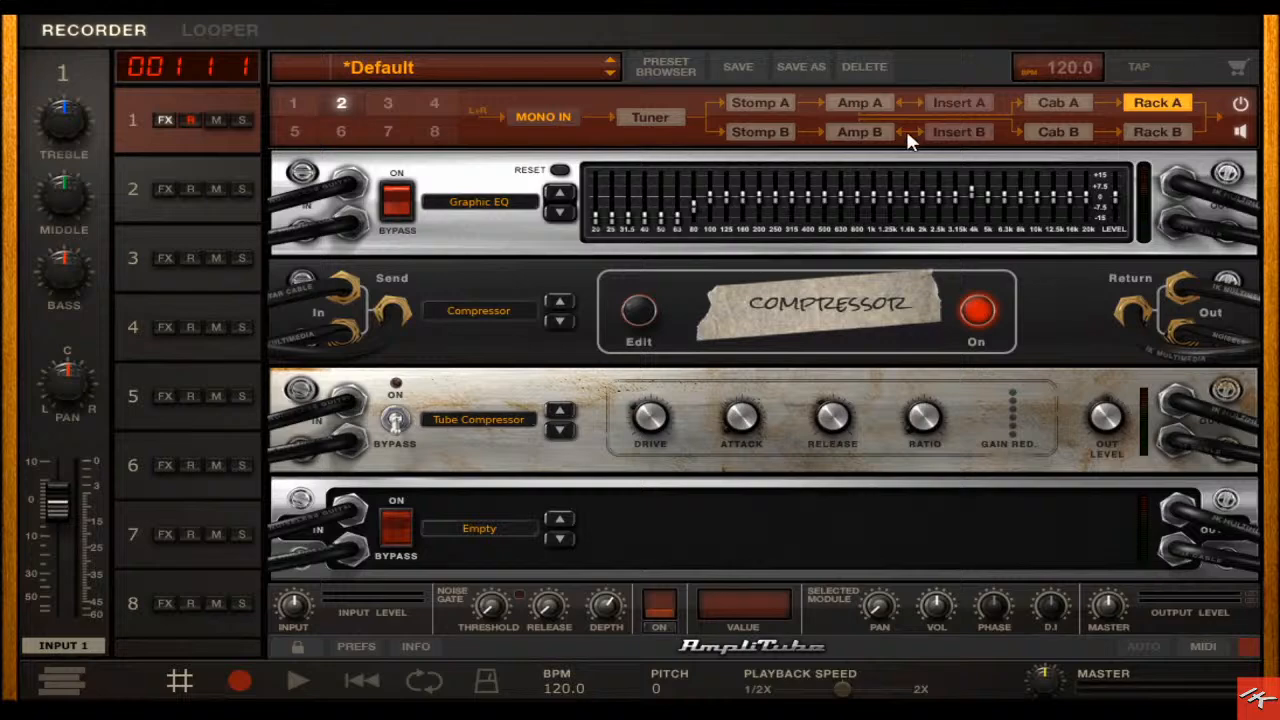
- Check the A-side pedals and amp, and set the Noise Gate of Hell threshold in Stomp B to 6.1
click(752, 137)
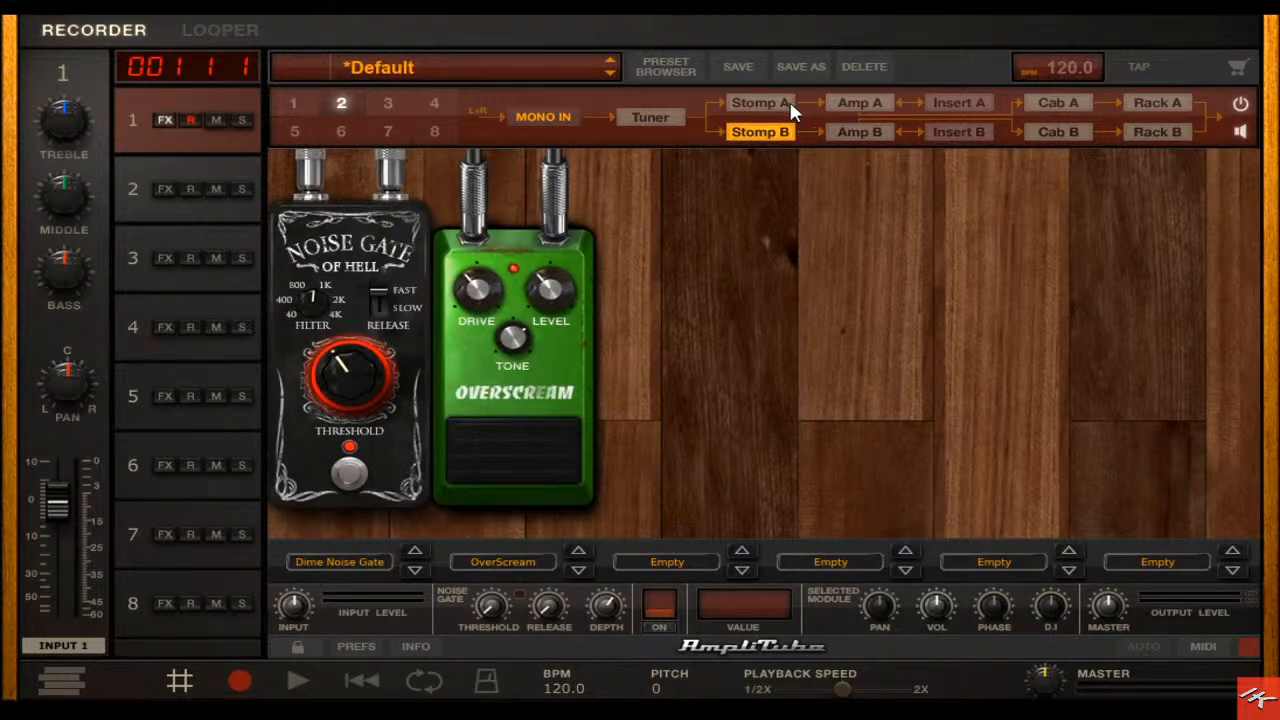
click(785, 104)
click(860, 104)
click(758, 133)
drag(344, 361, 369, 339)
click(860, 133)
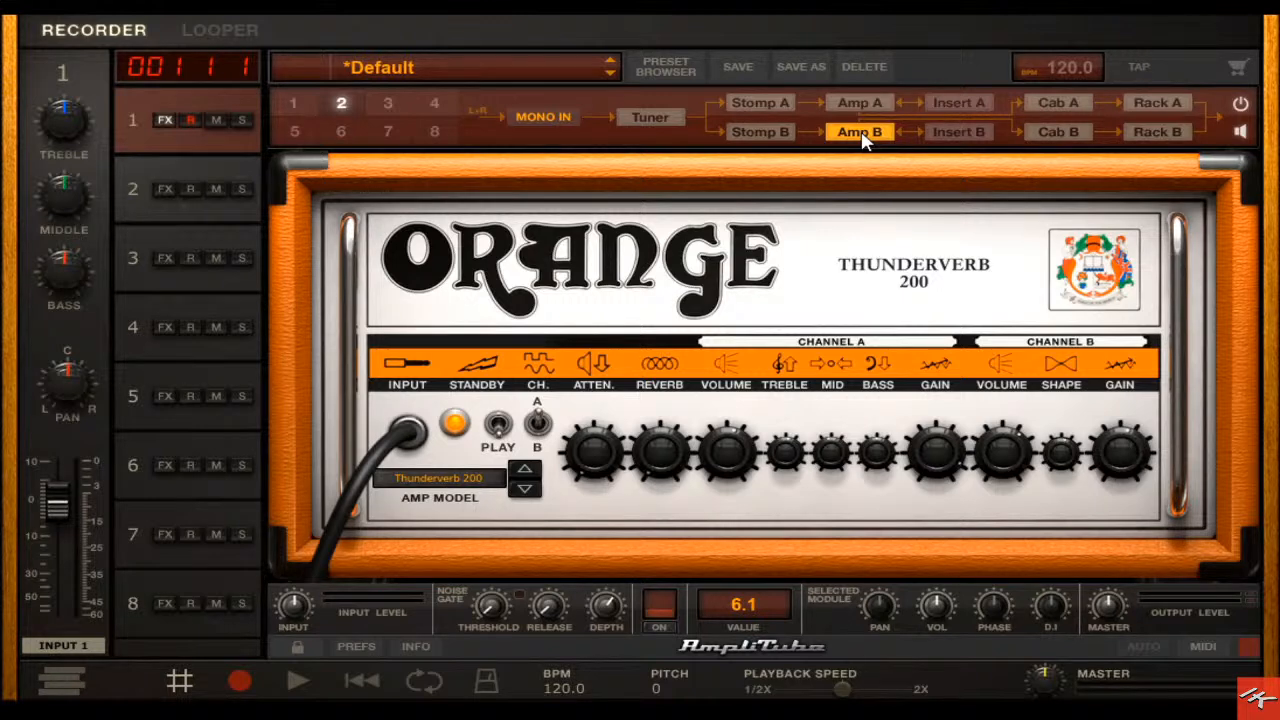
- Load the Flanger Doubler stomp from the Dimebag Darrell - CFH collection into the first slot of Insert B
click(982, 134)
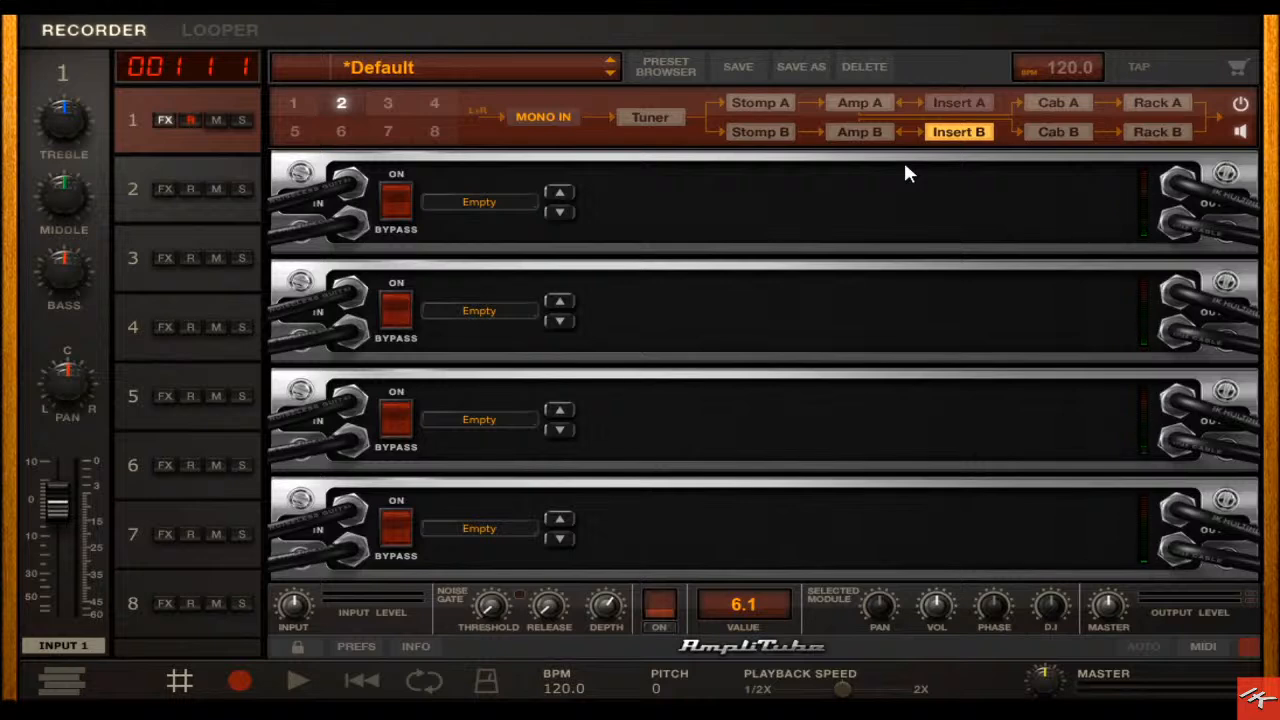
click(455, 201)
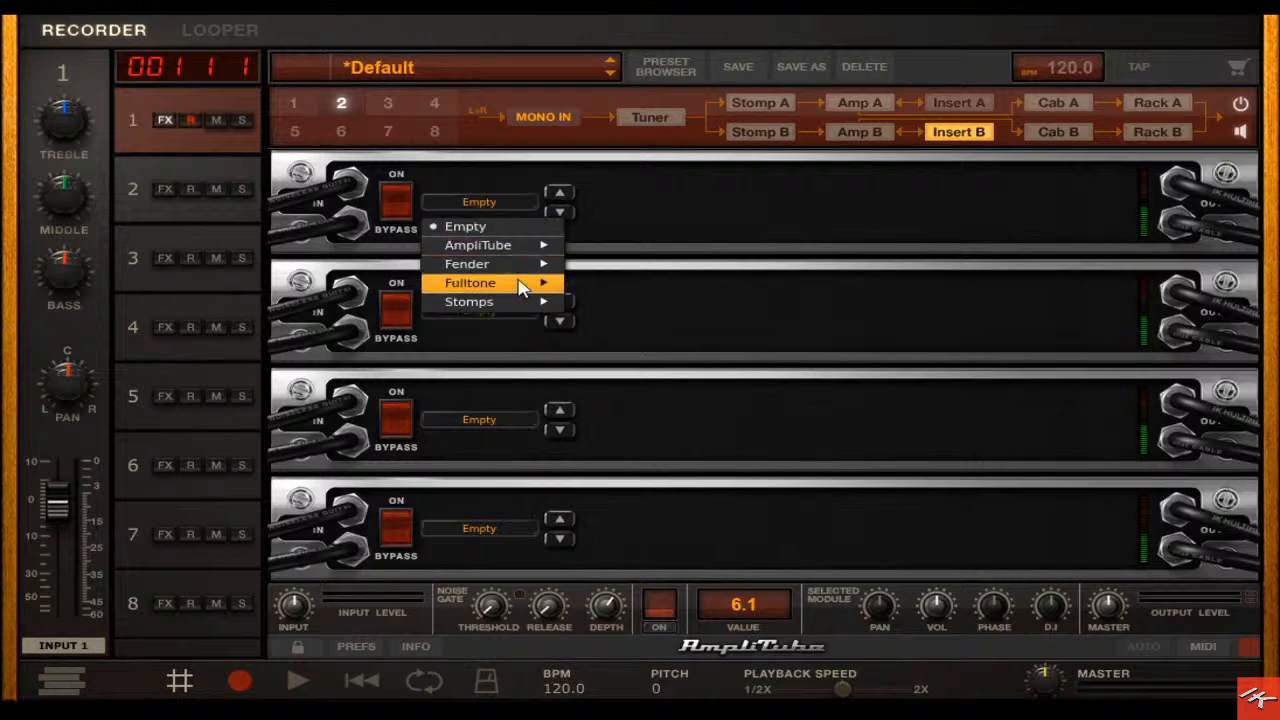
mouse_move(503, 305)
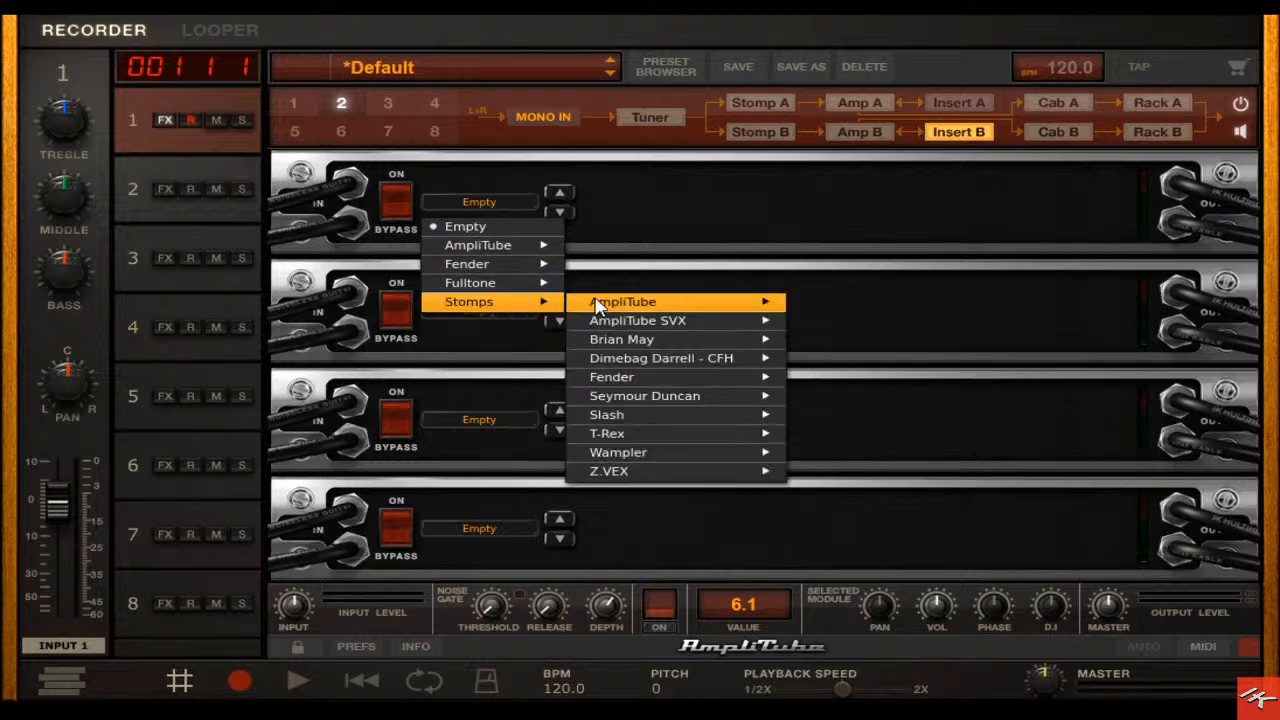
mouse_move(637, 362)
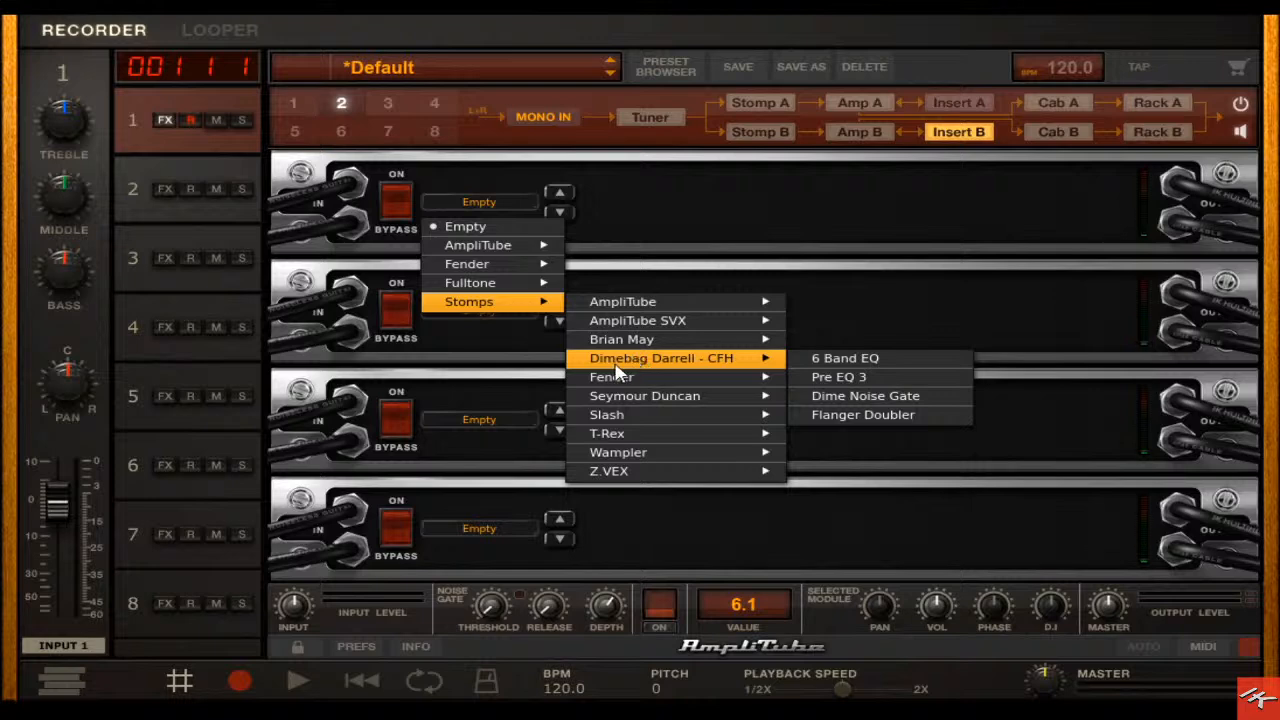
mouse_move(657, 472)
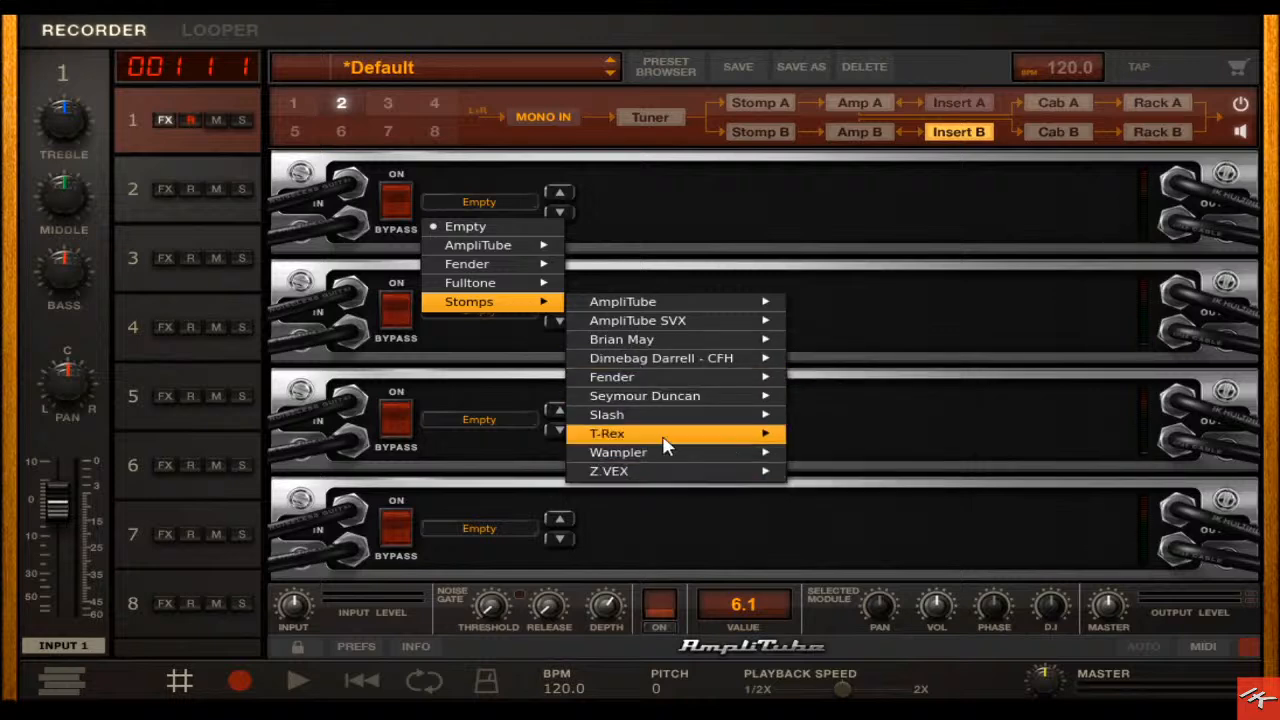
mouse_move(740, 362)
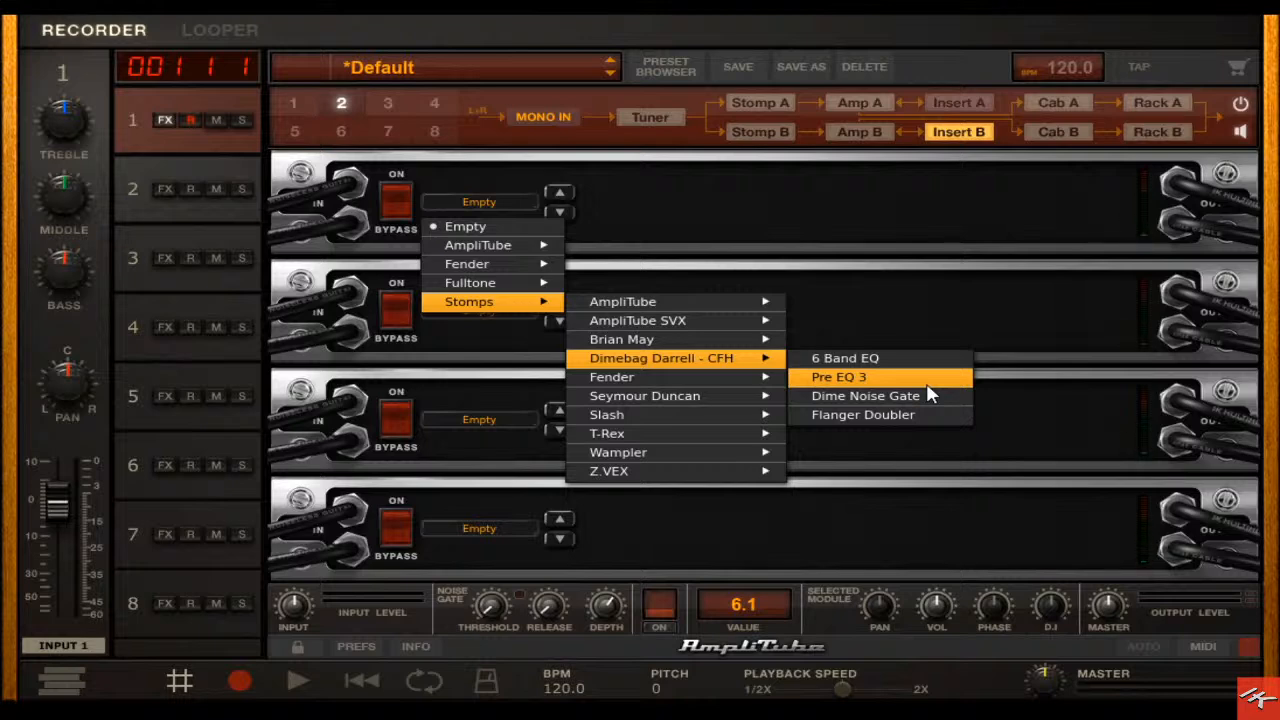
click(928, 416)
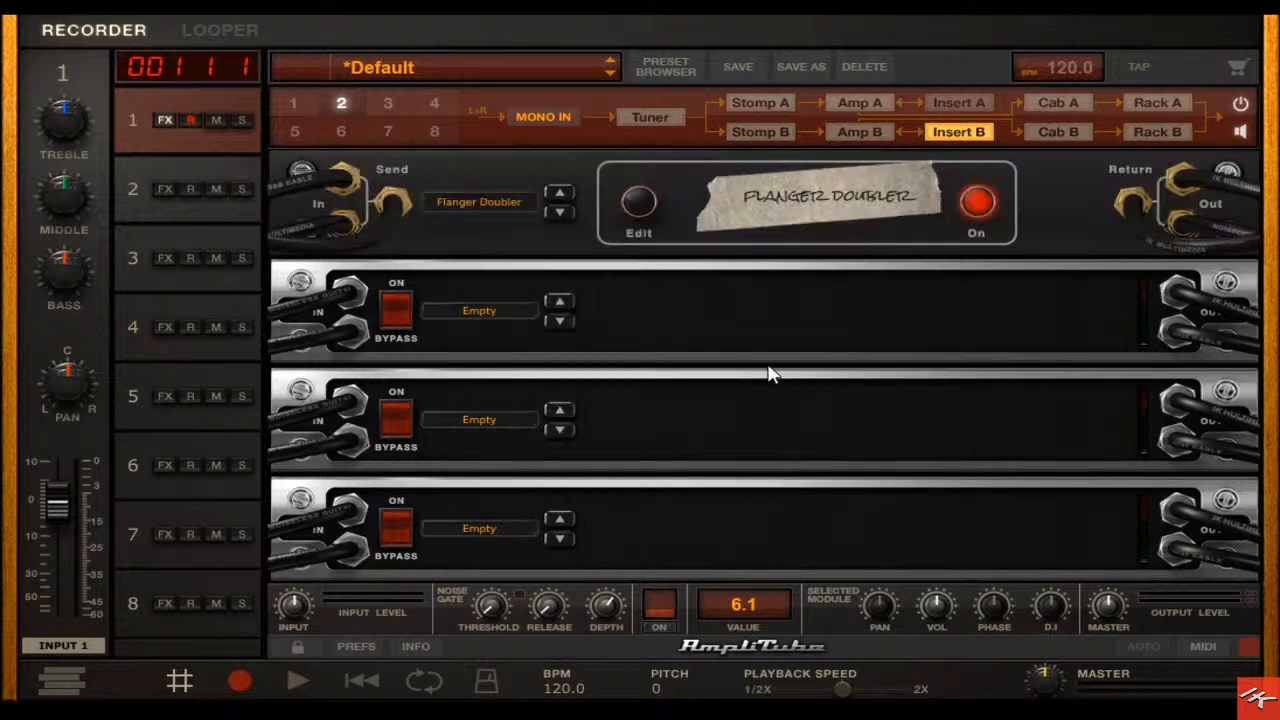
- Switch the Flanger Doubler to Doubler mode, with LFO width, LFO speed and feedback at minimum, and adjust its mix
click(645, 203)
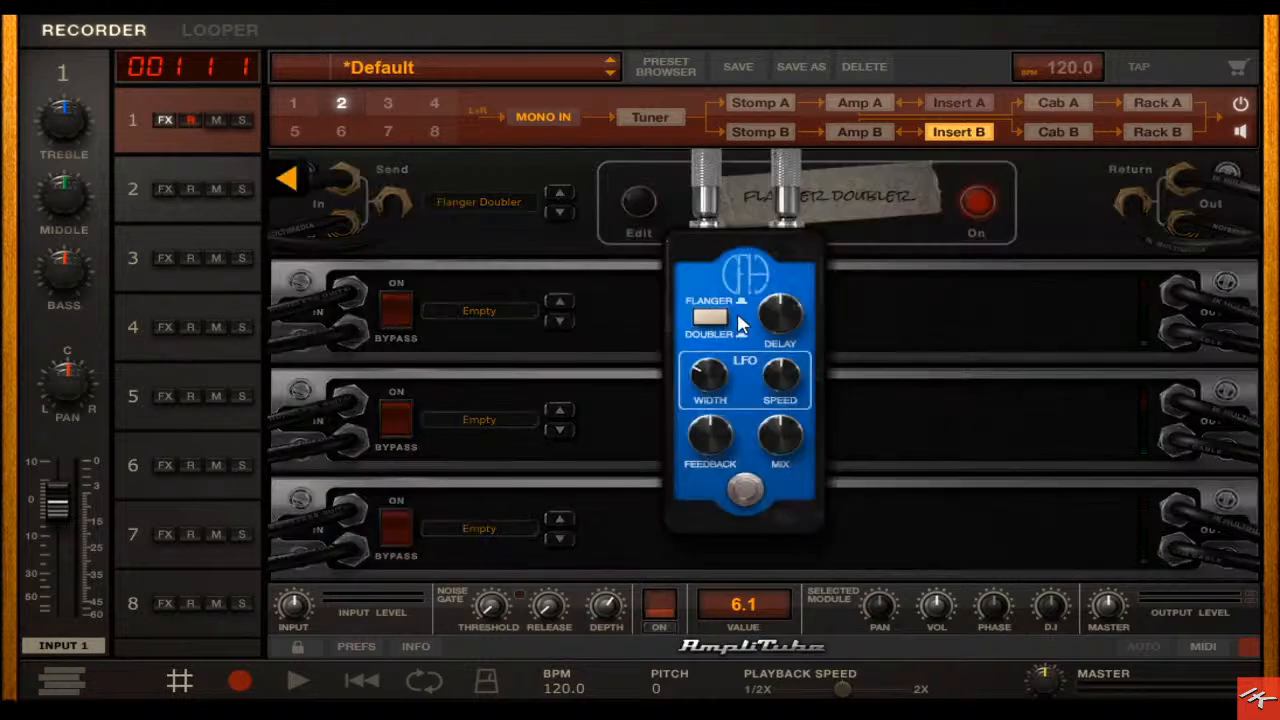
drag(762, 318, 768, 360)
click(706, 317)
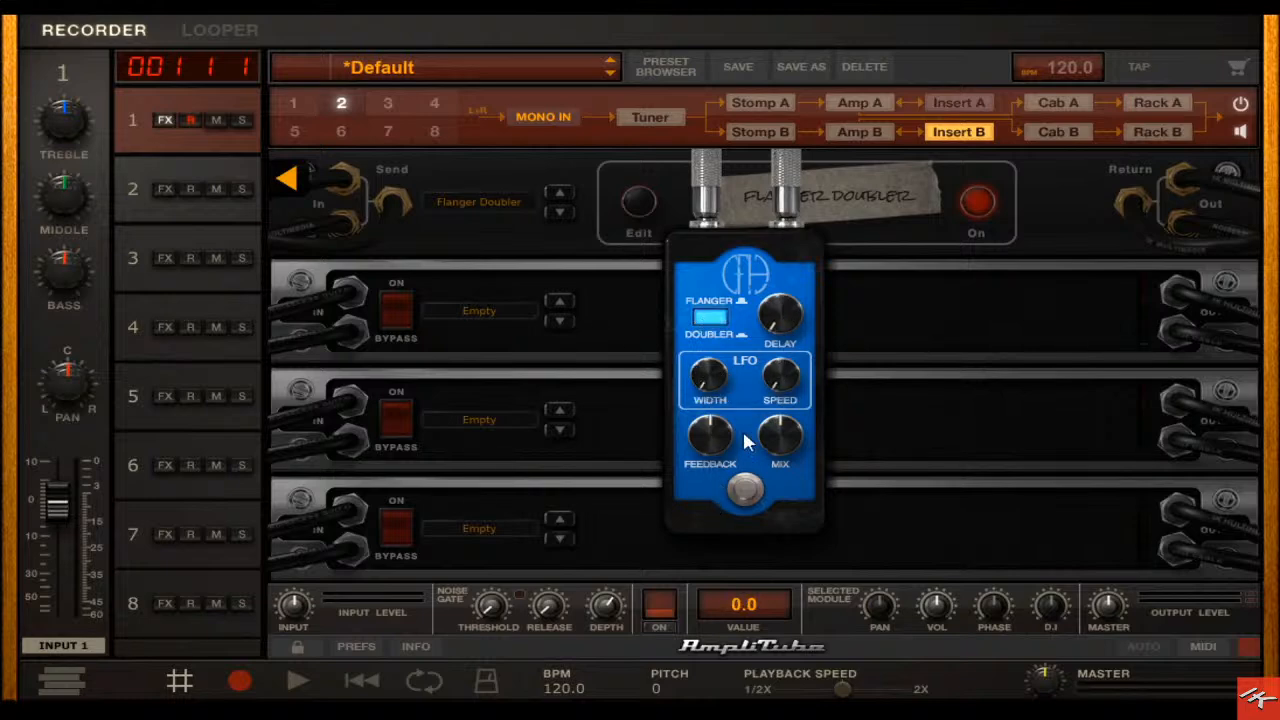
drag(777, 436, 791, 531)
mouse_move(789, 450)
mouse_down()
mouse_move(786, 432)
mouse_move(788, 443)
mouse_up()
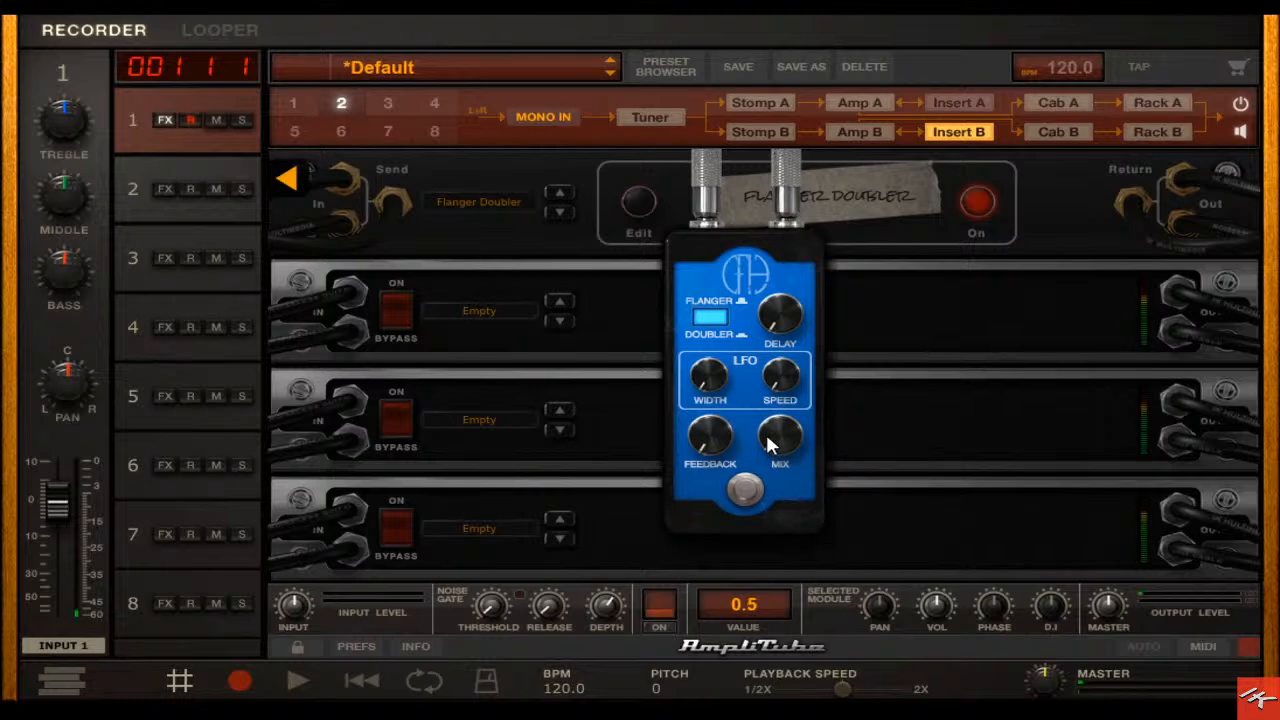
click(788, 372)
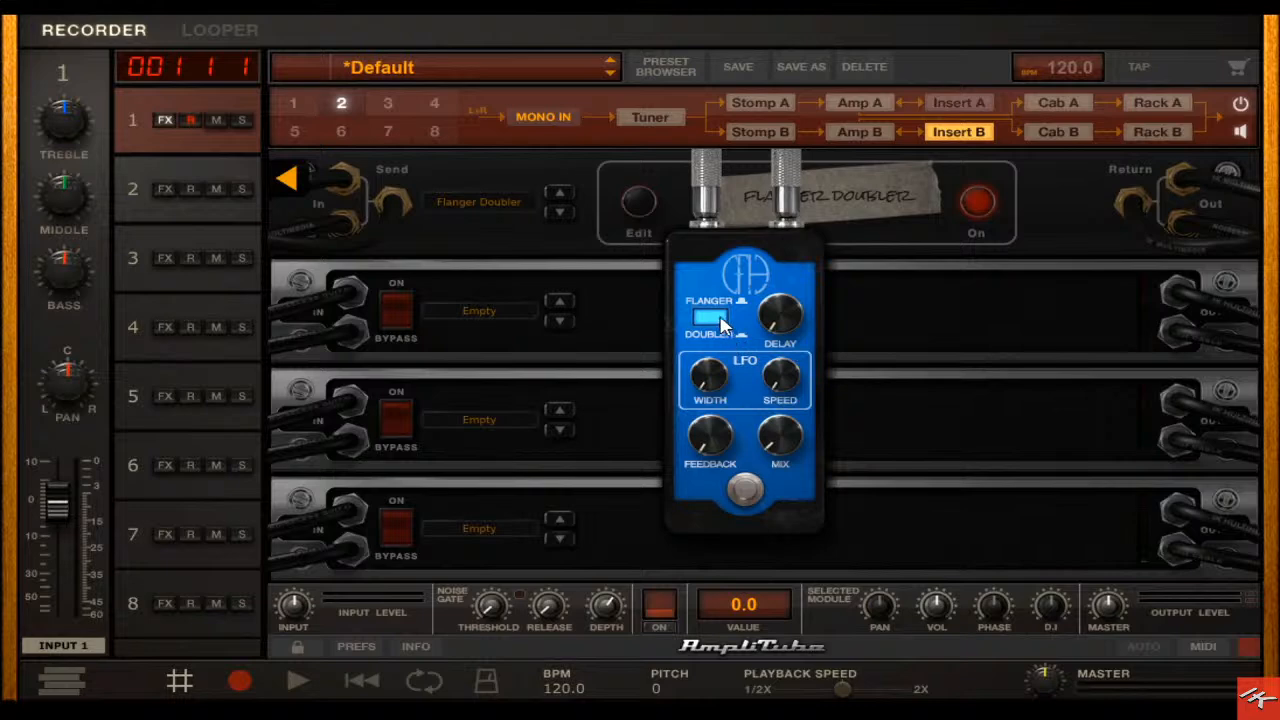
- Bypass the Flanger Doubler and re-engage it to compare the tone with and without the effect
click(740, 489)
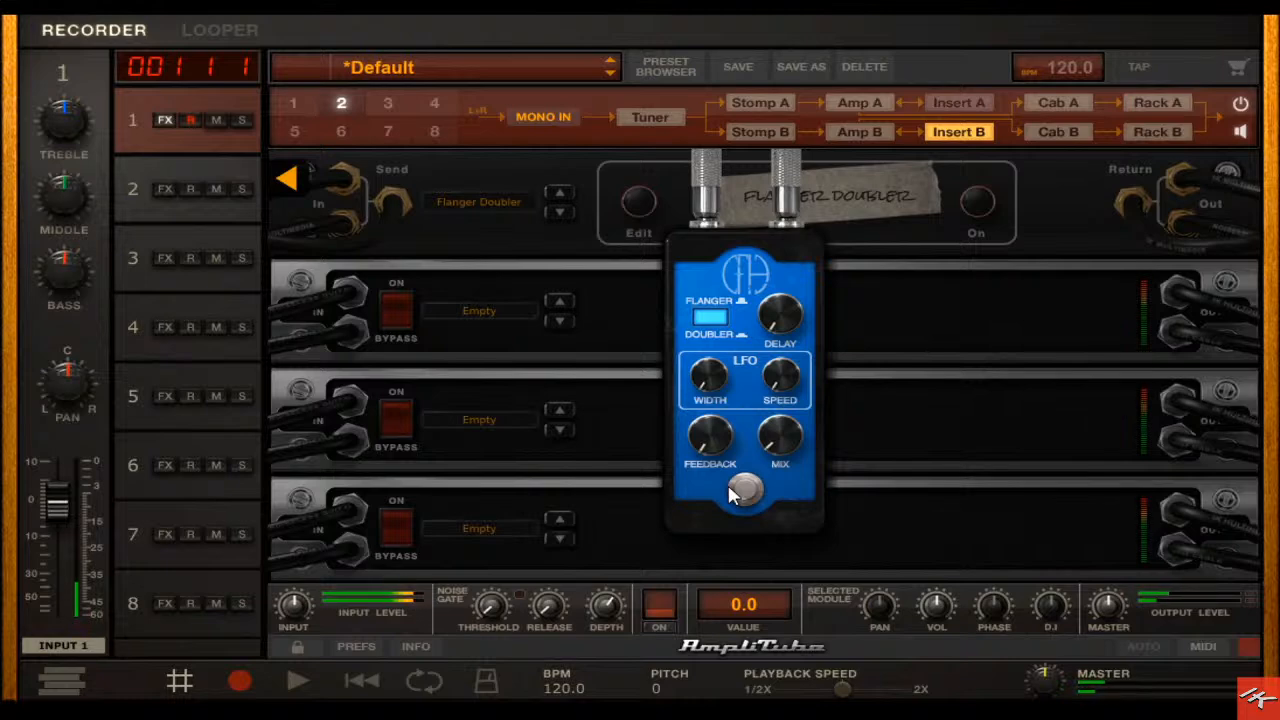
click(731, 492)
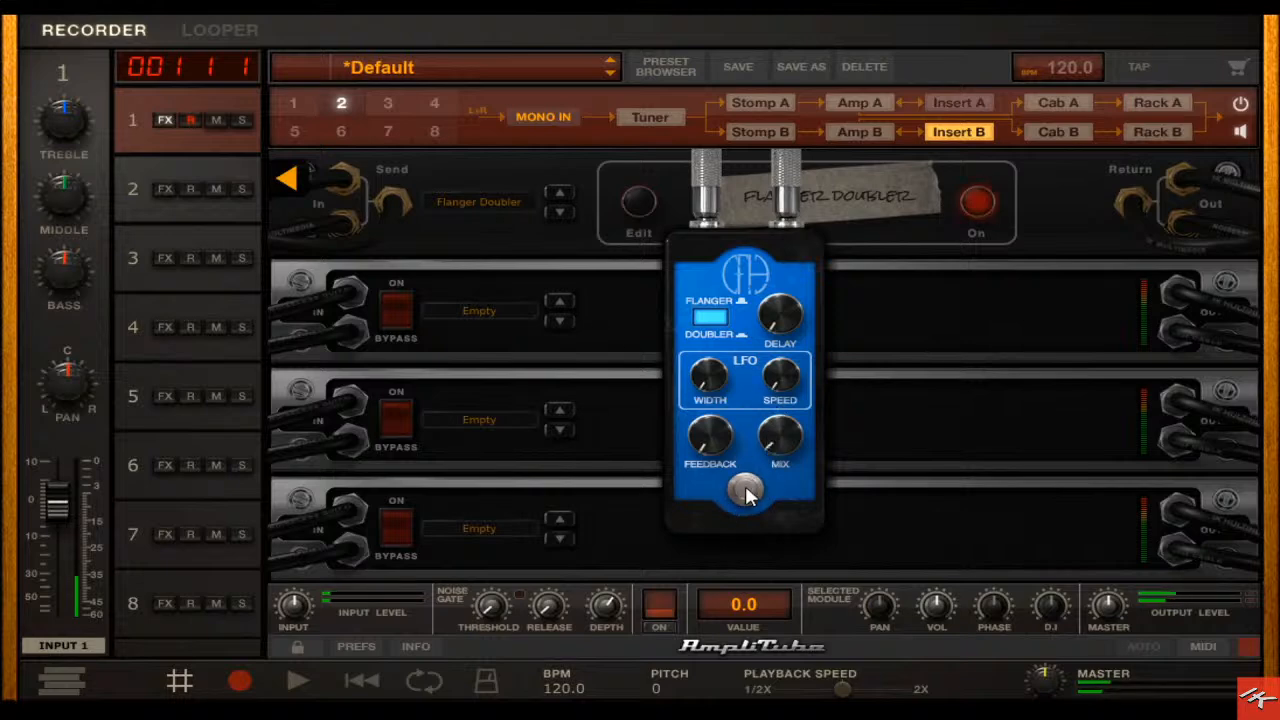
- Set the Flanger Doubler's mix to 0.3 in Insert B and close the pedal's edit view
mouse_move(782, 442)
mouse_down()
mouse_move(790, 412)
mouse_move(787, 443)
mouse_up()
drag(777, 445, 783, 451)
scroll(784, 444, down, 4)
scroll(785, 448, up, 2)
scroll(786, 445, up, 1)
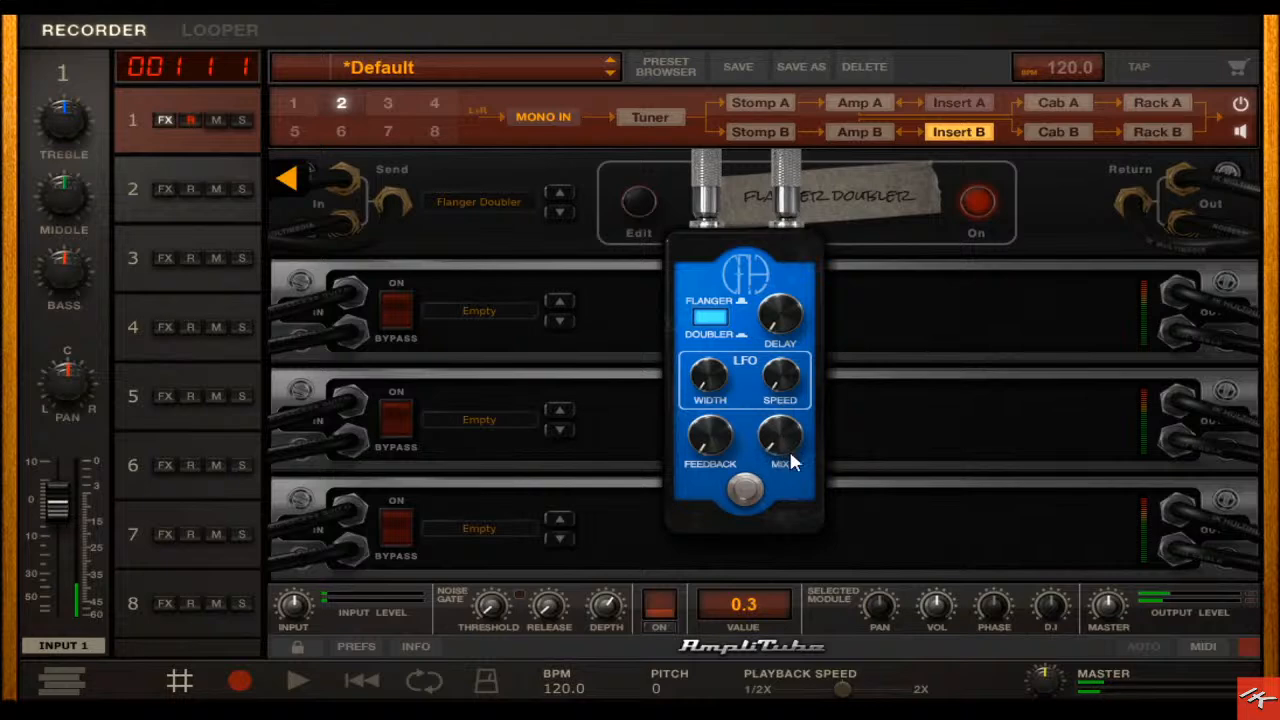
click(907, 447)
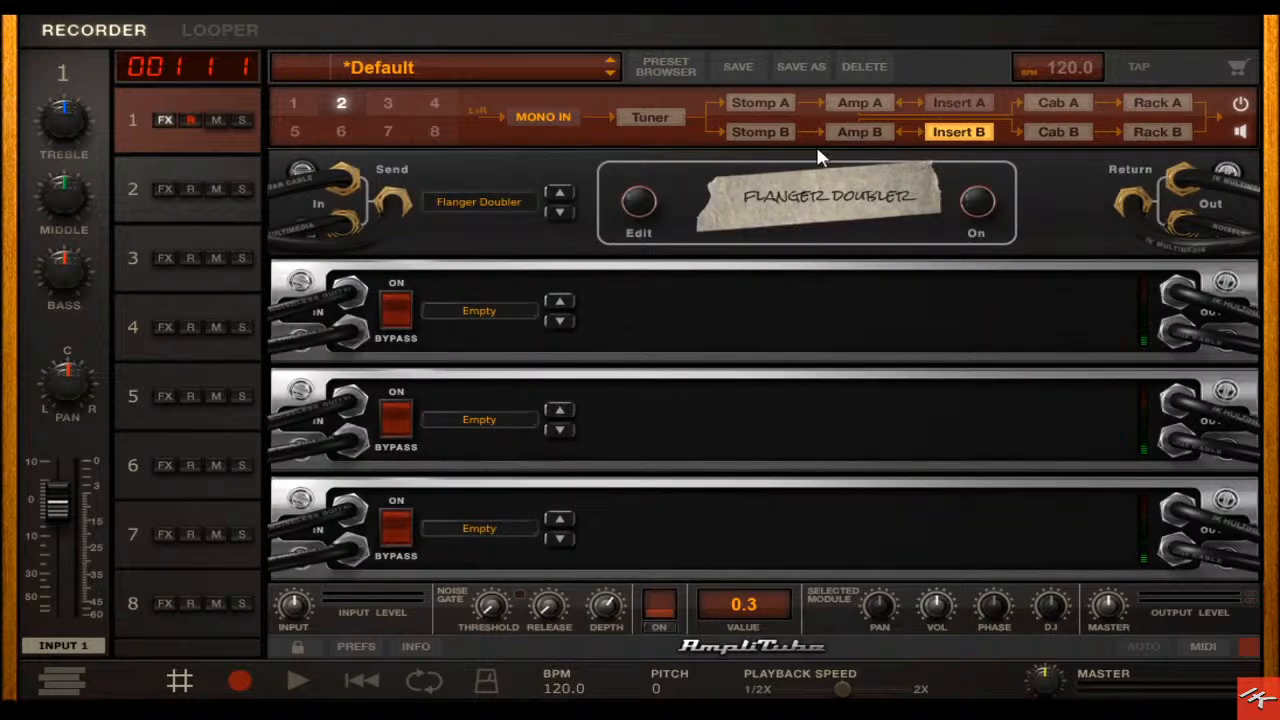
- Look at the preset categories, and review both racks, Cab A, both stomp chains and Amp A
click(490, 68)
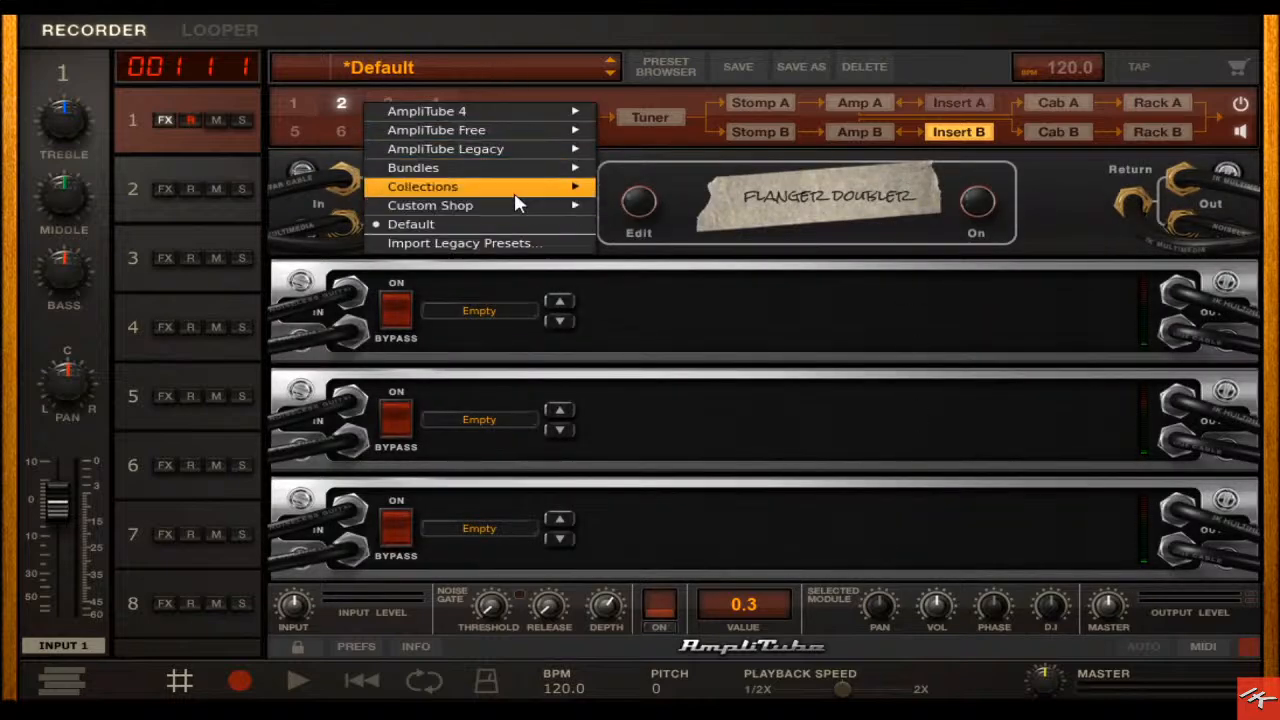
click(908, 282)
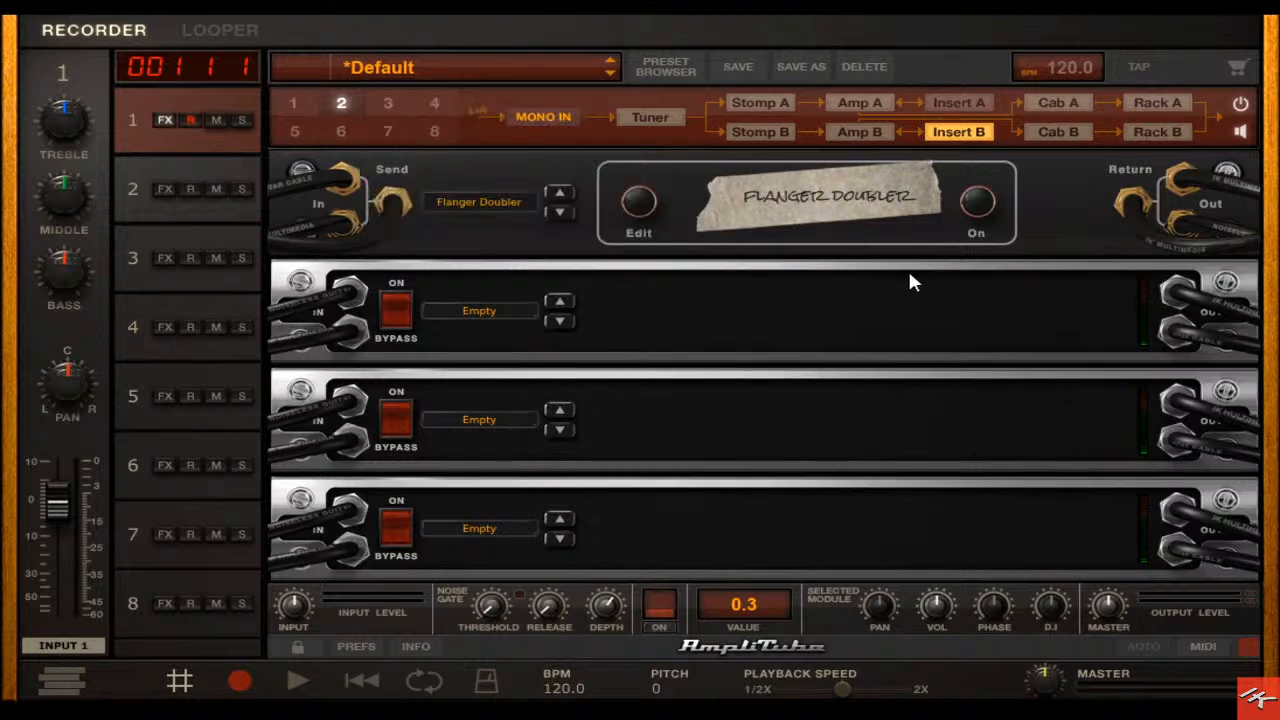
click(1153, 130)
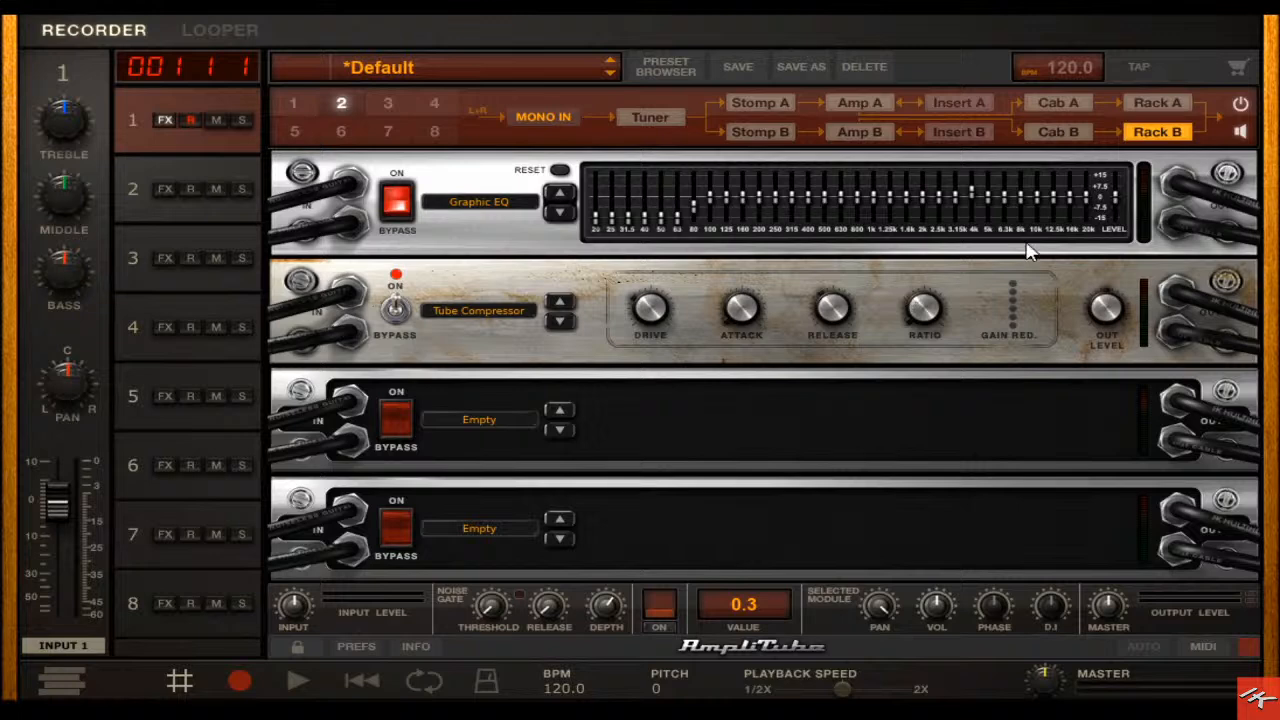
click(1155, 108)
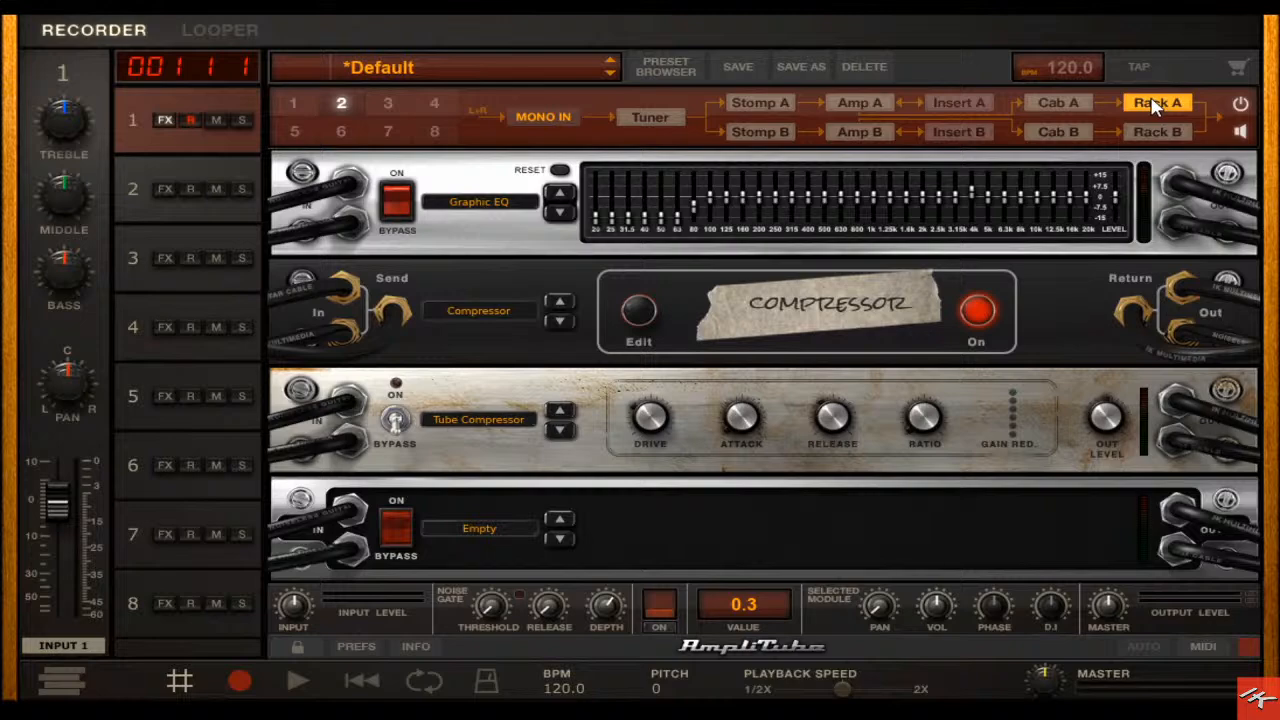
click(1058, 104)
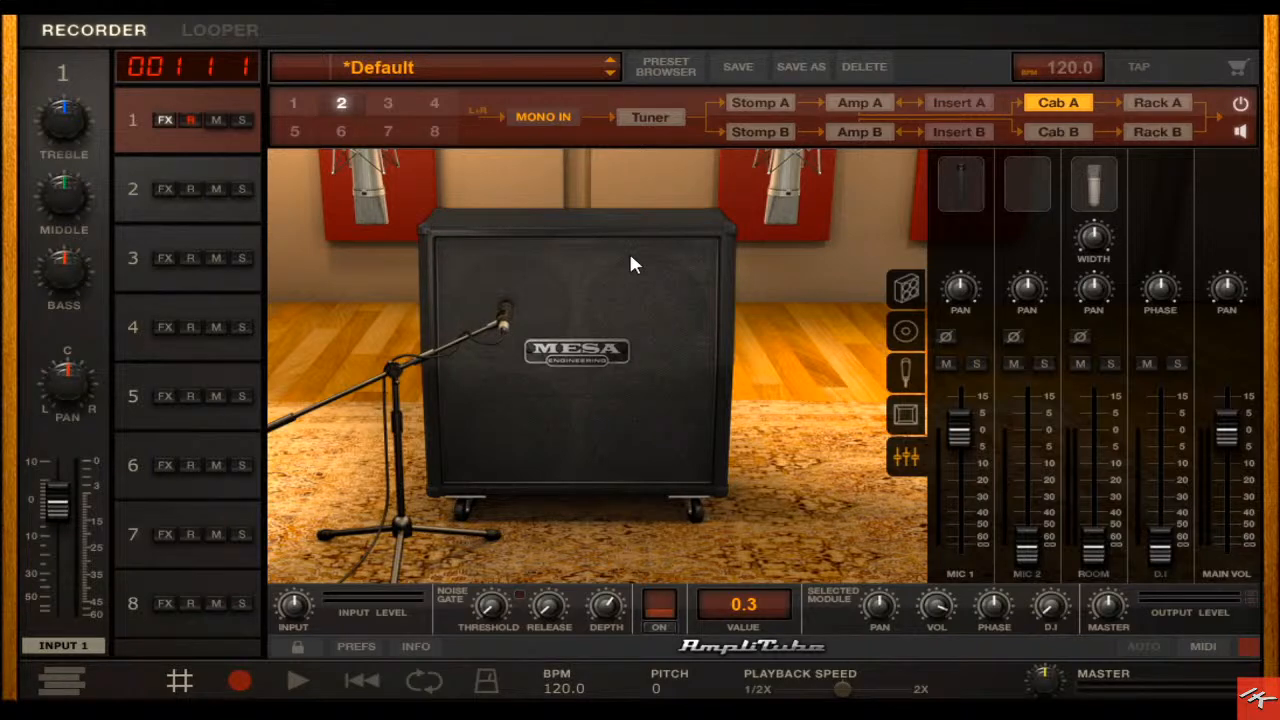
click(755, 104)
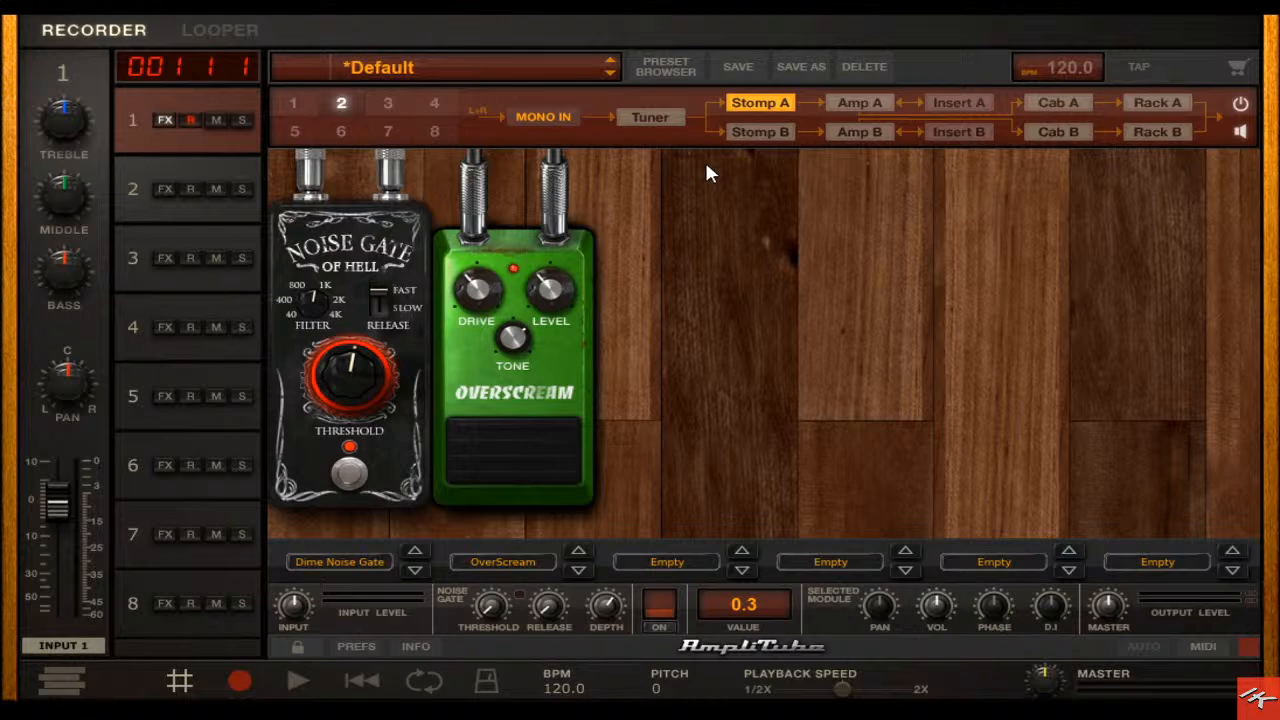
click(768, 133)
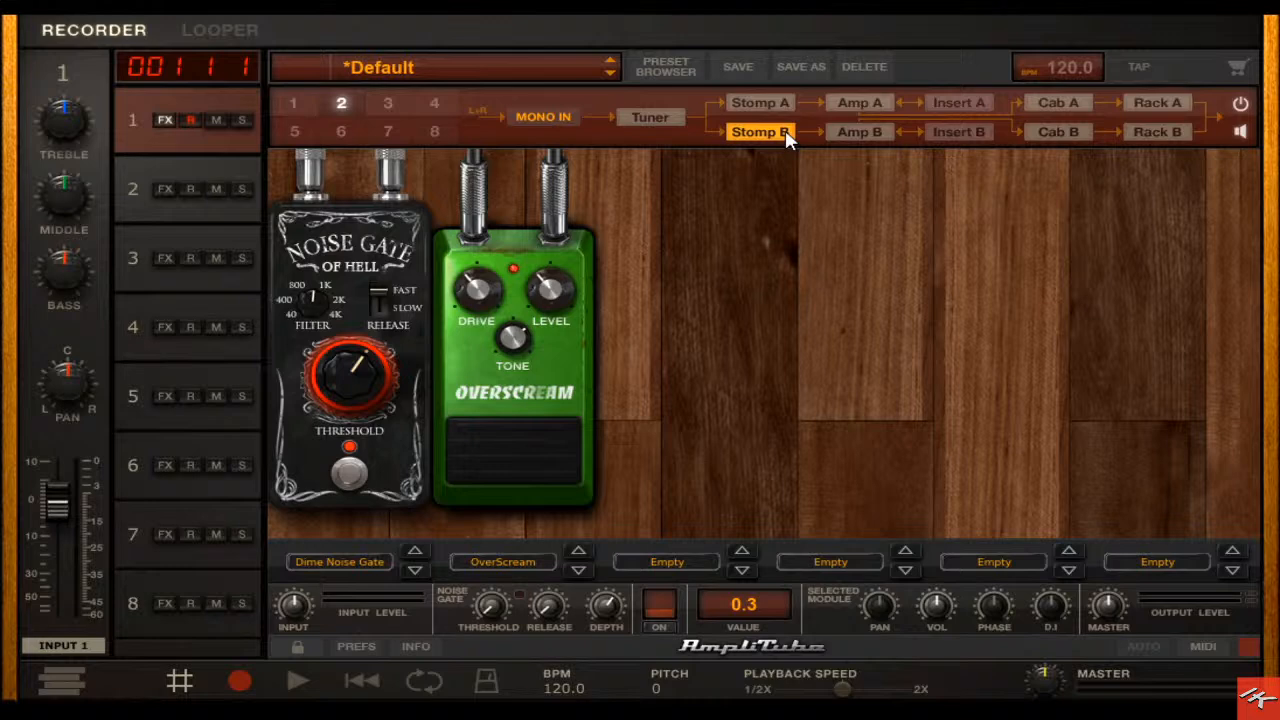
click(858, 102)
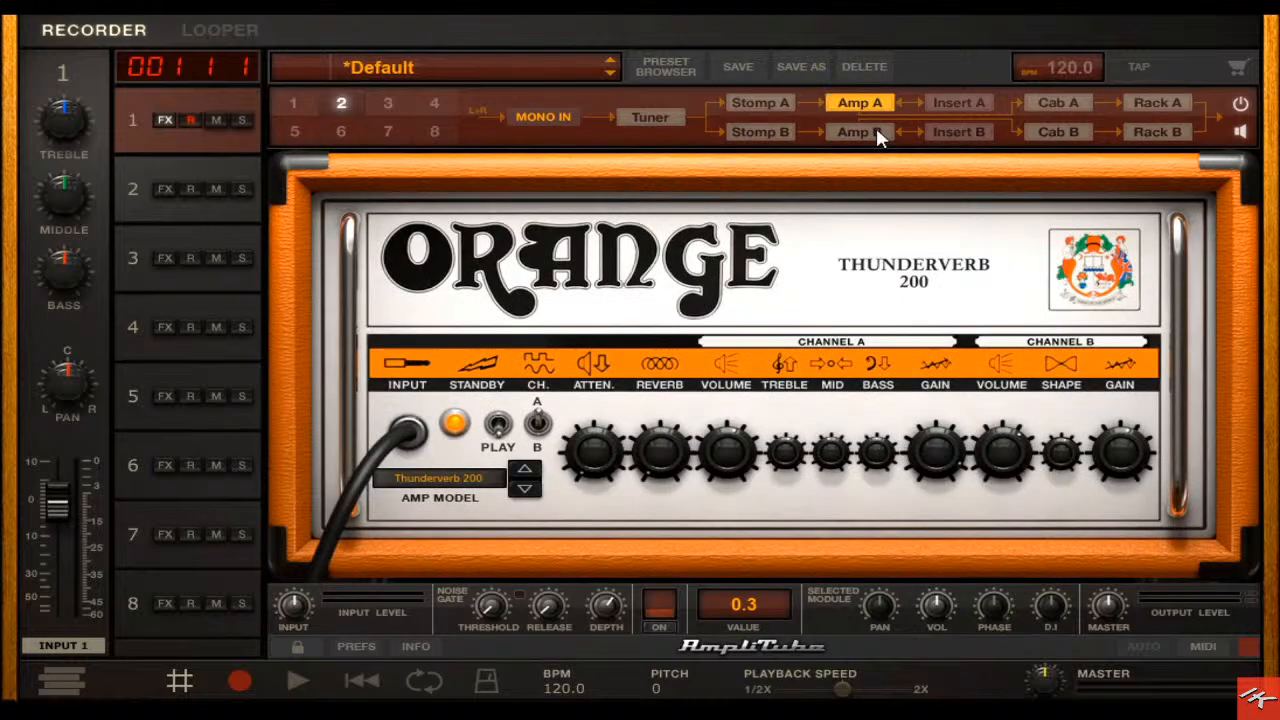
- Replace the Amp B model with the MESA Boogie TransAtlantic TA-30
click(876, 127)
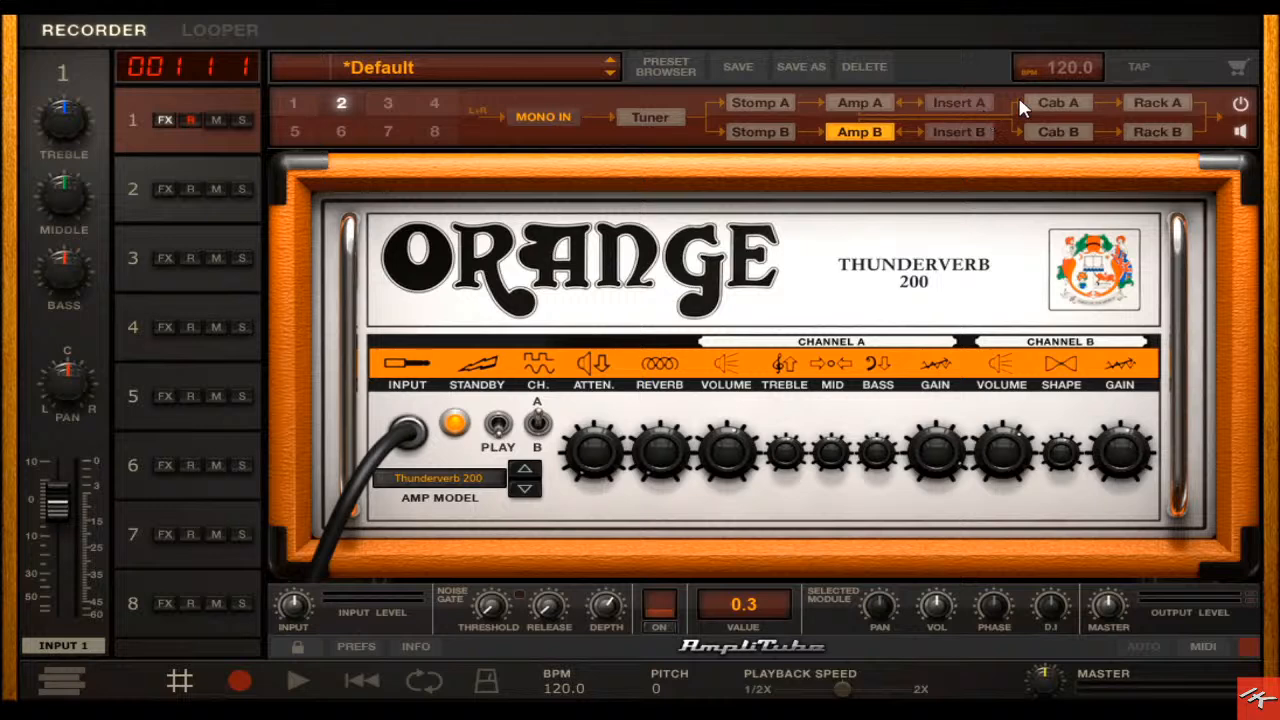
click(455, 479)
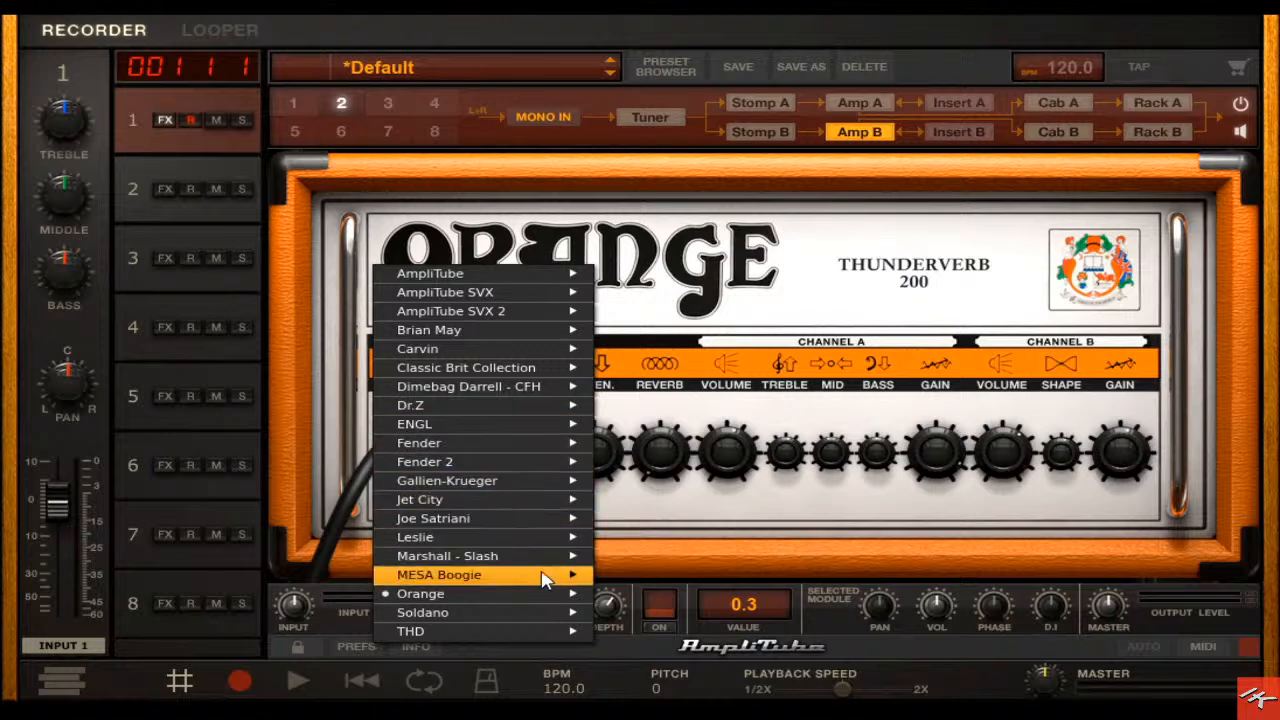
mouse_move(545, 580)
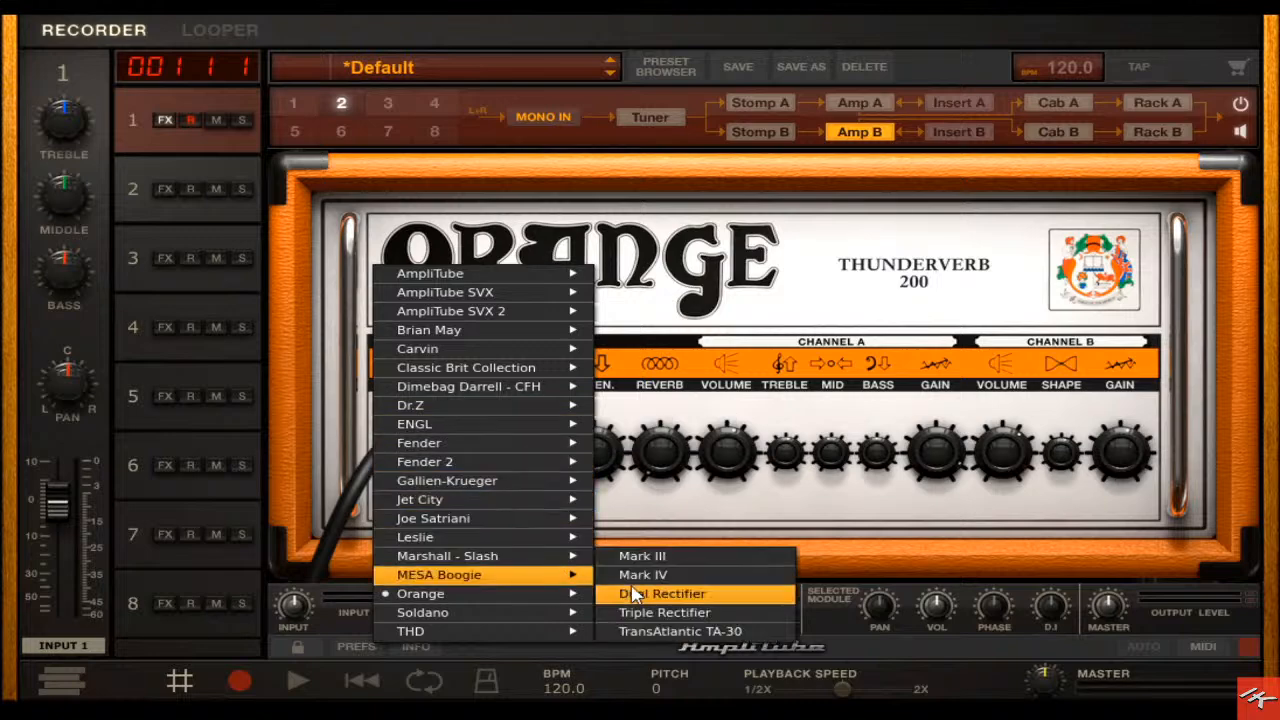
click(766, 634)
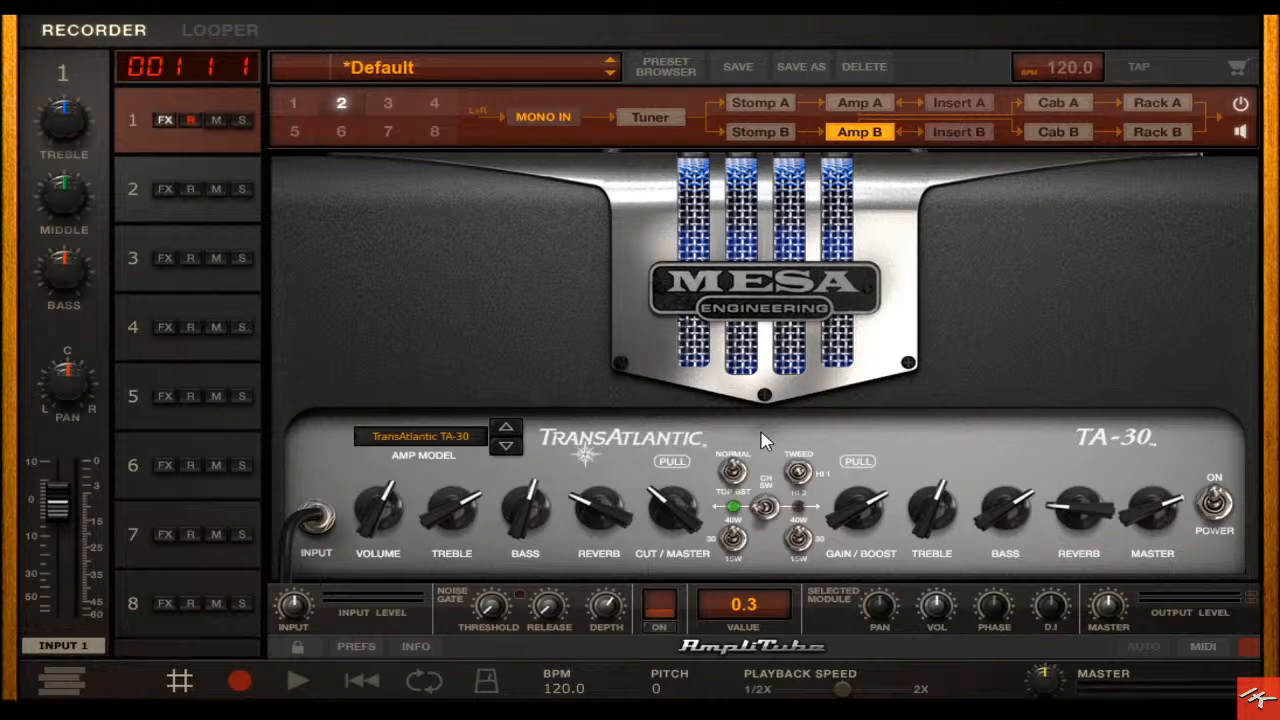